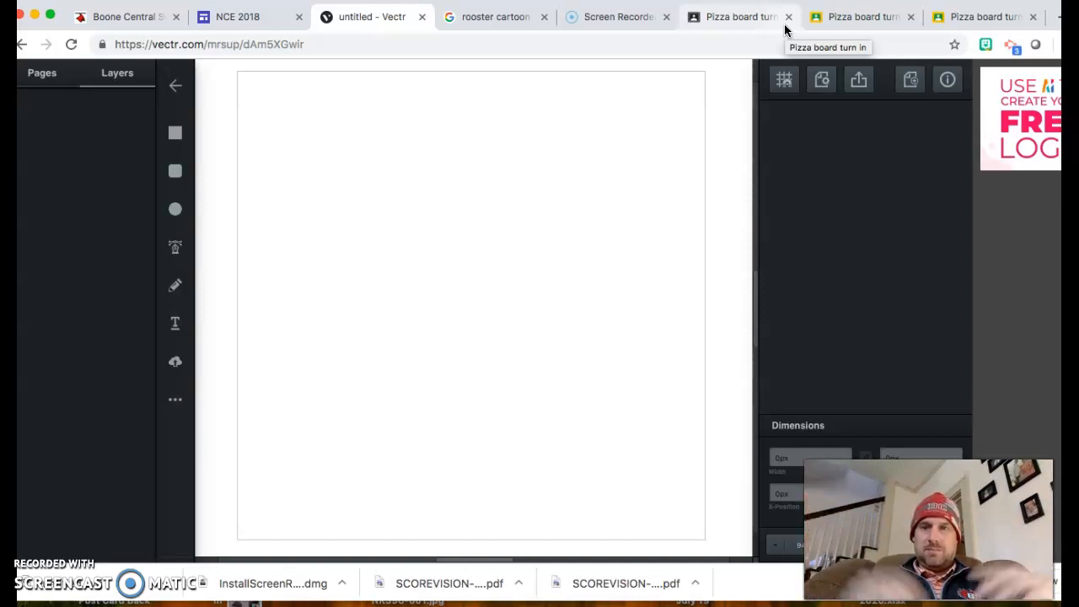
Step: Browse the pizza and panda submissions for the Pizza board assignment, then go to the class site
{"action": "left_click", "coordinate": [839, 17]}
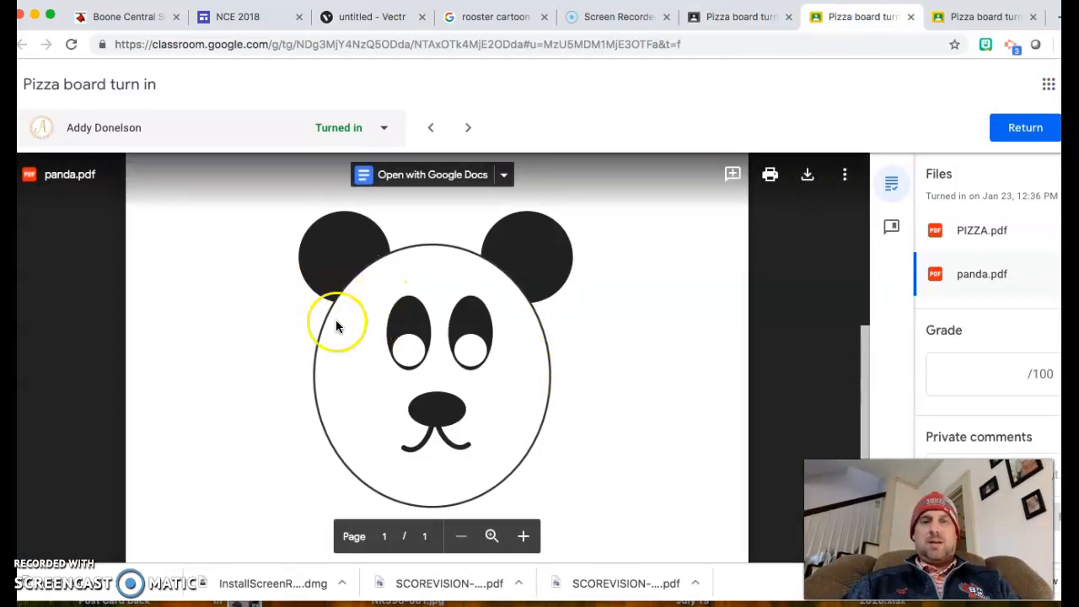
{"action": "left_click", "coordinate": [978, 17]}
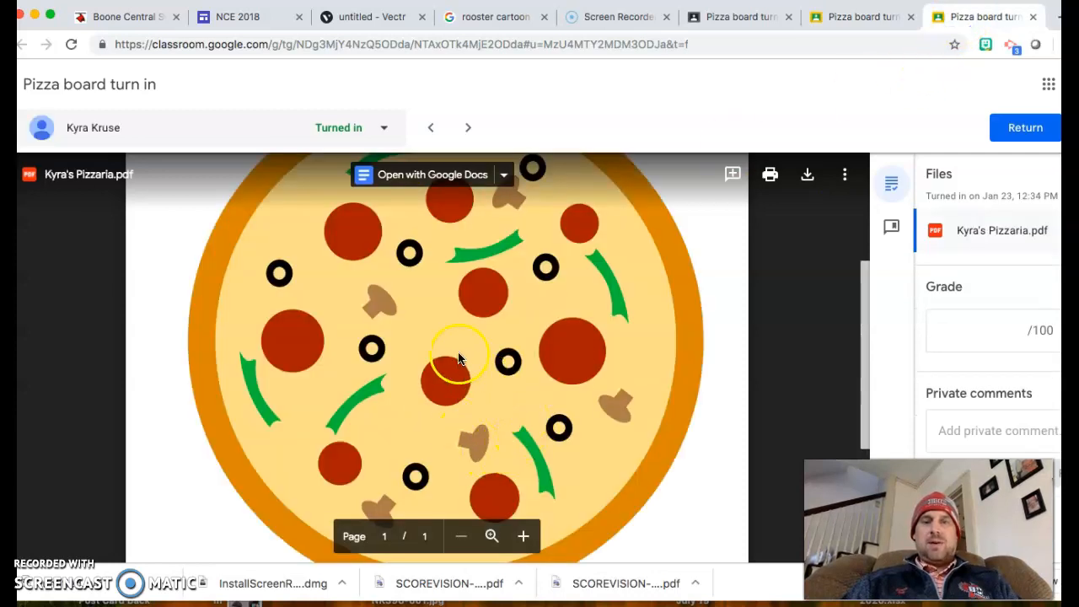
{"action": "scroll", "coordinate": [534, 434], "scroll_direction": "down", "scroll_amount": 3}
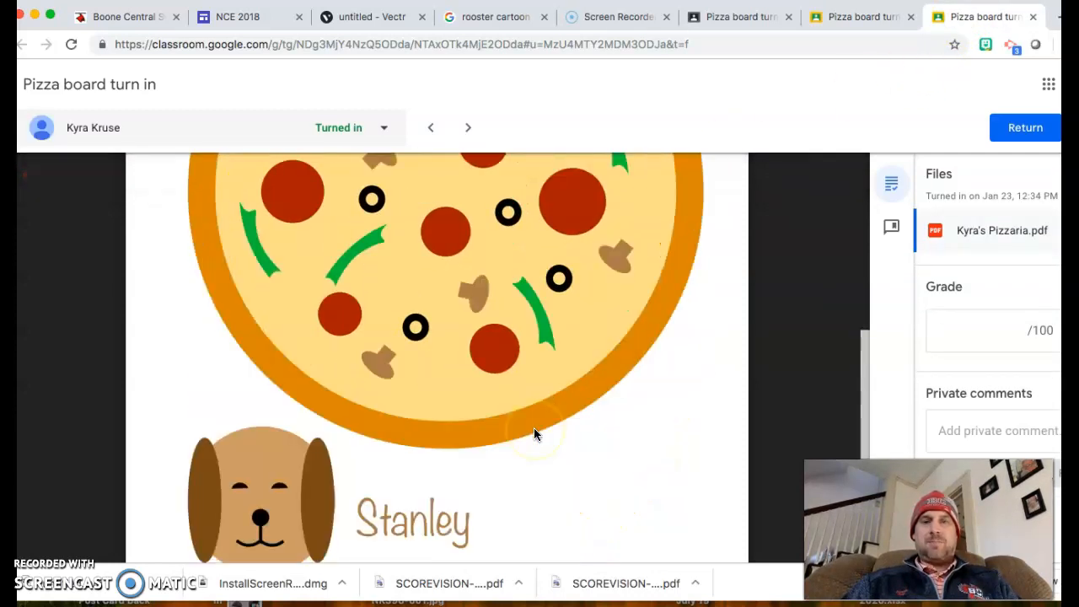
{"action": "scroll", "coordinate": [534, 433], "scroll_direction": "down", "scroll_amount": 2}
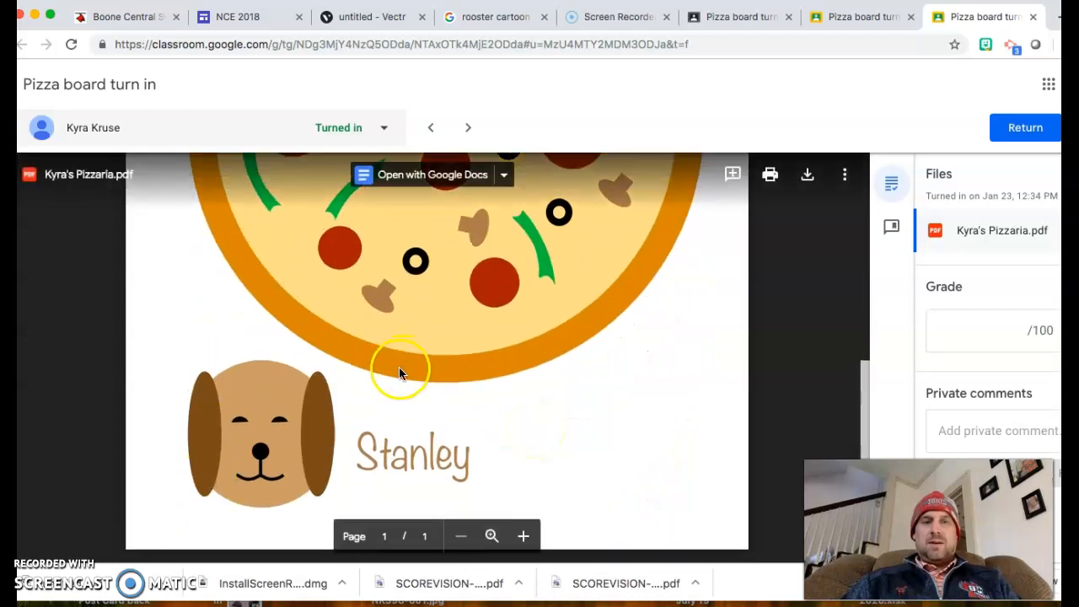
{"action": "left_click", "coordinate": [843, 18]}
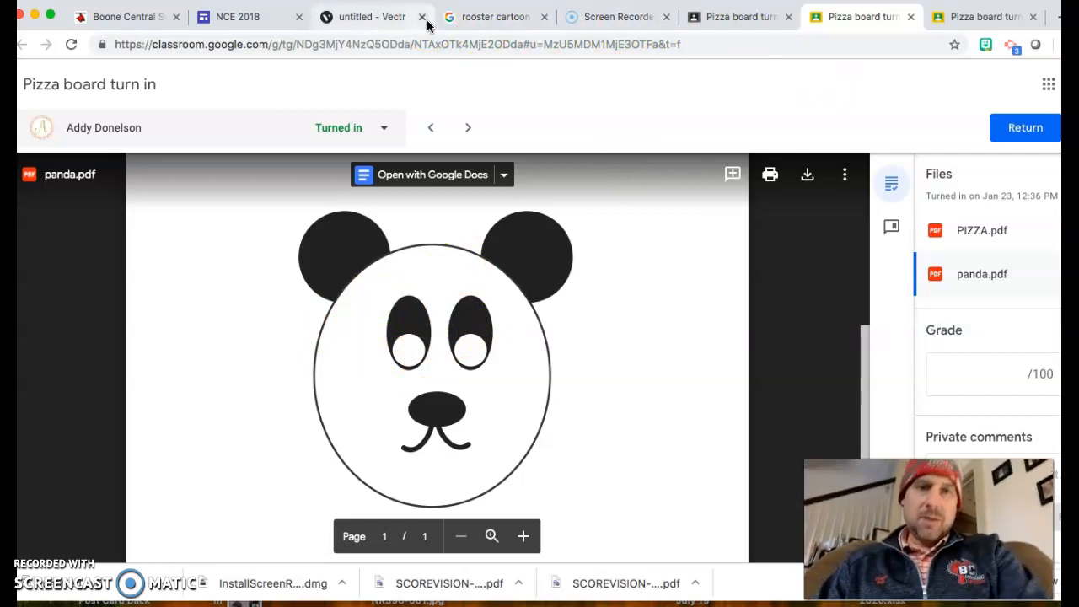
{"action": "left_click", "coordinate": [243, 17]}
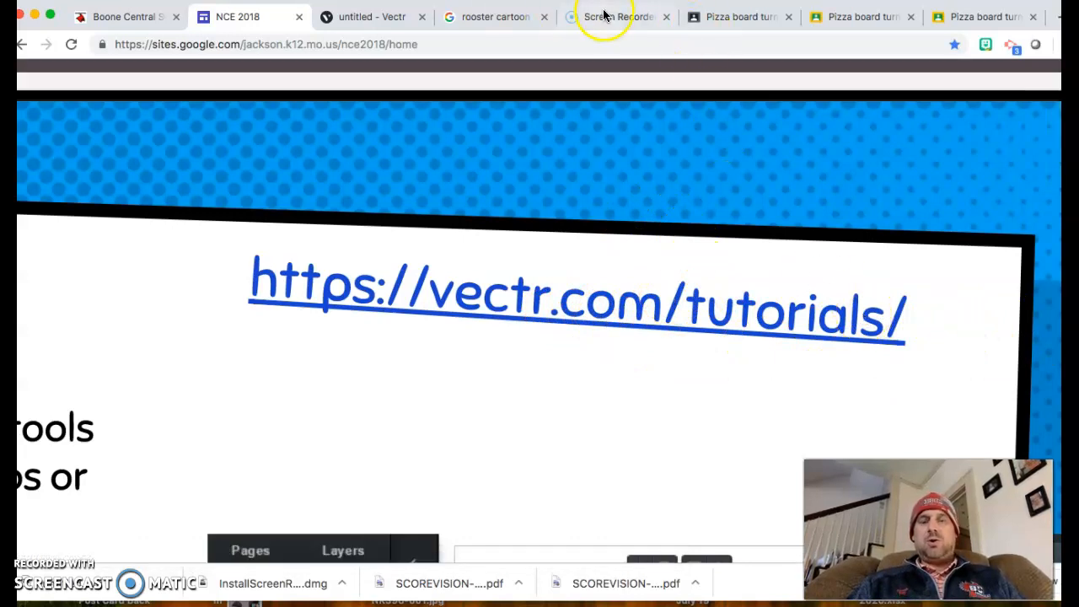
Step: Leave the class site's vectr.com/tutorials link and return to the untitled Vectr drawing
{"action": "left_click", "coordinate": [370, 19]}
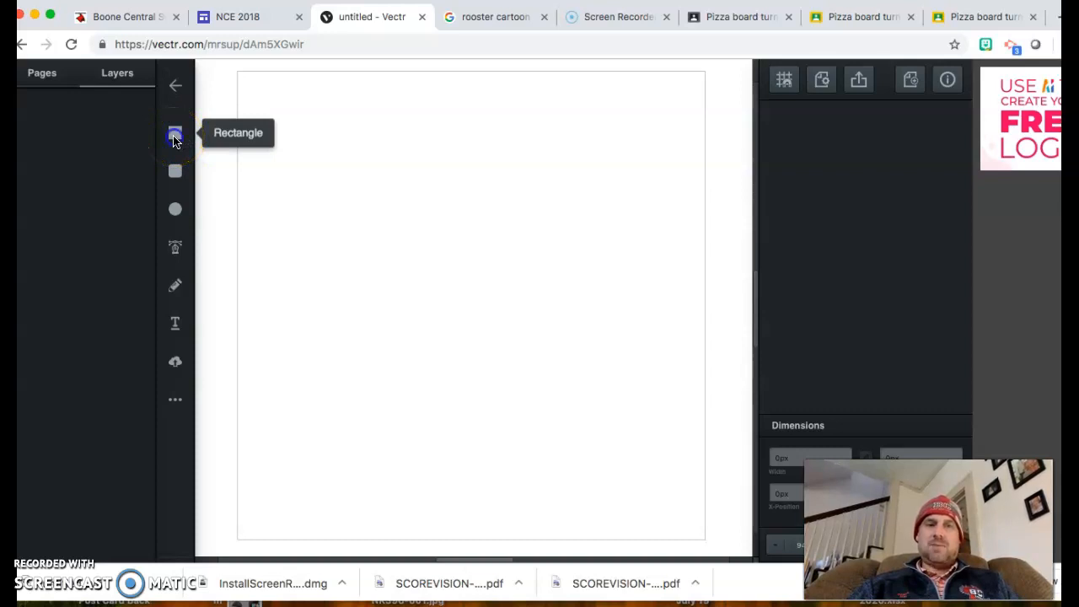
Step: Draw a pentagon near the page centre from the More Shapes collection
{"action": "left_click", "coordinate": [176, 175]}
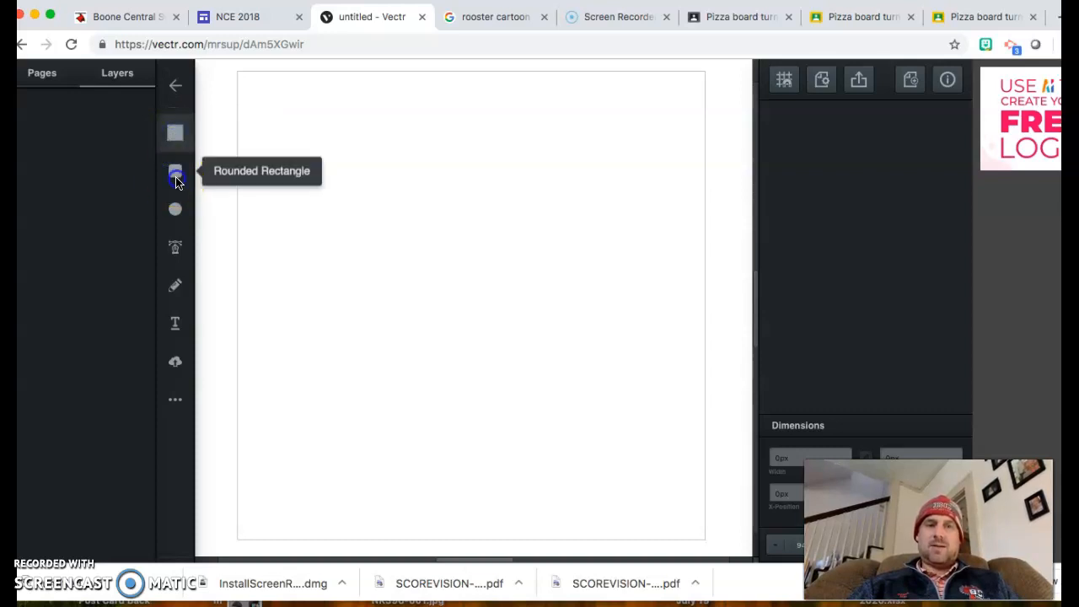
{"action": "left_click", "coordinate": [174, 403]}
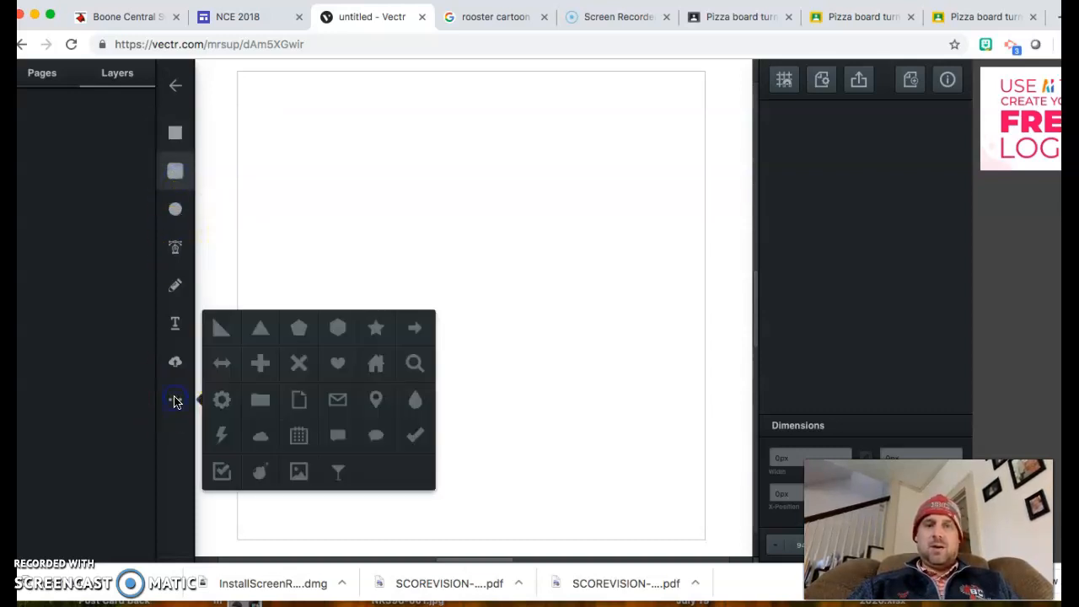
{"action": "left_click", "coordinate": [302, 335]}
{"action": "mouse_move", "coordinate": [446, 217]}
{"action": "left_mouse_down"}
{"action": "mouse_move", "coordinate": [495, 312]}
{"action": "mouse_move", "coordinate": [593, 371]}
{"action": "mouse_move", "coordinate": [265, 357]}
{"action": "mouse_move", "coordinate": [537, 366]}
{"action": "mouse_move", "coordinate": [615, 387]}
{"action": "left_mouse_up"}
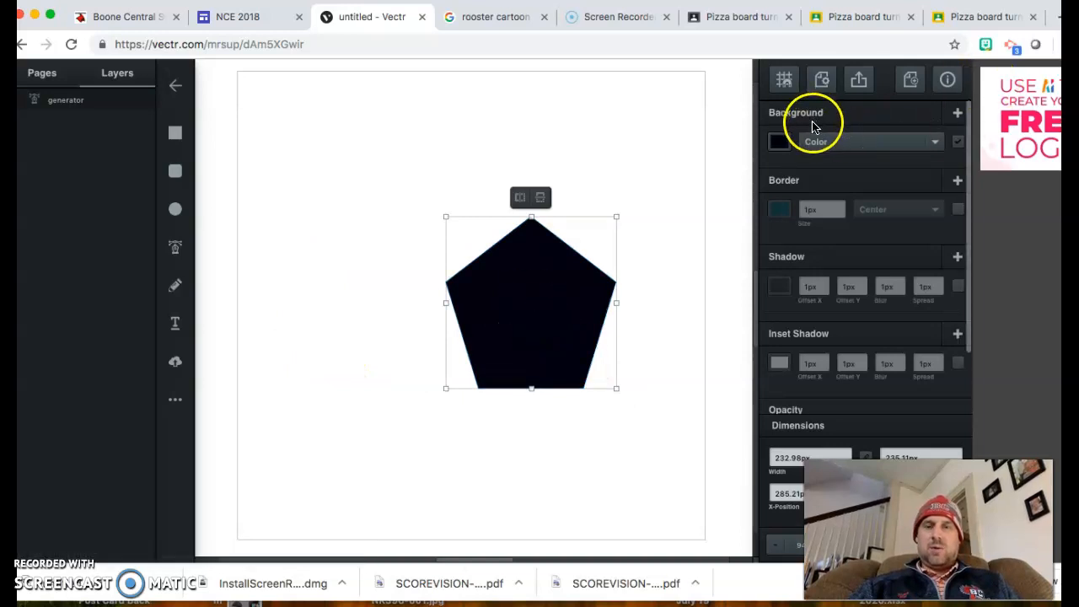
Step: Fill the pentagon bright blue and give it a 7px orange border
{"action": "left_click", "coordinate": [780, 142]}
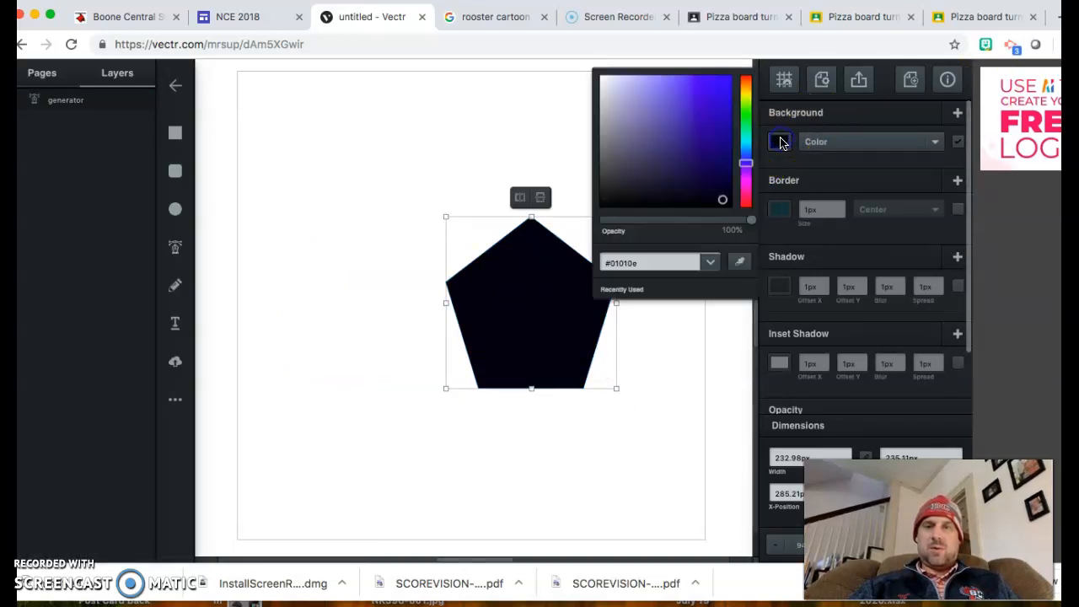
{"action": "left_click", "coordinate": [730, 85]}
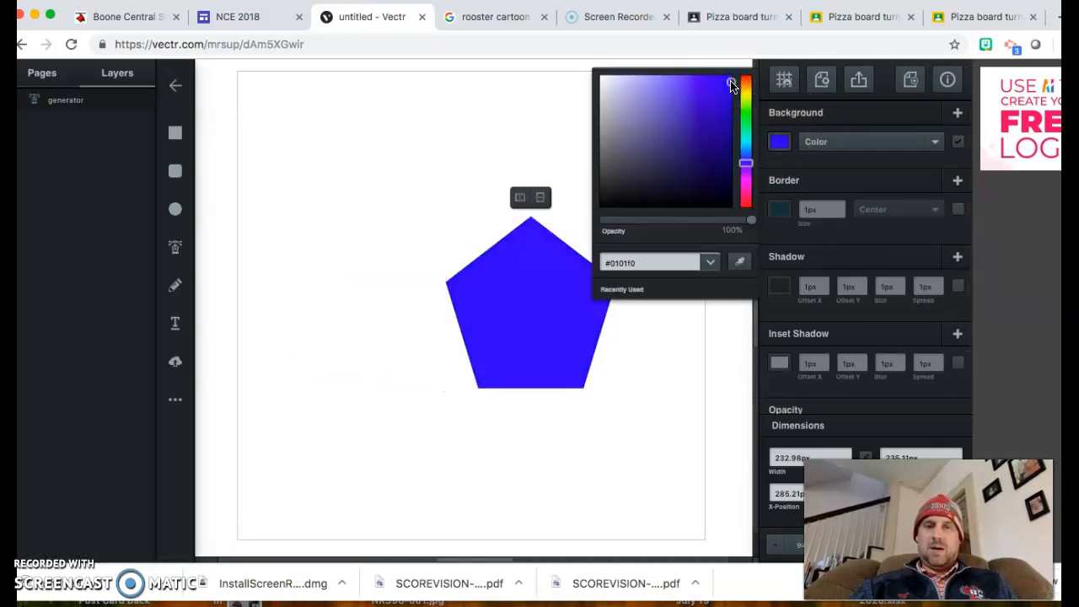
{"action": "left_click", "coordinate": [781, 209]}
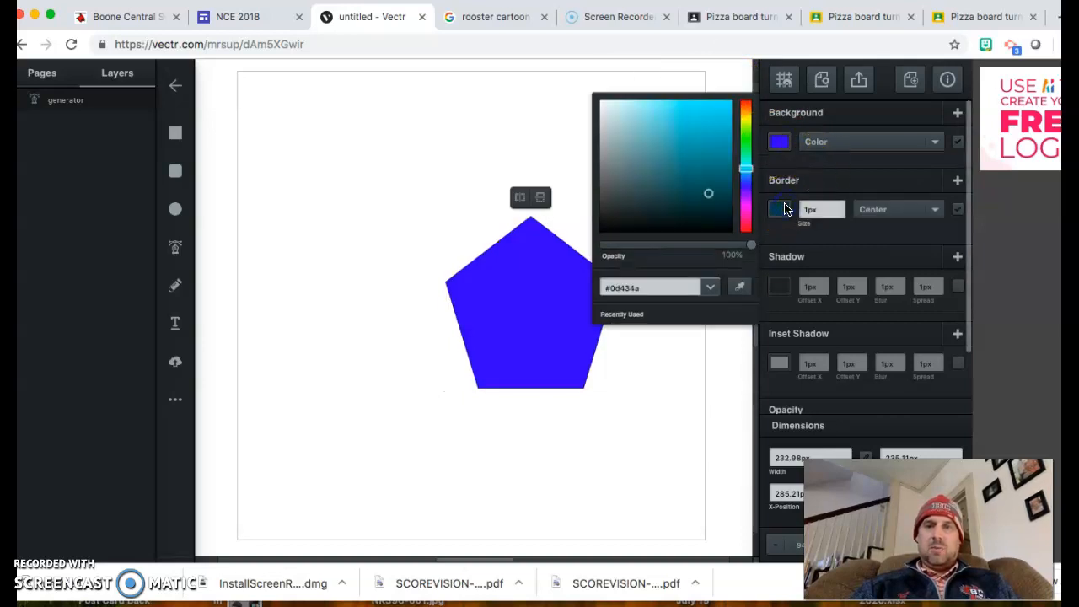
{"action": "left_click", "coordinate": [746, 109]}
{"action": "left_click", "coordinate": [714, 110]}
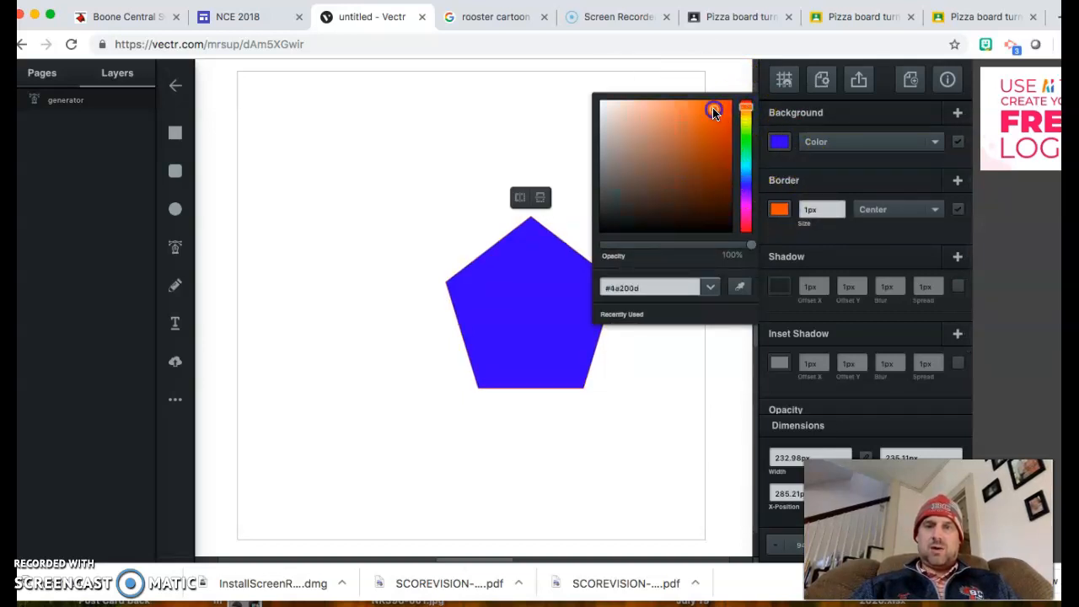
{"action": "left_click", "coordinate": [841, 206]}
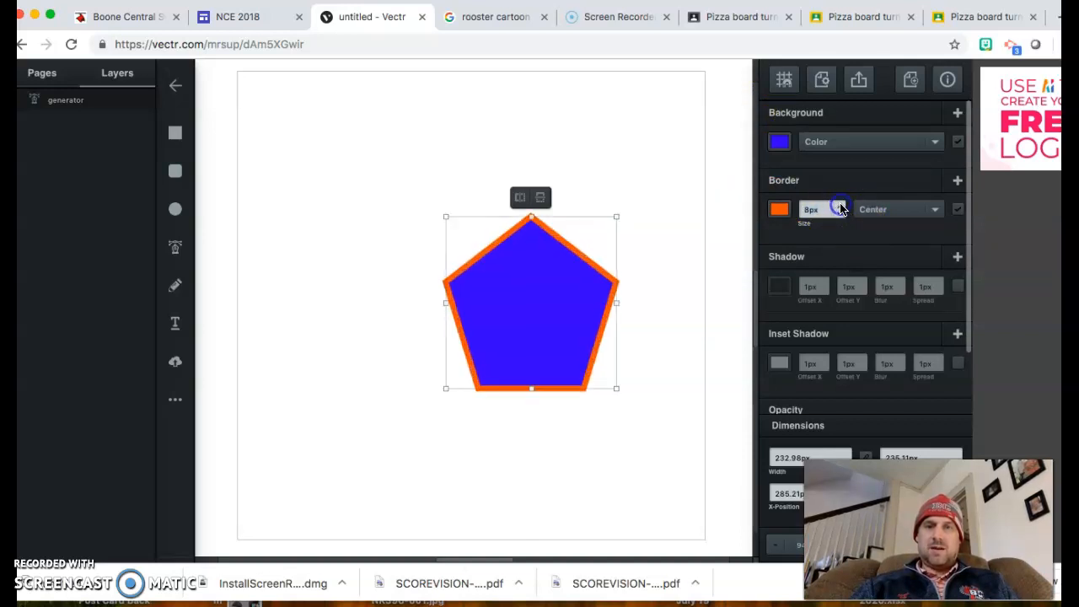
{"action": "left_click", "coordinate": [841, 213]}
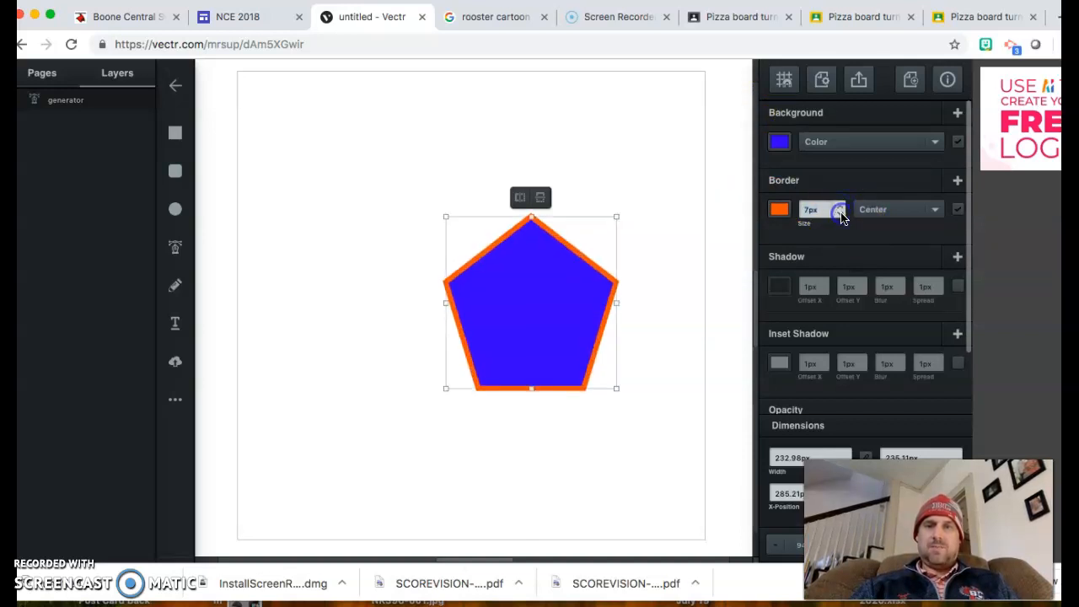
{"action": "left_click", "coordinate": [553, 144]}
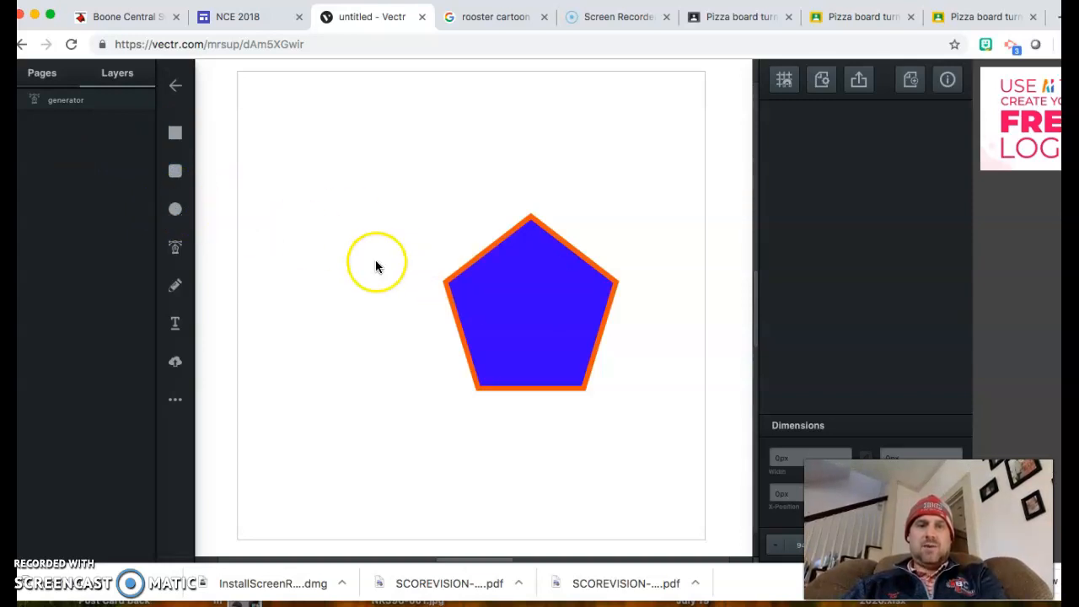
Step: Draw a wide ellipse overlapping the pentagon's bottom and select both shapes
{"action": "left_click", "coordinate": [174, 209]}
{"action": "left_click_drag", "start_coordinate": [373, 365], "coordinate": [690, 529]}
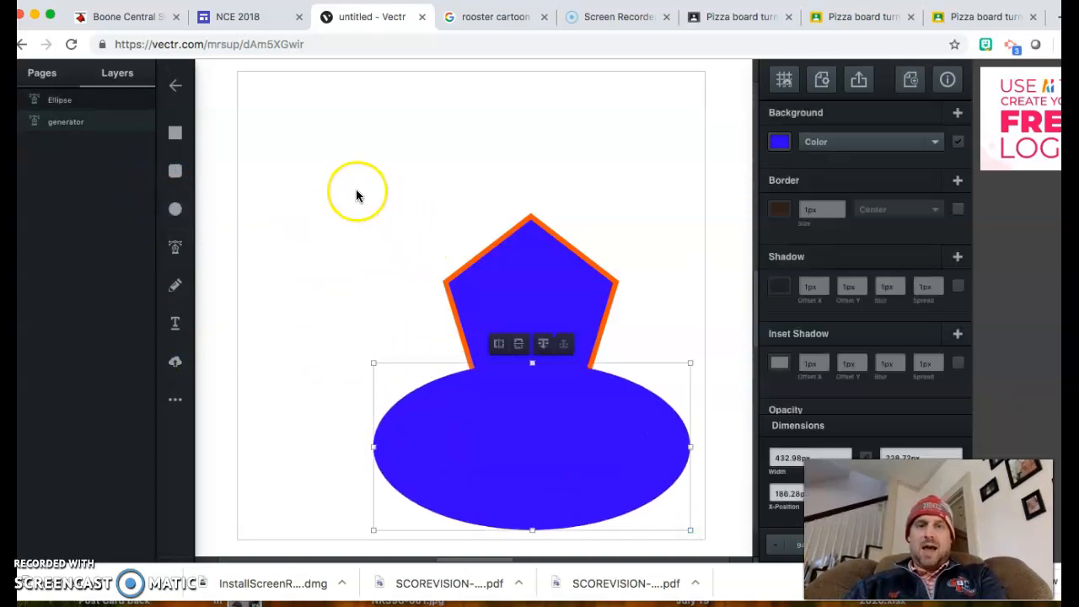
{"action": "left_click", "coordinate": [395, 179]}
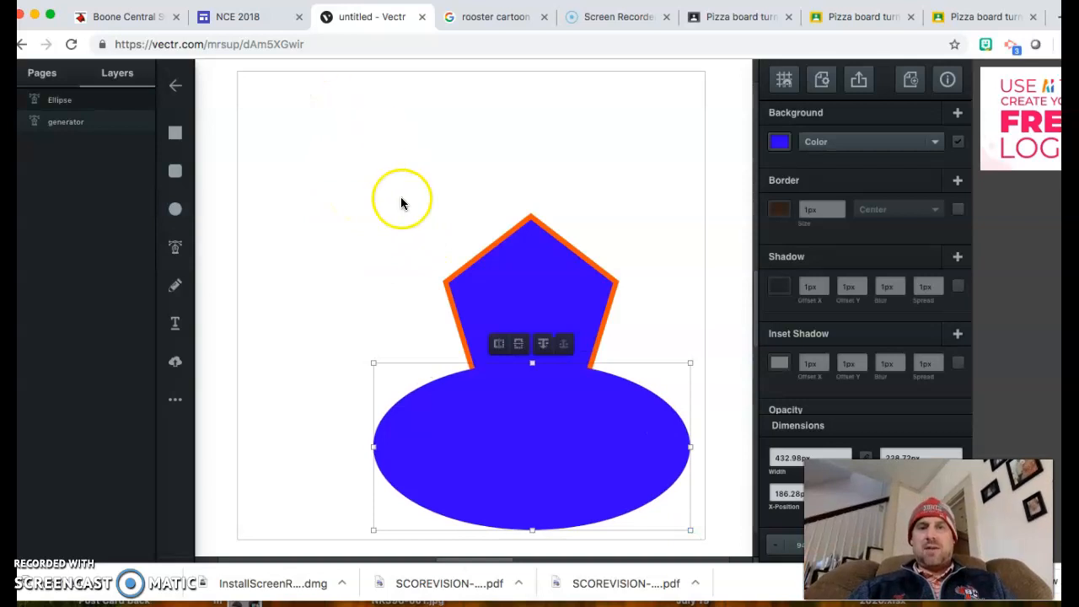
{"action": "left_click_drag", "start_coordinate": [394, 214], "coordinate": [672, 499]}
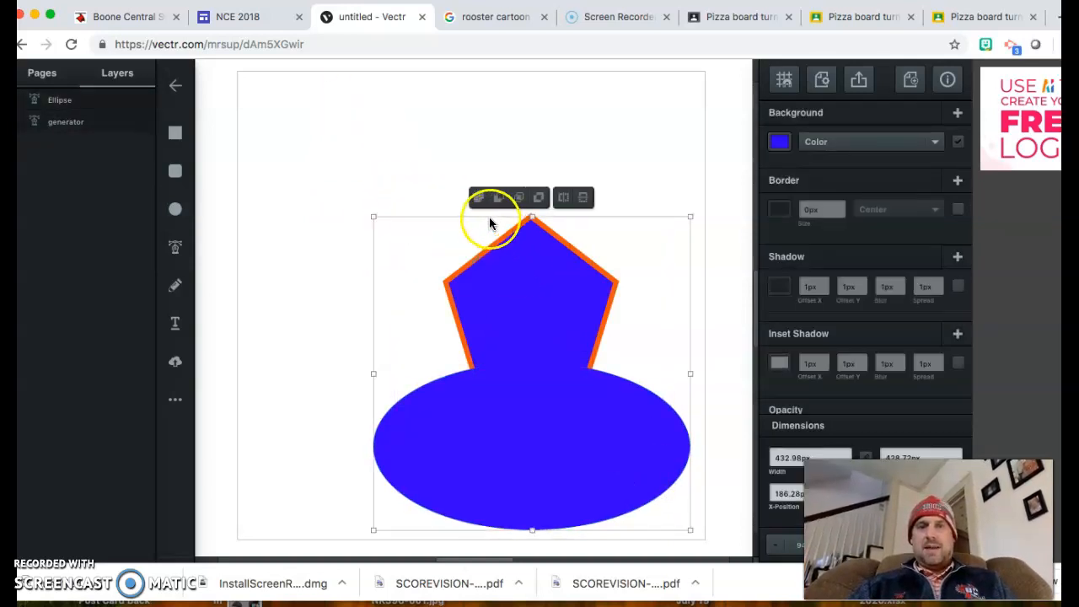
Step: Try Unite, Subtract, Intersect and Exclude on the two shapes, then undo the merge
{"action": "left_click", "coordinate": [482, 195]}
{"action": "left_click", "coordinate": [503, 200]}
{"action": "left_click", "coordinate": [519, 199]}
{"action": "left_click", "coordinate": [539, 198]}
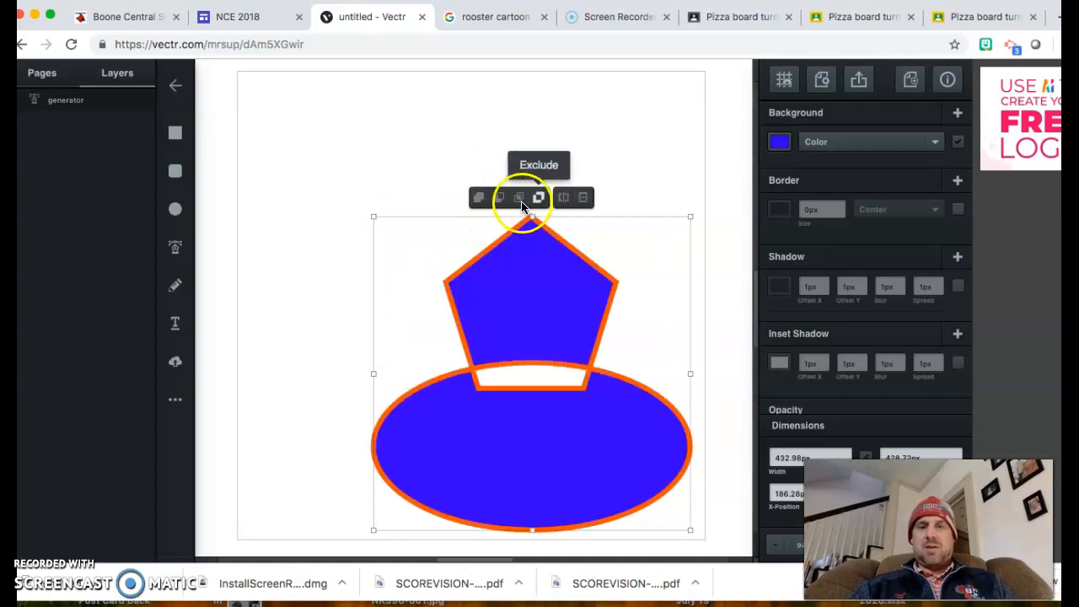
{"action": "left_click", "coordinate": [479, 198]}
{"action": "key", "text": "super+z"}
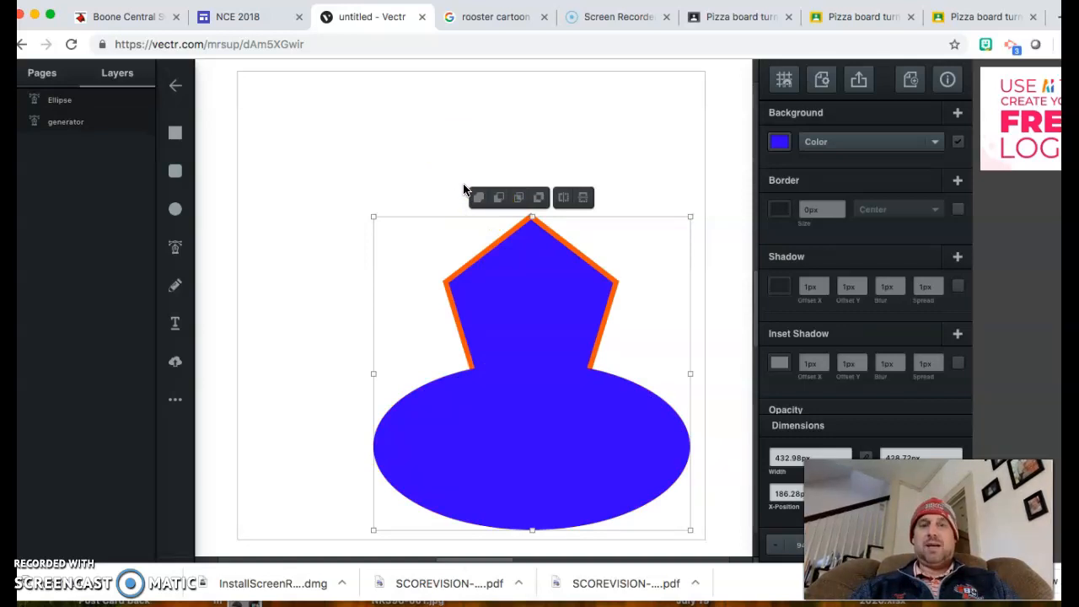
Step: Cycle through Unite, Subtract, Intersect and Exclude again, ending with Subtract
{"action": "left_click", "coordinate": [478, 197]}
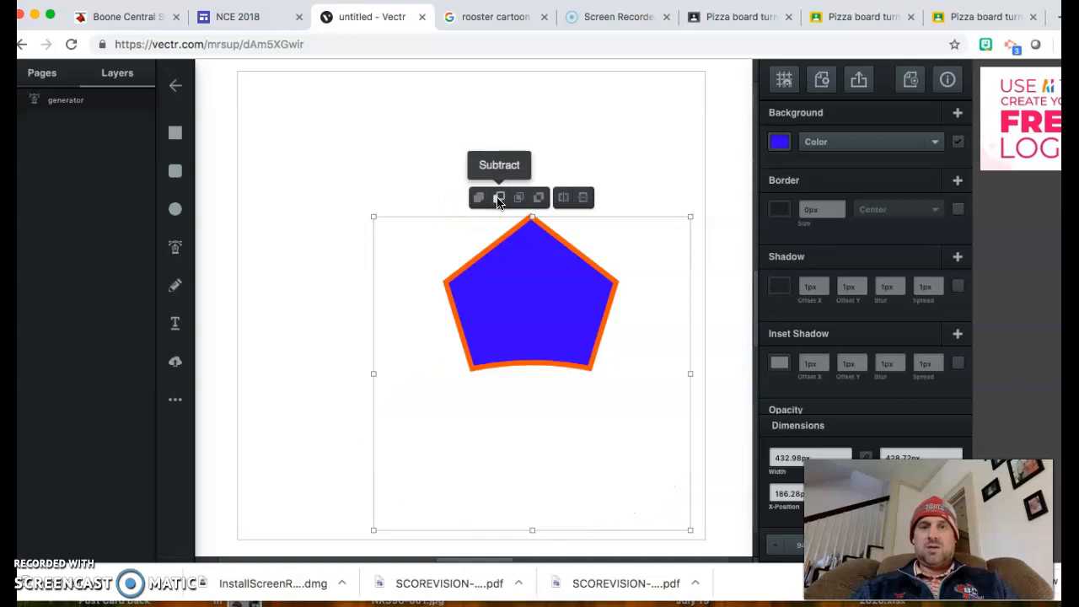
{"action": "left_click", "coordinate": [479, 197]}
{"action": "left_click", "coordinate": [497, 198]}
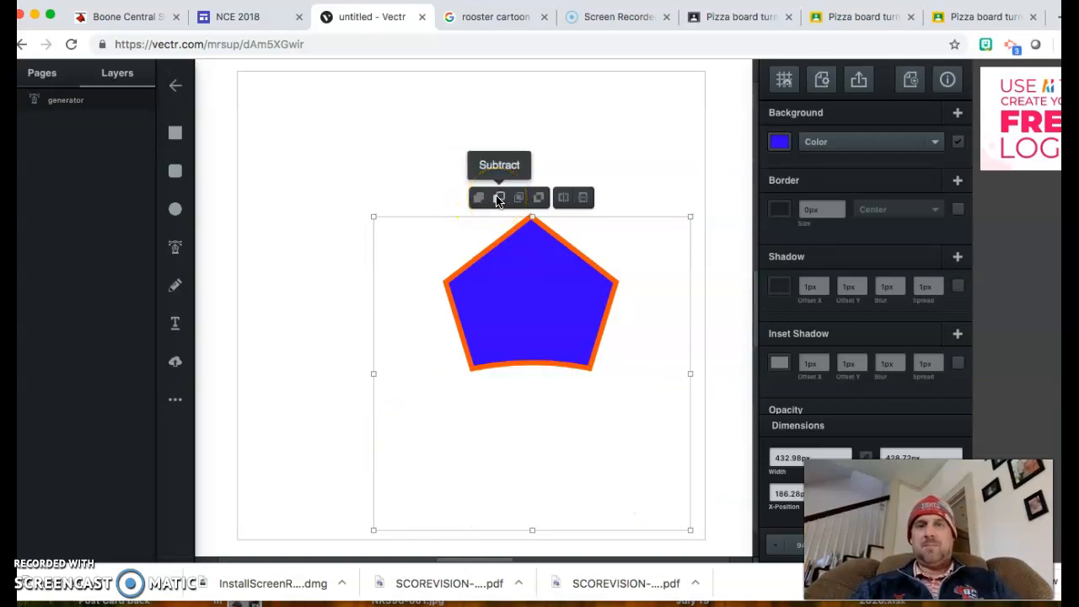
{"action": "left_click", "coordinate": [518, 199]}
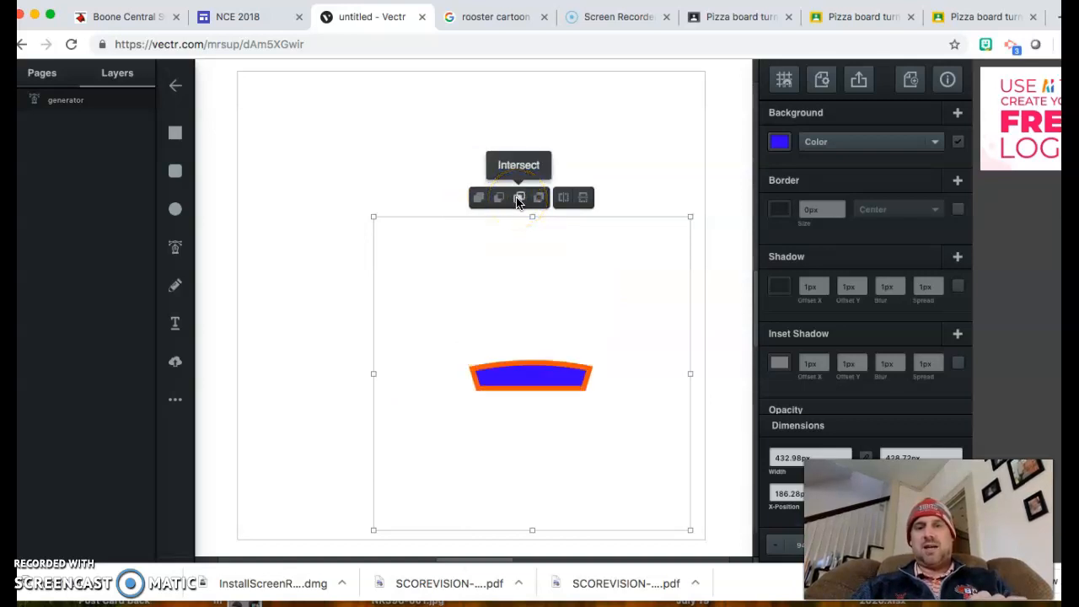
{"action": "left_click", "coordinate": [539, 199]}
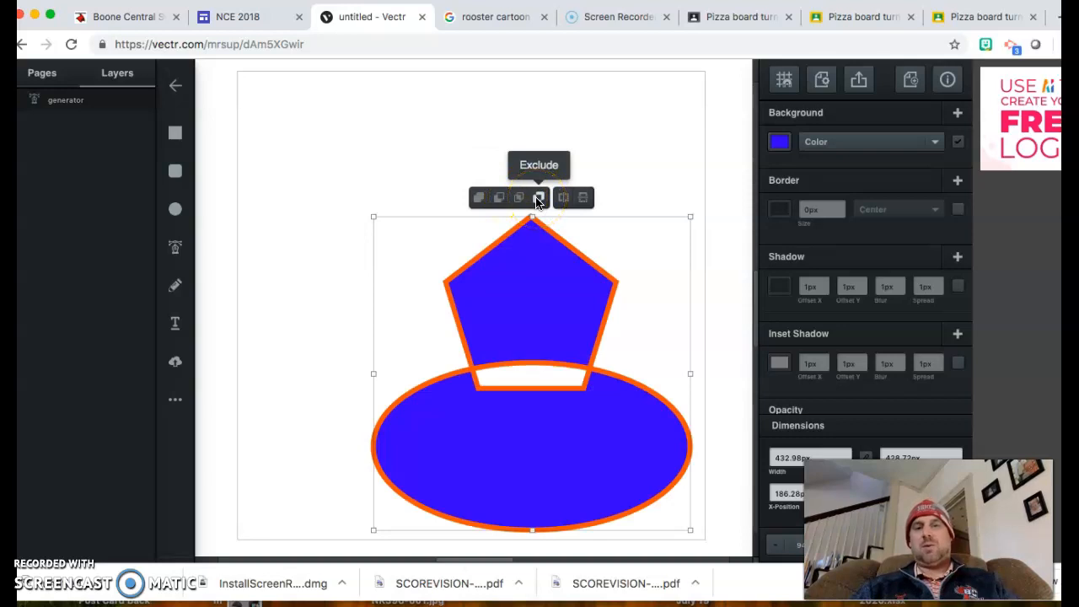
{"action": "left_click", "coordinate": [516, 199]}
{"action": "left_click", "coordinate": [500, 201]}
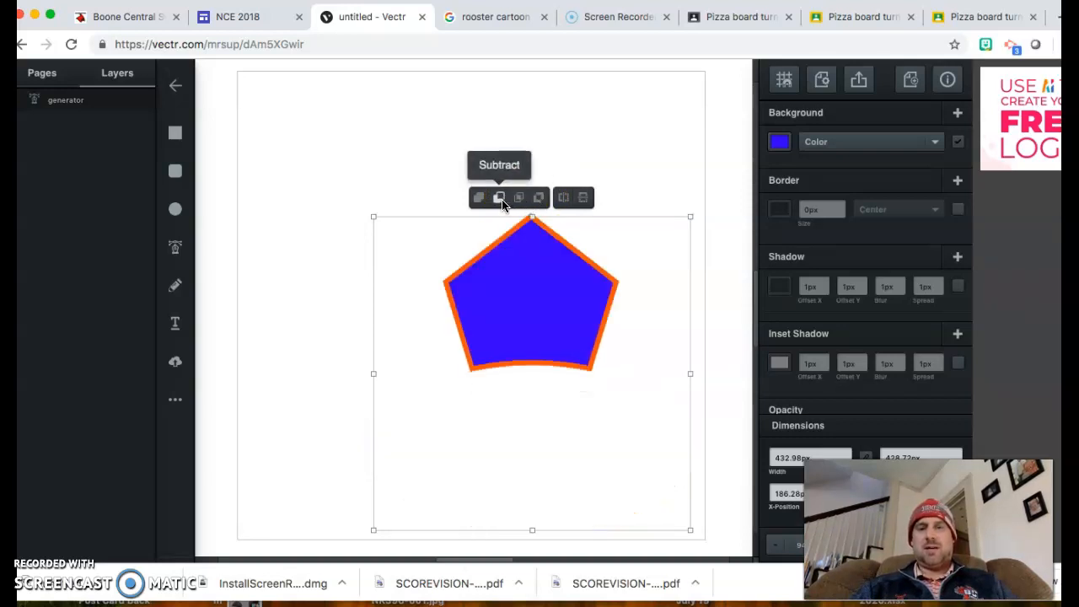
Step: Select the remaining pentagon and delete it to clear the canvas
{"action": "left_click", "coordinate": [443, 120]}
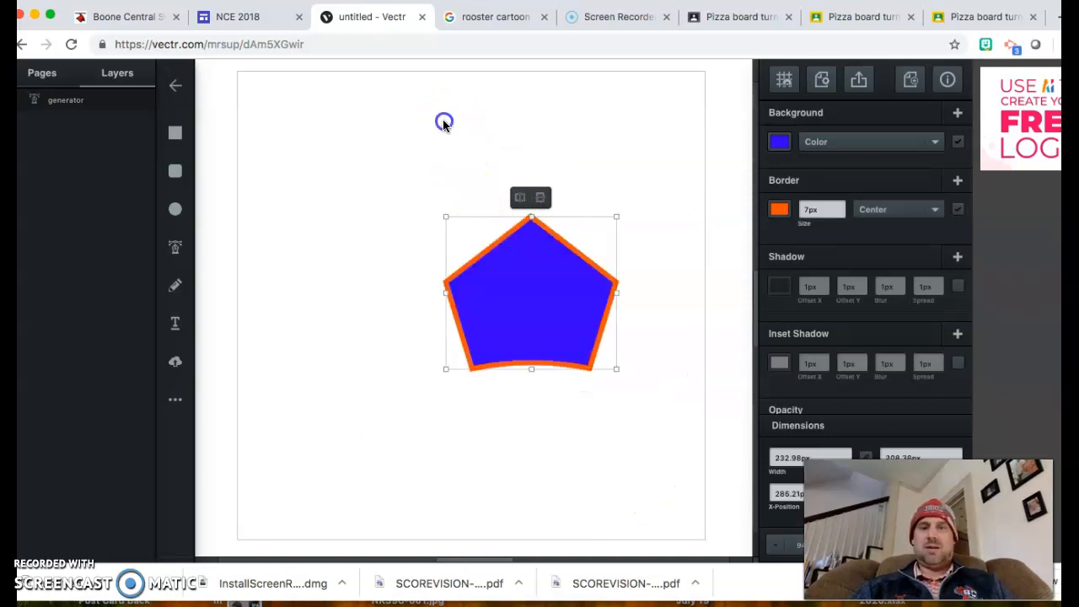
{"action": "left_click", "coordinate": [581, 300]}
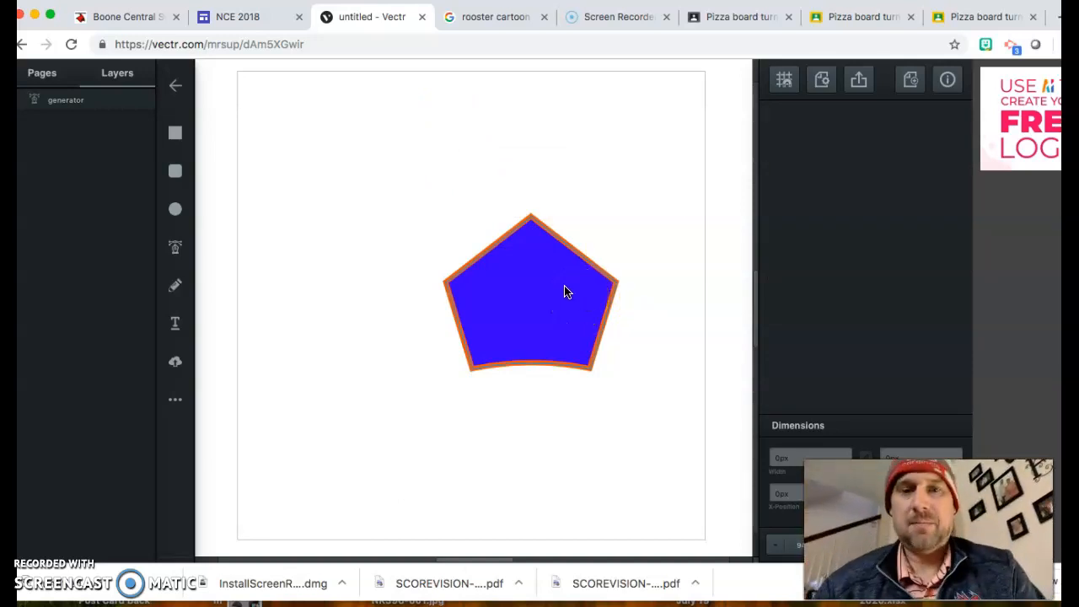
{"action": "left_click", "coordinate": [568, 291]}
{"action": "key", "text": "Delete"}
Step: Draw a central oval head filled #4e4e5c with a near-black #150802 border
{"action": "left_click", "coordinate": [177, 210]}
{"action": "left_click_drag", "start_coordinate": [426, 217], "coordinate": [540, 351]}
{"action": "left_click", "coordinate": [778, 143]}
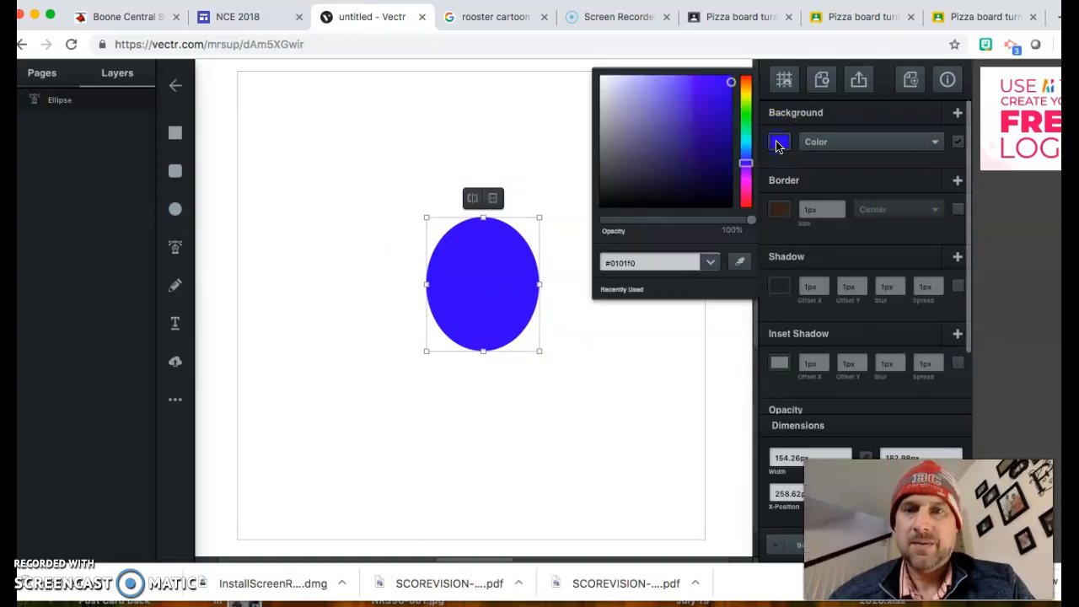
{"action": "left_click", "coordinate": [621, 159]}
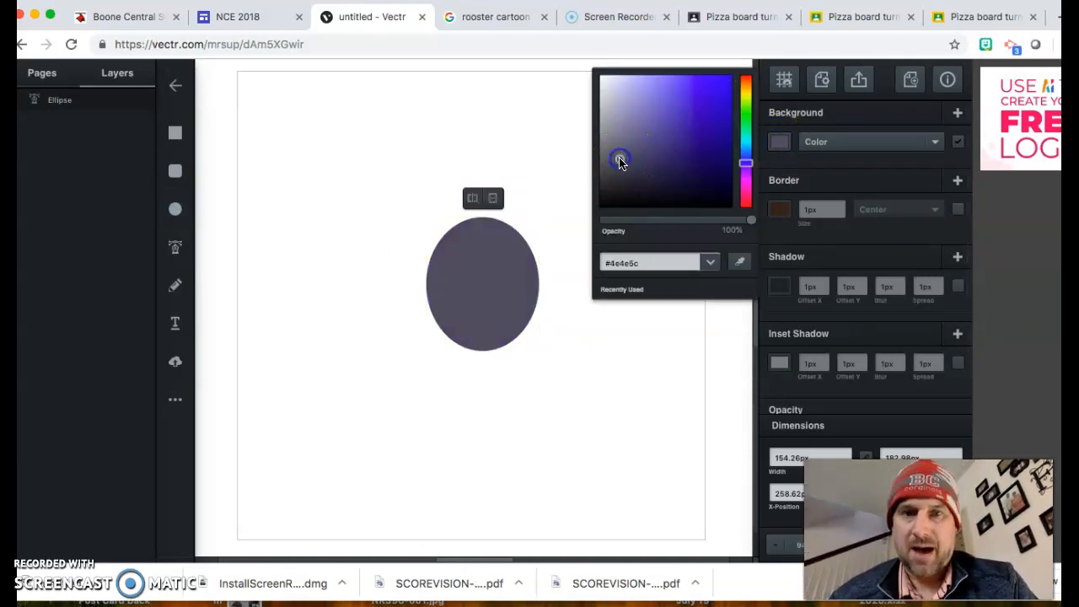
{"action": "left_click", "coordinate": [779, 210]}
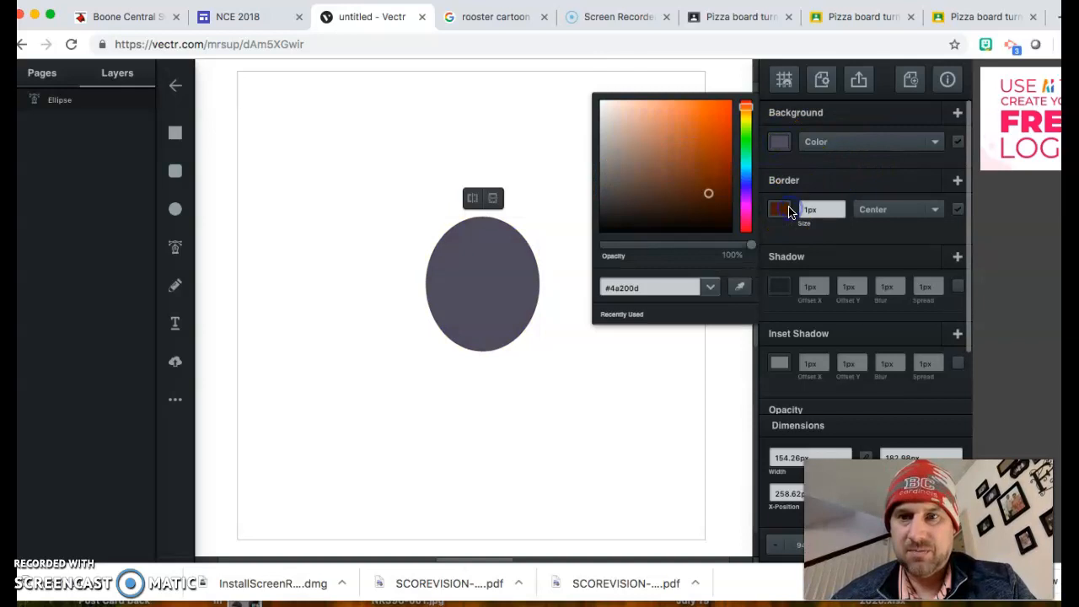
{"action": "left_click", "coordinate": [722, 221]}
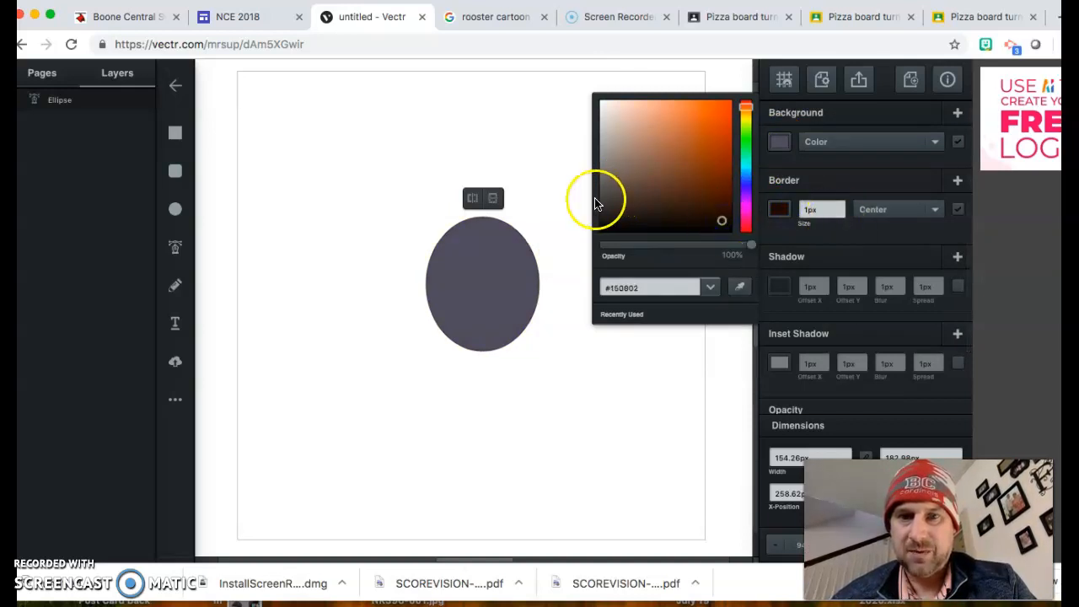
{"action": "left_click", "coordinate": [556, 186]}
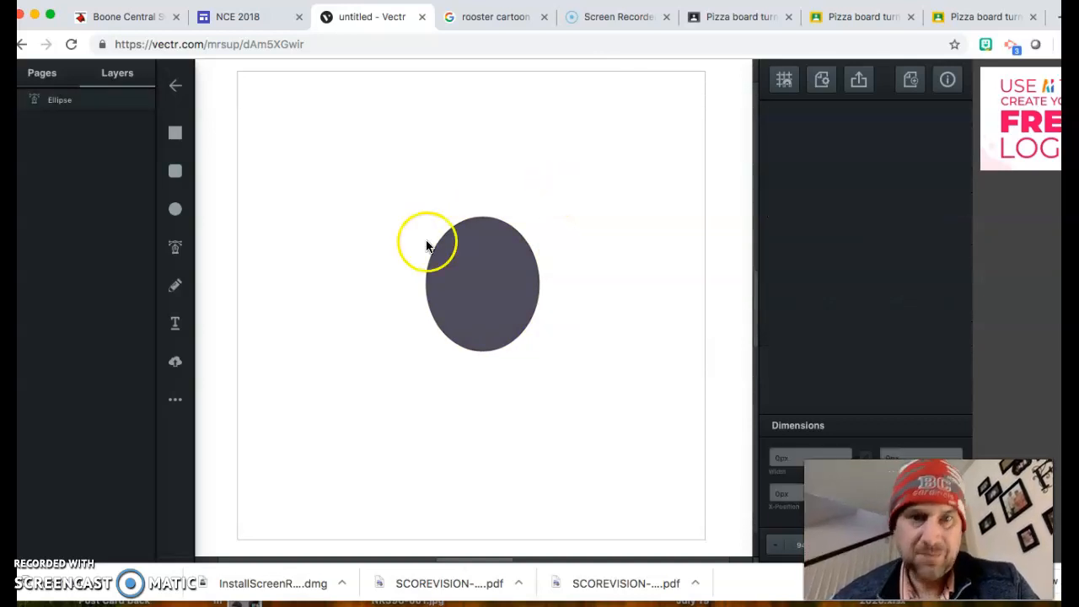
{"action": "left_click", "coordinate": [176, 212]}
Step: Draw a tall thin ear ellipse and turn on a 1px border
{"action": "left_click_drag", "start_coordinate": [358, 129], "coordinate": [380, 244]}
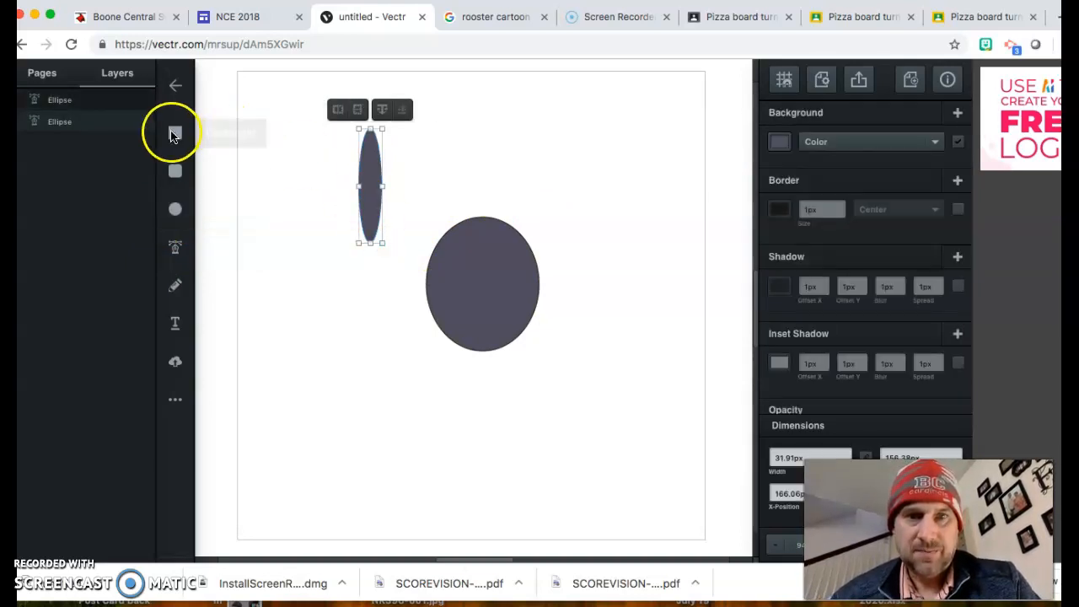
{"action": "left_click", "coordinate": [854, 258]}
{"action": "left_click", "coordinate": [828, 191]}
{"action": "left_click", "coordinate": [818, 212]}
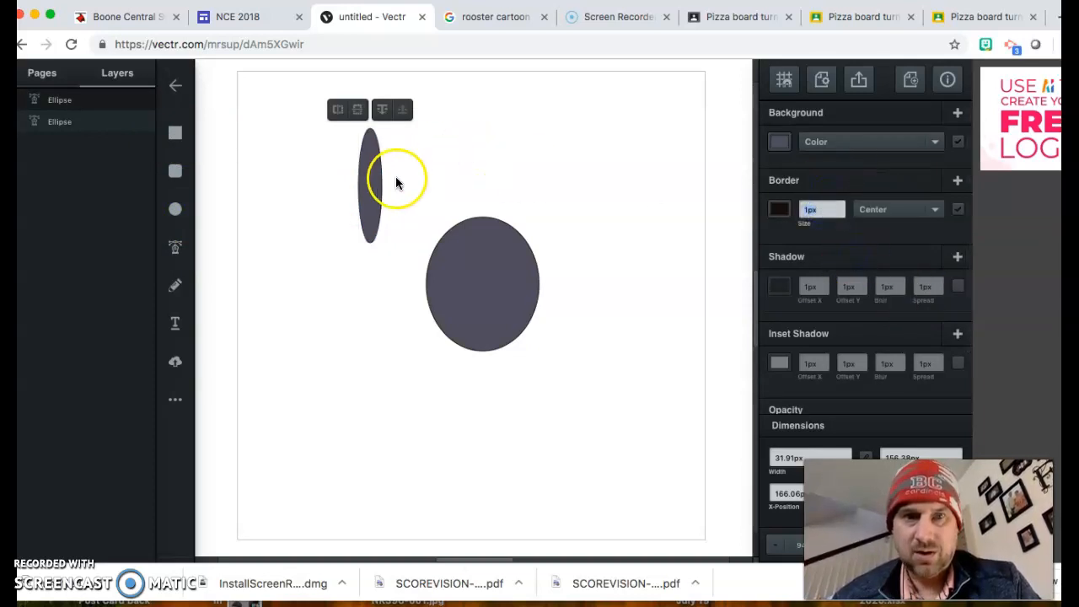
{"action": "left_click", "coordinate": [370, 184]}
{"action": "left_click", "coordinate": [278, 167]}
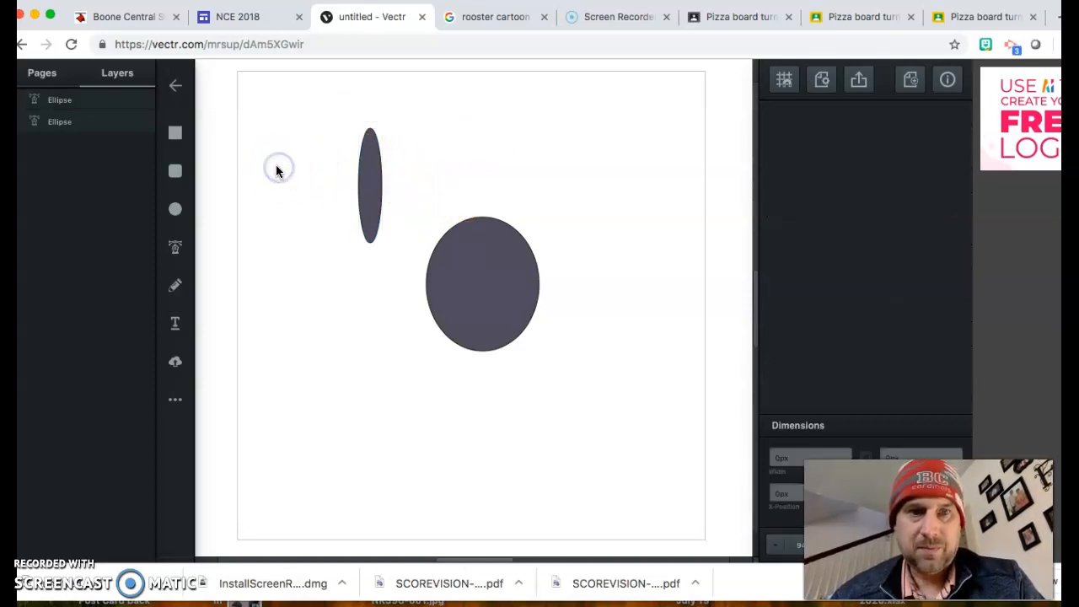
Step: Shorten the ear from its bottom and set it against the top of the head
{"action": "left_click", "coordinate": [372, 175]}
{"action": "left_click", "coordinate": [484, 274]}
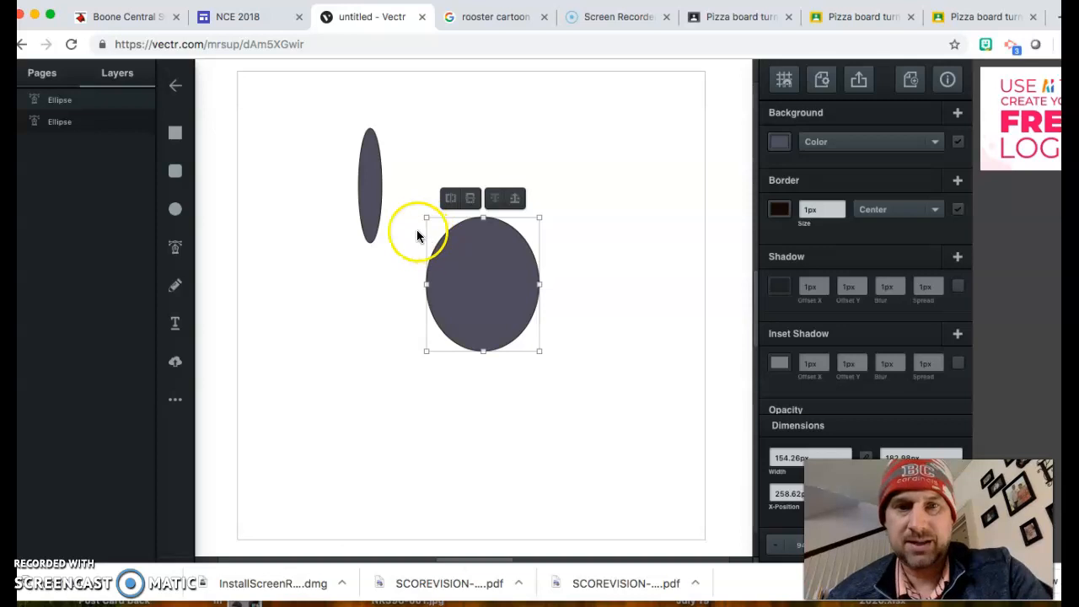
{"action": "left_click", "coordinate": [370, 207]}
{"action": "left_click_drag", "start_coordinate": [384, 243], "coordinate": [461, 211]}
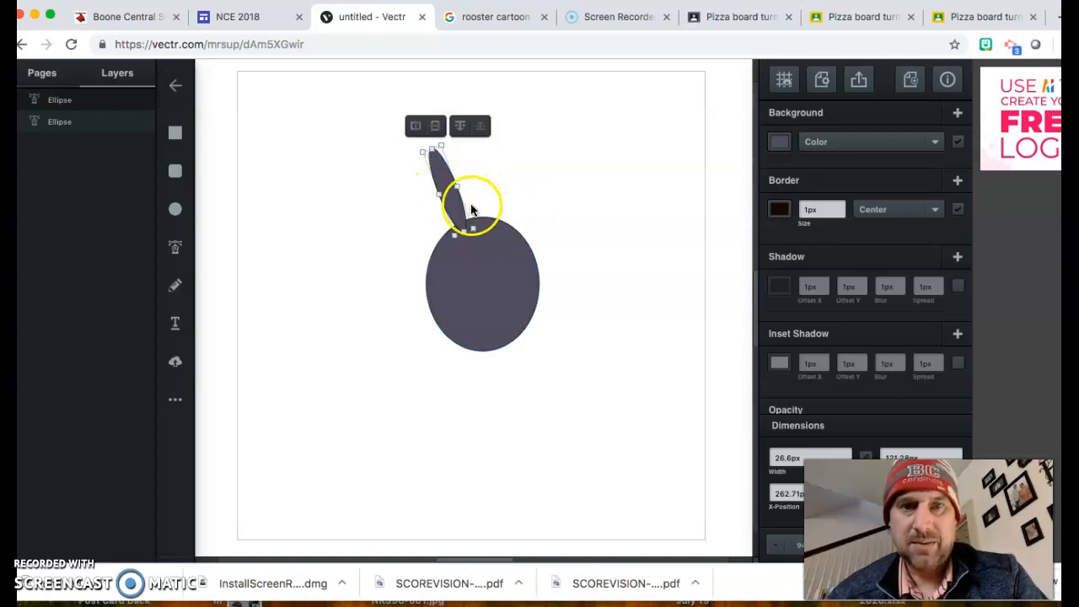
{"action": "left_click_drag", "start_coordinate": [453, 193], "coordinate": [441, 207]}
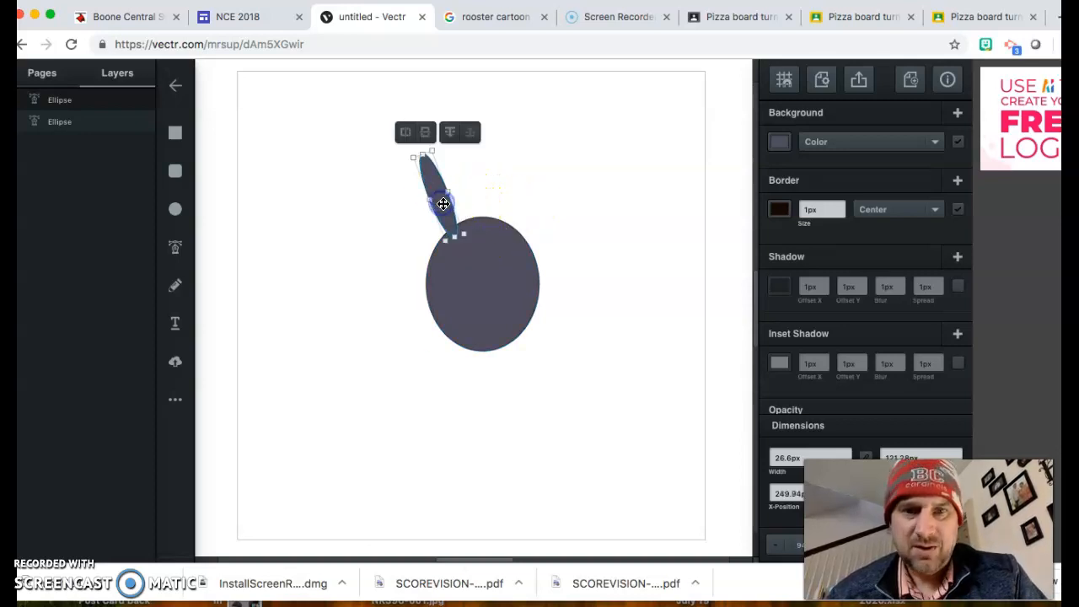
{"action": "left_click", "coordinate": [533, 172]}
Step: Move the ear to the top-left of the page
{"action": "scroll", "coordinate": [435, 267], "scroll_direction": "up", "scroll_amount": 5}
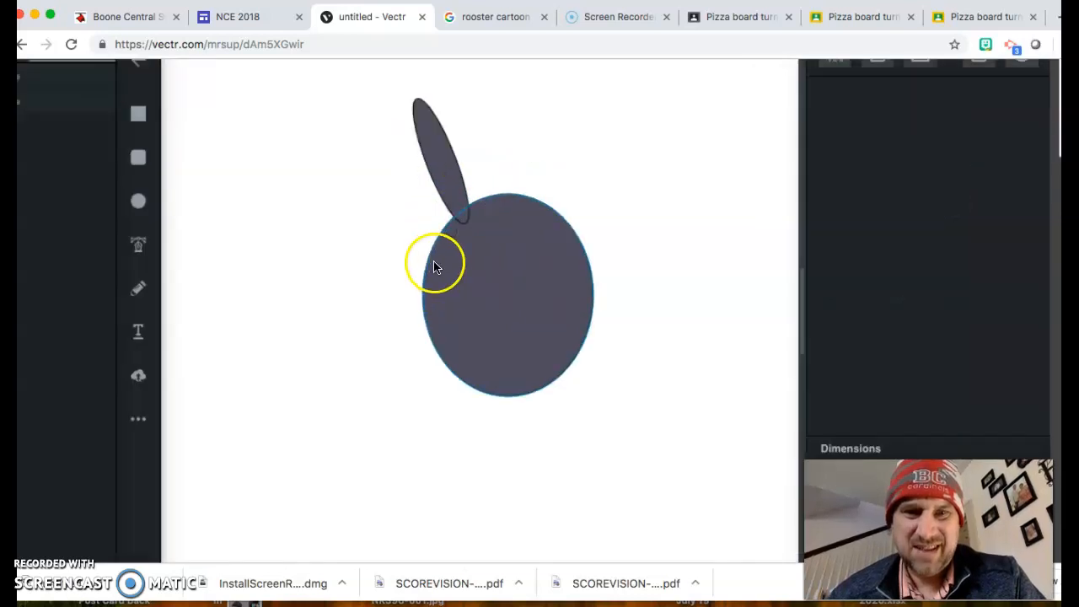
{"action": "scroll", "coordinate": [503, 205], "scroll_direction": "up", "scroll_amount": 1}
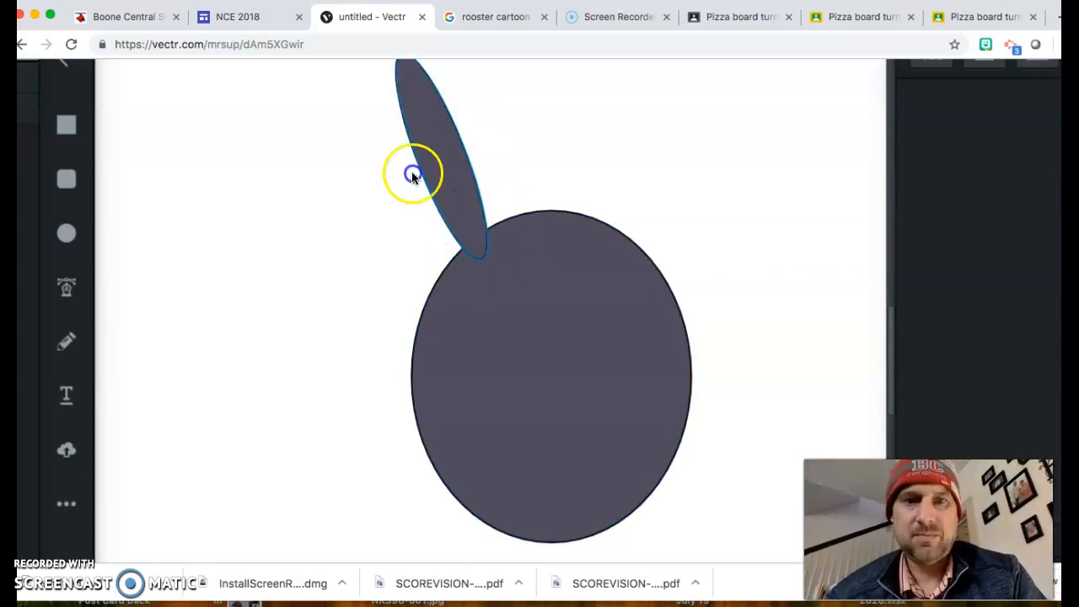
{"action": "left_click_drag", "start_coordinate": [450, 178], "coordinate": [245, 188]}
{"action": "left_click", "coordinate": [253, 241]}
Step: Place a small ellipse over the ear's base and subtract it from the ear
{"action": "left_click", "coordinate": [66, 233]}
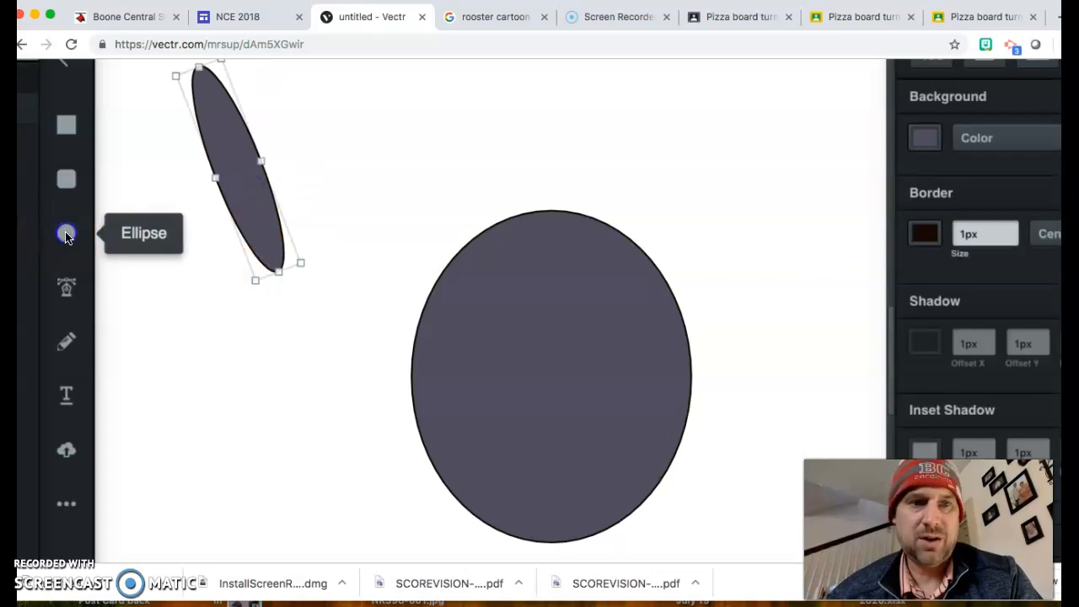
{"action": "left_click_drag", "start_coordinate": [234, 277], "coordinate": [352, 361]}
{"action": "left_click_drag", "start_coordinate": [316, 327], "coordinate": [306, 286]}
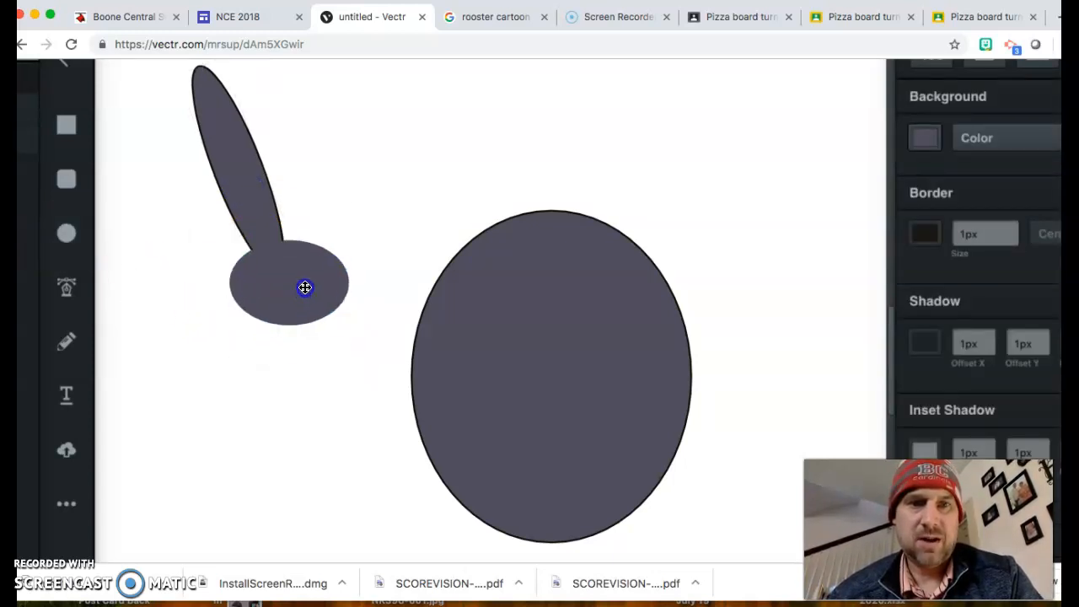
{"action": "left_click_drag", "start_coordinate": [160, 175], "coordinate": [346, 316]}
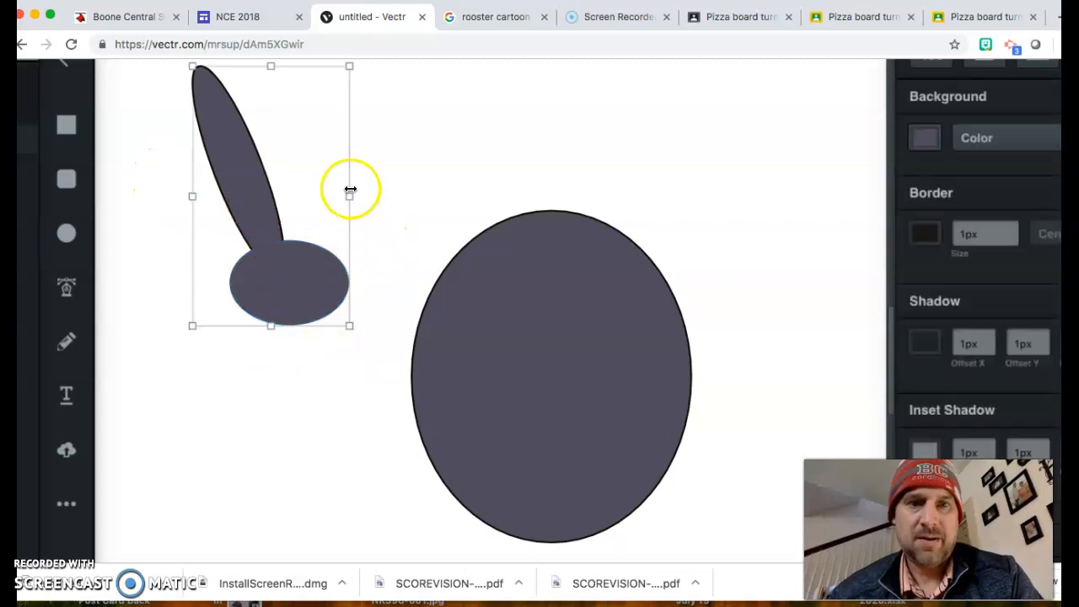
{"action": "scroll", "coordinate": [441, 223], "scroll_direction": "up", "scroll_amount": 3}
{"action": "left_click", "coordinate": [203, 106]}
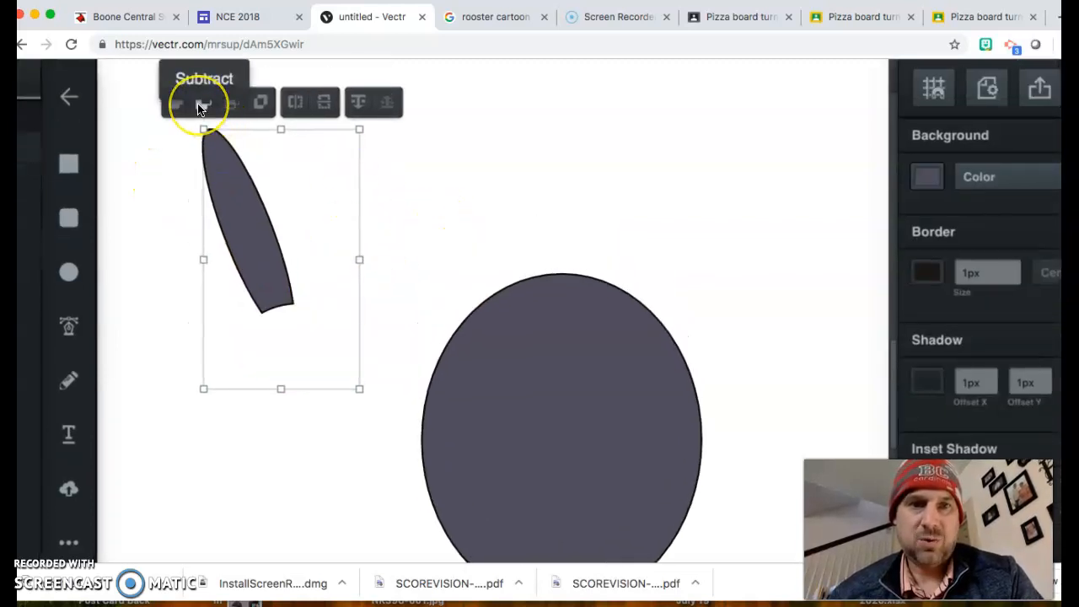
Step: Undo the subtraction and delete both the ear and small ellipse
{"action": "key", "text": "ctrl+z"}
{"action": "left_click", "coordinate": [165, 297]}
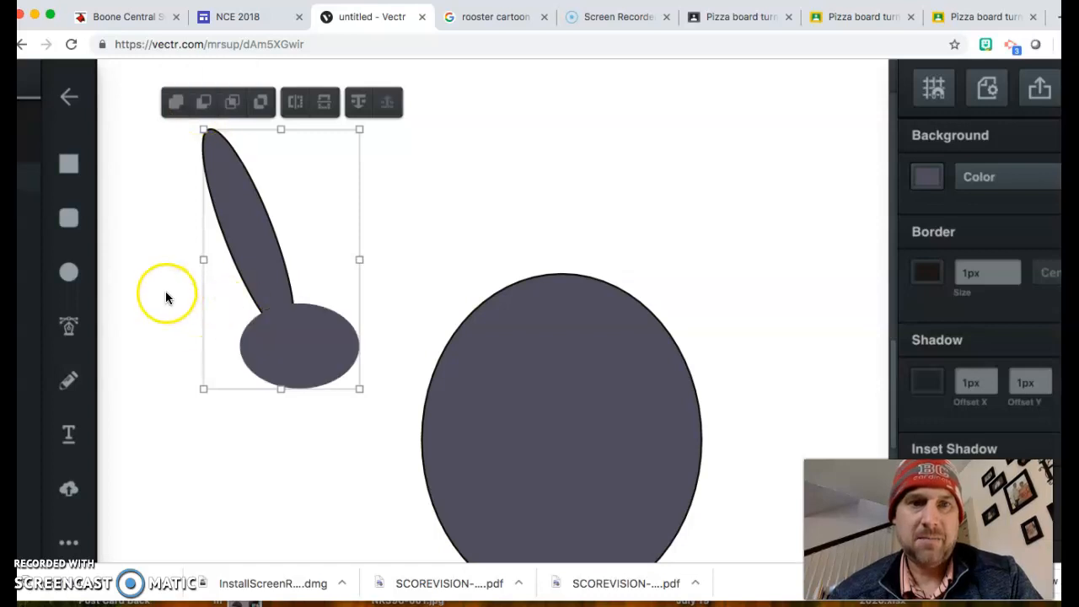
{"action": "key", "text": "Delete"}
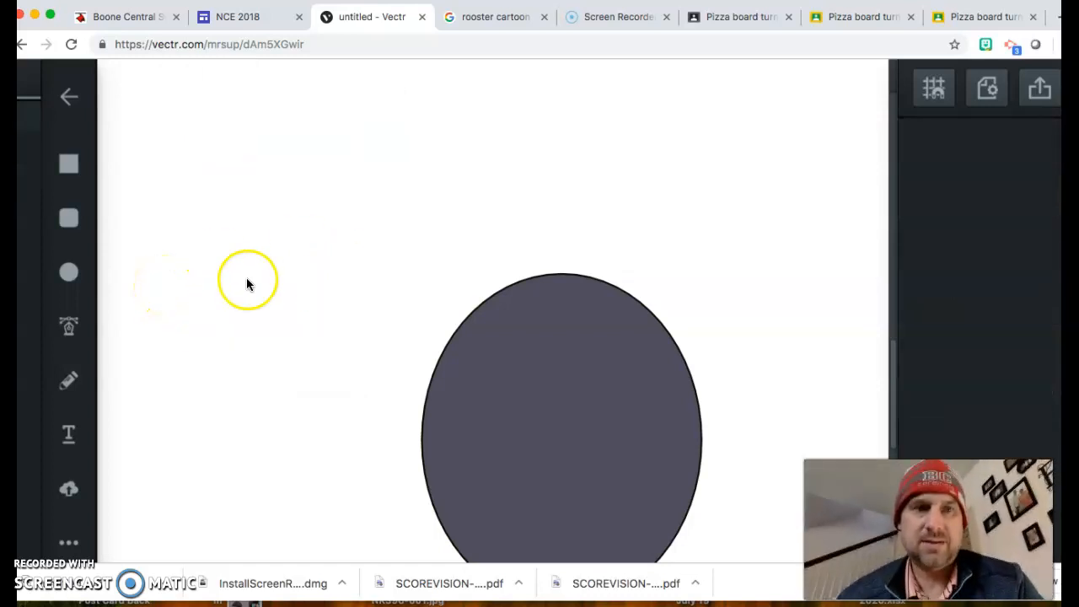
Step: Draw a new thin ear, tilt it left and stretch it onto the head's top-left
{"action": "left_click", "coordinate": [81, 268]}
{"action": "left_click_drag", "start_coordinate": [330, 152], "coordinate": [492, 294]}
{"action": "left_click", "coordinate": [349, 284]}
{"action": "left_click_drag", "start_coordinate": [518, 161], "coordinate": [492, 157]}
{"action": "left_click_drag", "start_coordinate": [484, 224], "coordinate": [470, 225]}
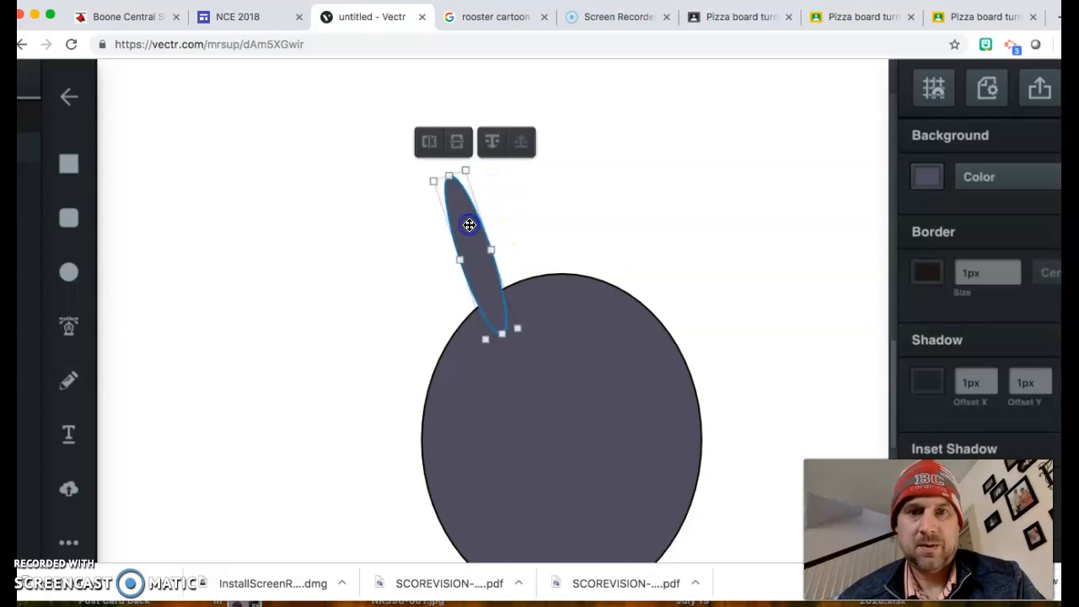
{"action": "left_click_drag", "start_coordinate": [431, 177], "coordinate": [422, 138]}
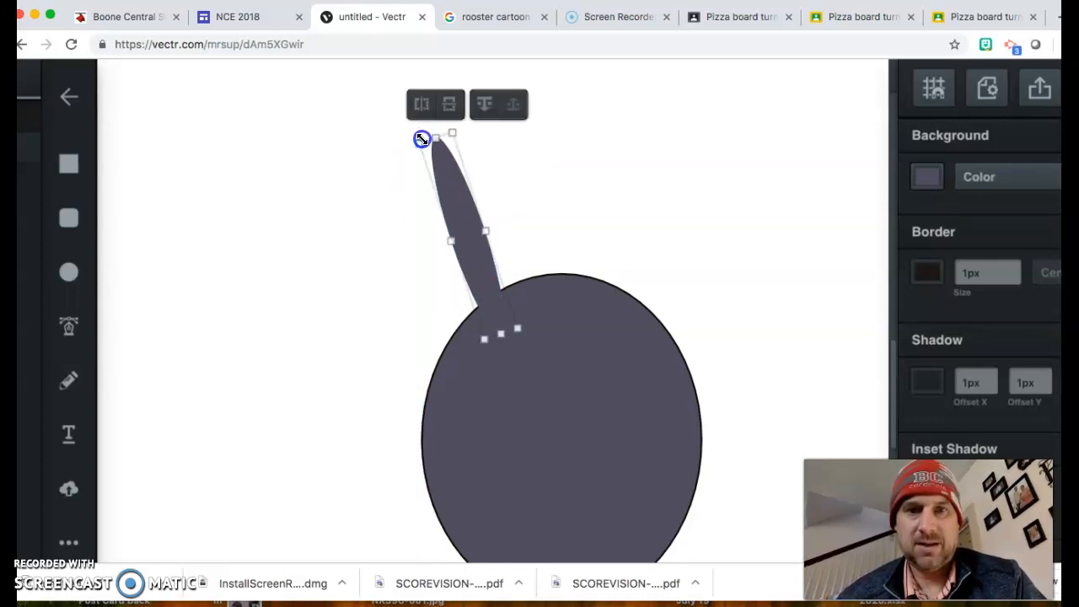
Step: Unite the ear with the head, then undo to keep them separate
{"action": "left_click_drag", "start_coordinate": [376, 258], "coordinate": [643, 431]}
{"action": "left_click", "coordinate": [499, 117]}
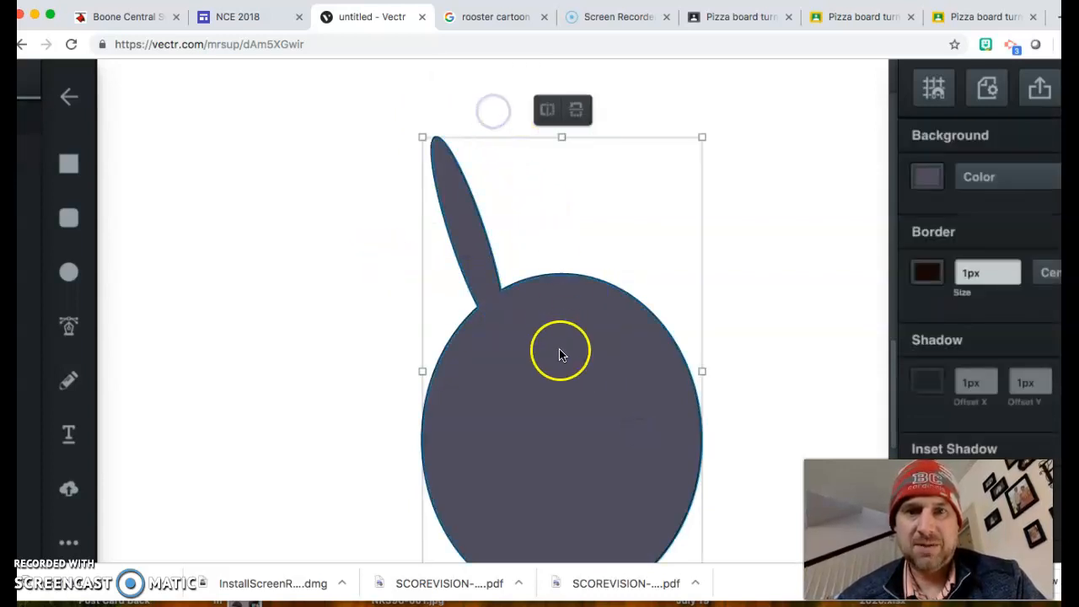
{"action": "left_click", "coordinate": [365, 263]}
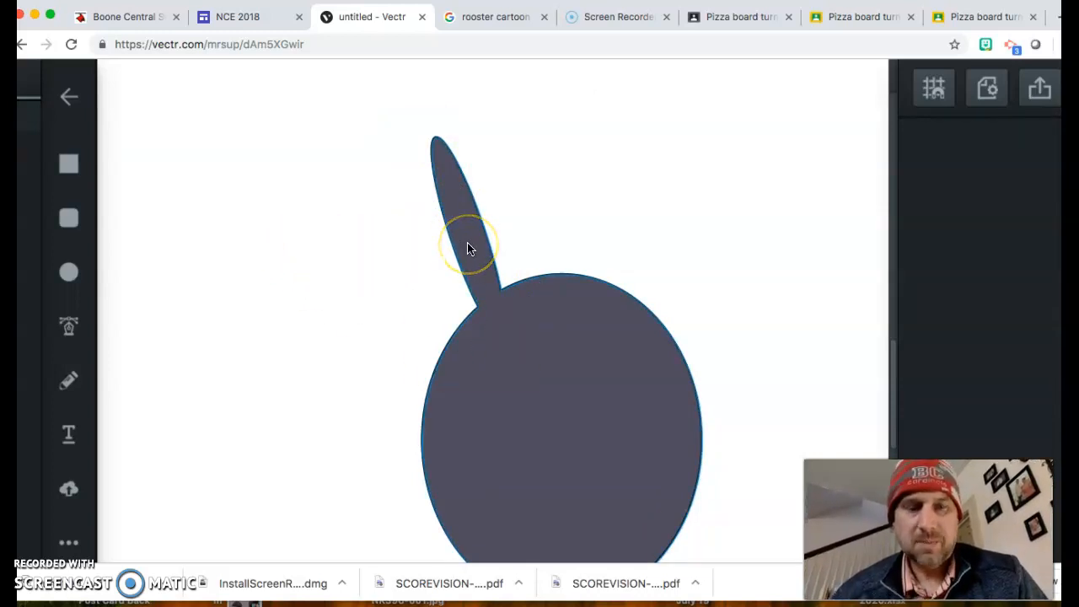
{"action": "key", "text": "super+z"}
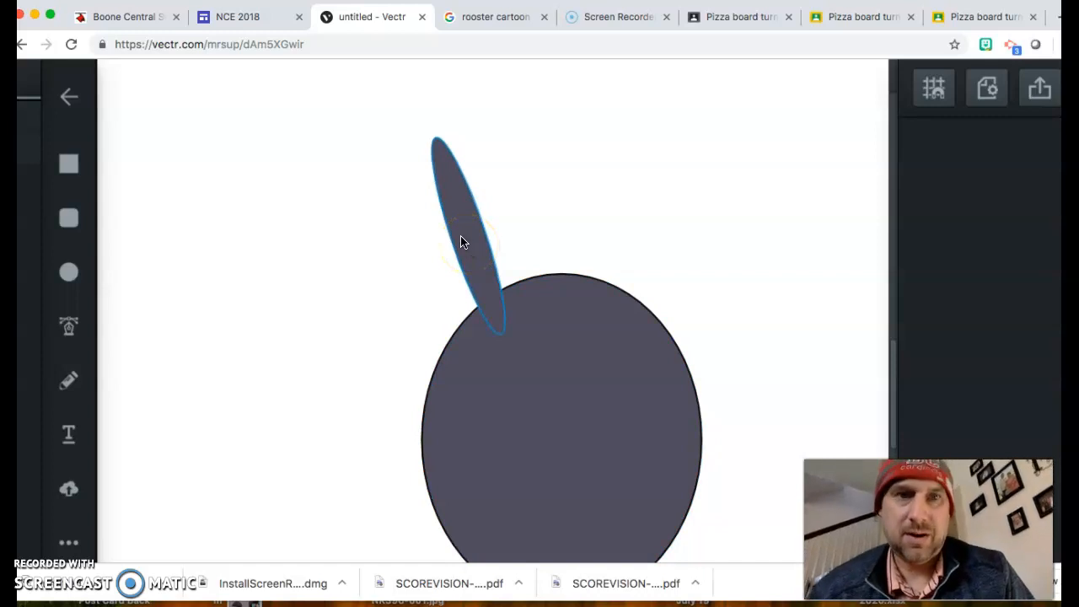
Step: Duplicate the ear, tilt the copy right and position both ears on the head
{"action": "left_click_drag", "start_coordinate": [453, 241], "coordinate": [361, 213]}
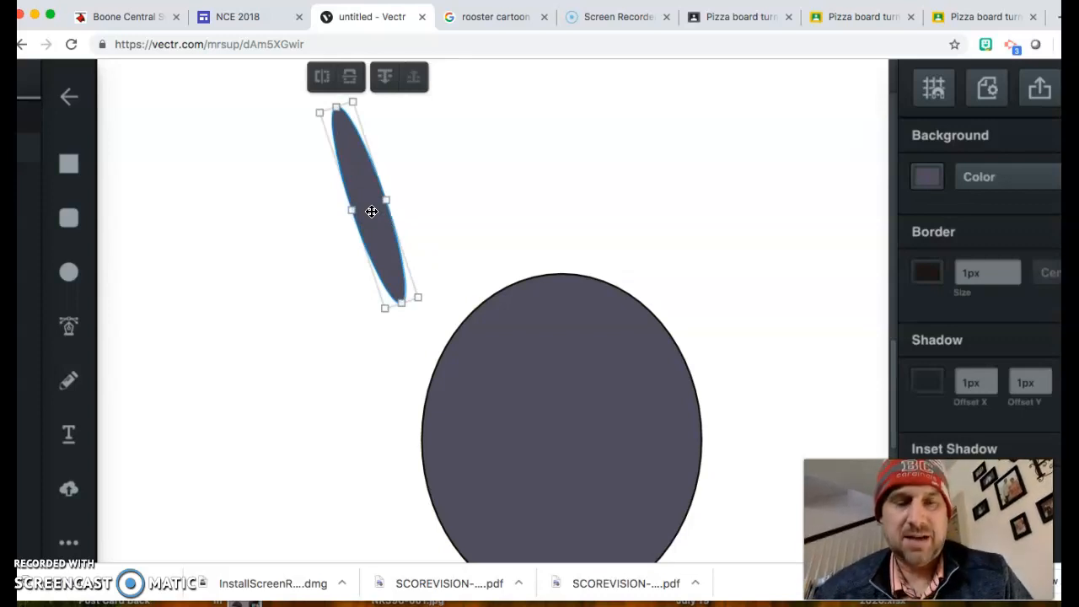
{"action": "left_click", "coordinate": [317, 226]}
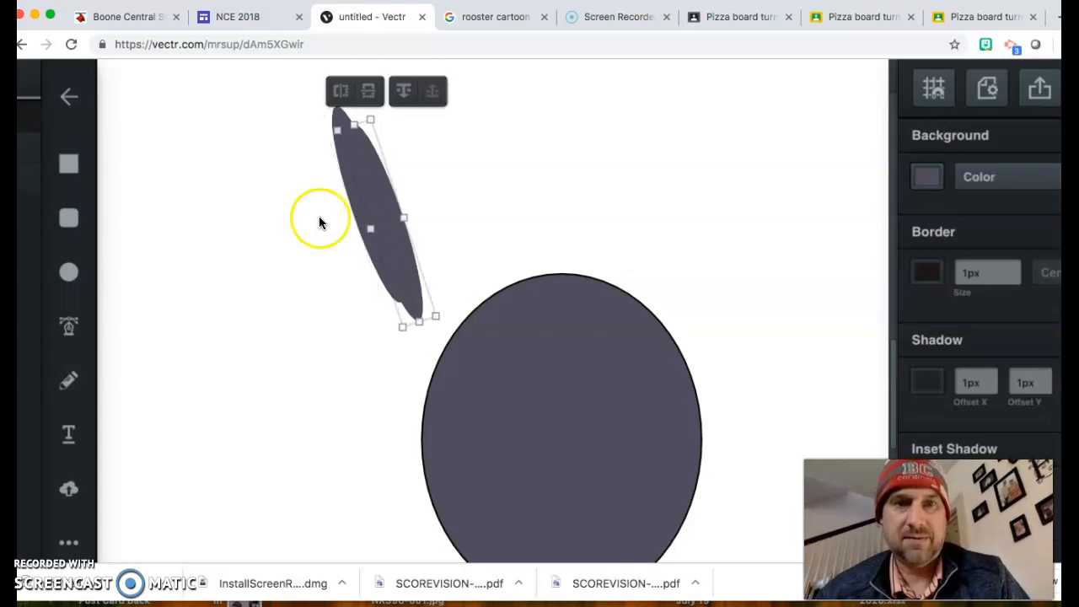
{"action": "left_click_drag", "start_coordinate": [381, 207], "coordinate": [581, 187]}
{"action": "left_click_drag", "start_coordinate": [649, 303], "coordinate": [579, 328]}
{"action": "left_click_drag", "start_coordinate": [571, 223], "coordinate": [637, 245]}
{"action": "left_click", "coordinate": [397, 210]}
{"action": "left_click_drag", "start_coordinate": [385, 219], "coordinate": [478, 249]}
Step: Unite both ears and the head into one bunny shape and shrink it slightly
{"action": "left_click_drag", "start_coordinate": [345, 169], "coordinate": [766, 352]}
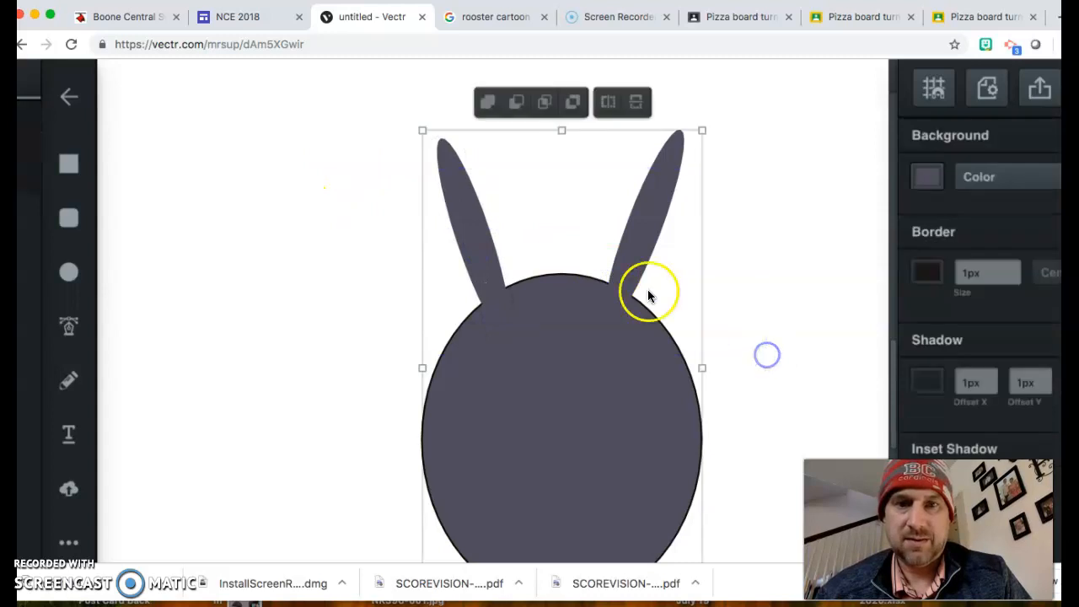
{"action": "left_click", "coordinate": [487, 105]}
{"action": "left_click", "coordinate": [823, 341]}
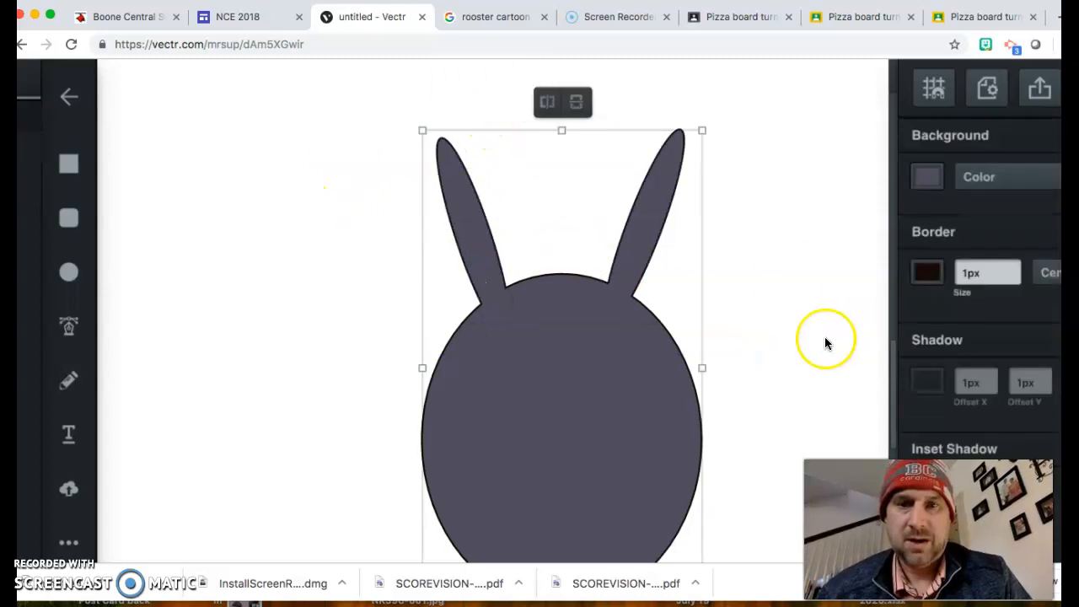
{"action": "scroll", "coordinate": [825, 342], "scroll_direction": "down", "scroll_amount": 3}
{"action": "scroll", "coordinate": [825, 342], "scroll_direction": "up", "scroll_amount": 1}
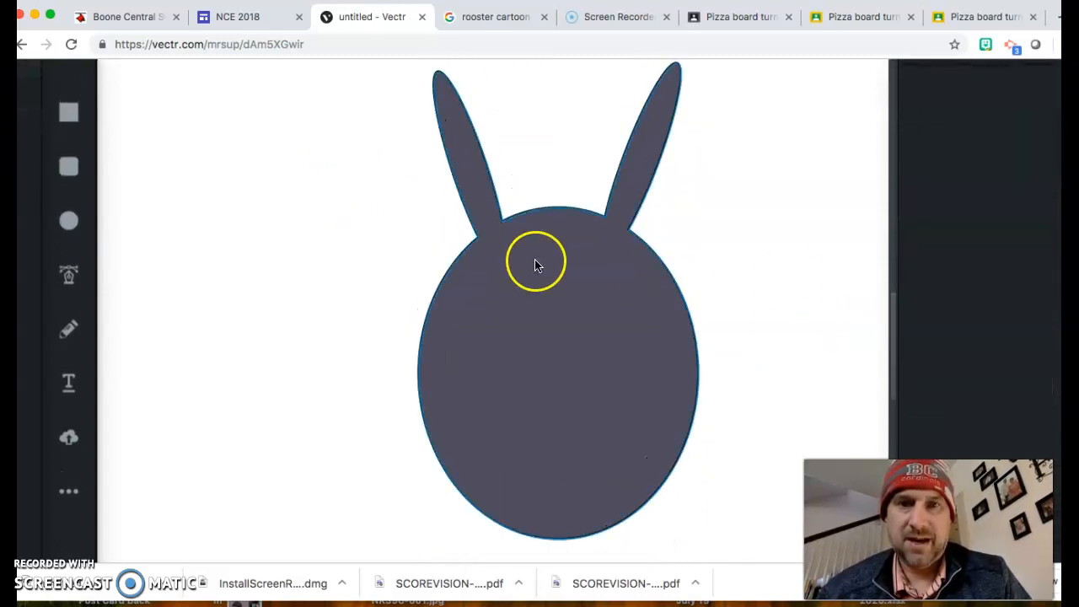
{"action": "left_click", "coordinate": [653, 376]}
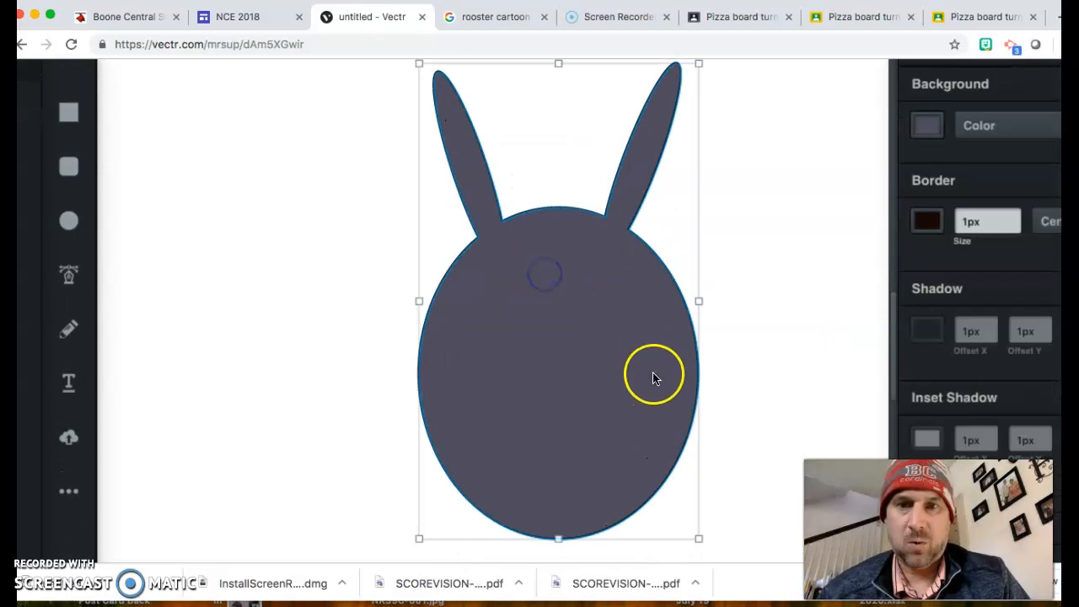
{"action": "left_click", "coordinate": [696, 538]}
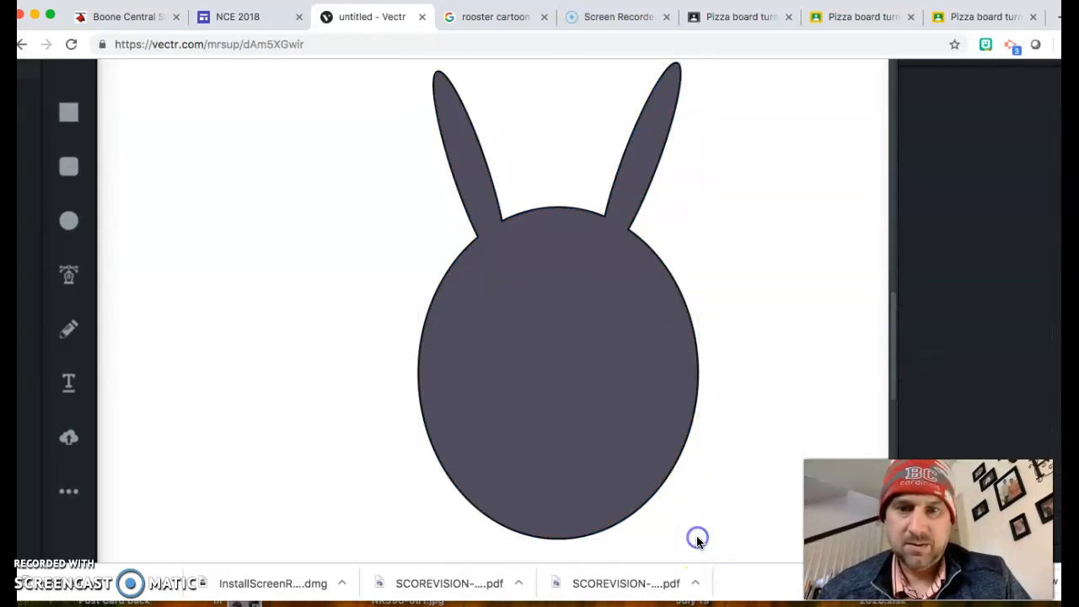
{"action": "left_click", "coordinate": [661, 504]}
{"action": "left_click_drag", "start_coordinate": [699, 540], "coordinate": [651, 507]}
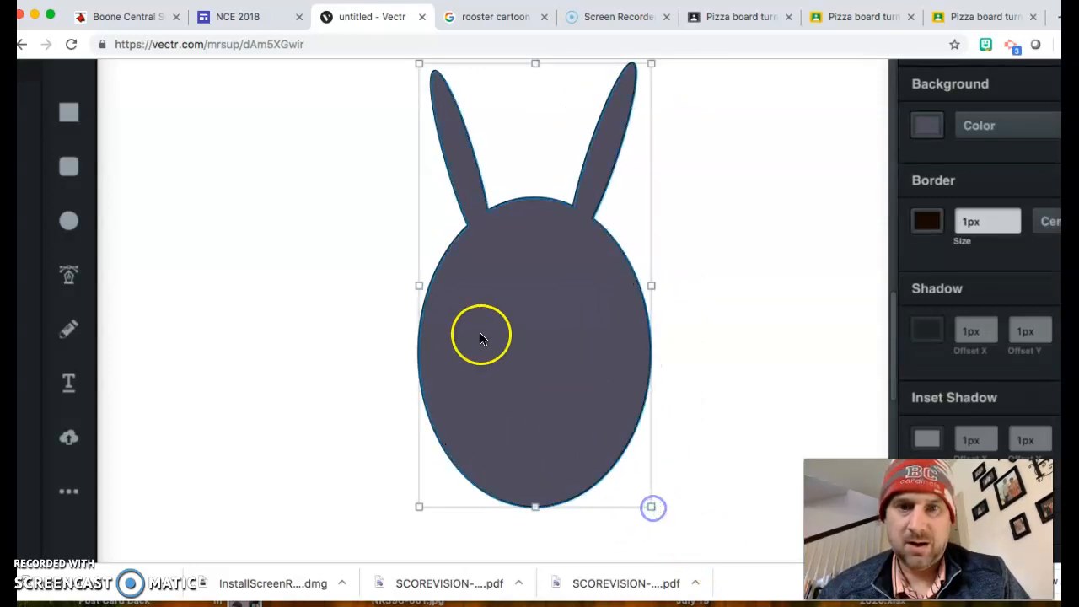
Step: Draw a narrow #f579df pink ellipse and tilt it inside the bunny's left ear
{"action": "left_click", "coordinate": [267, 268]}
{"action": "left_click", "coordinate": [69, 220]}
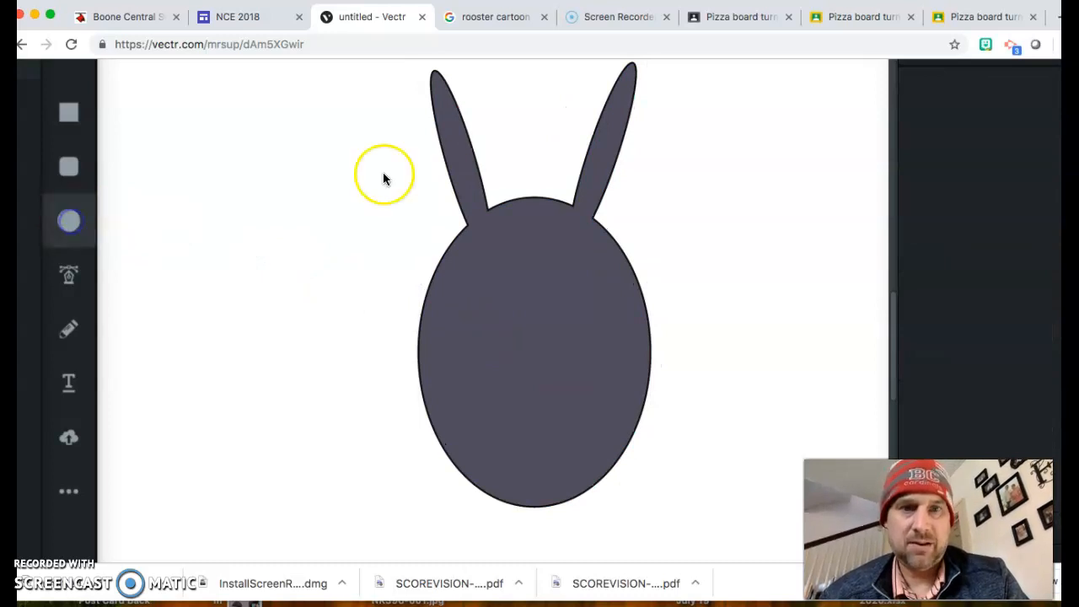
{"action": "left_click_drag", "start_coordinate": [347, 157], "coordinate": [355, 231]}
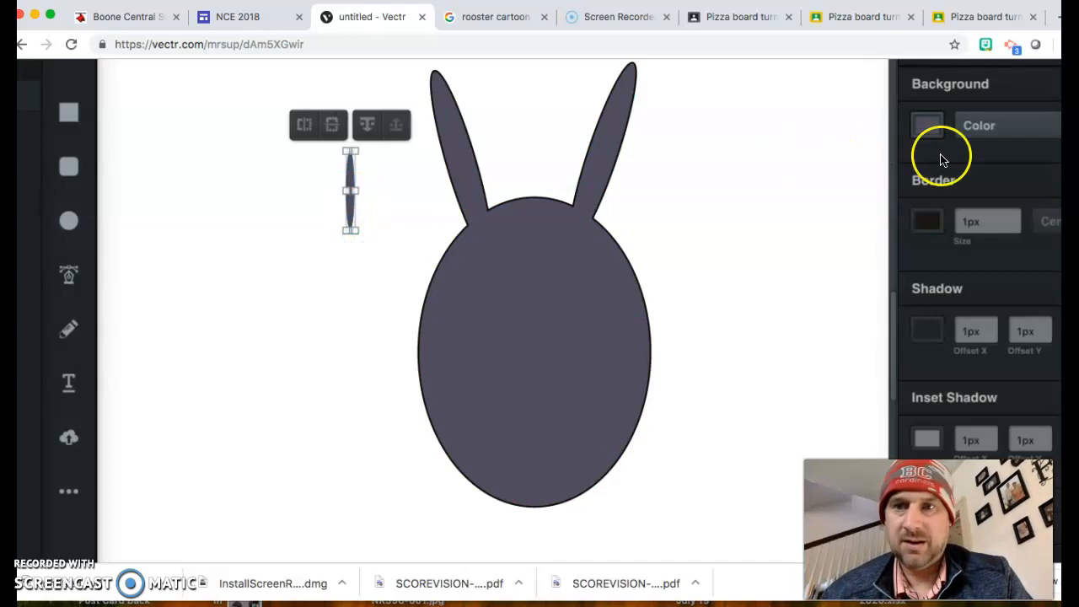
{"action": "left_click", "coordinate": [927, 125]}
{"action": "left_click_drag", "start_coordinate": [878, 187], "coordinate": [813, 144]}
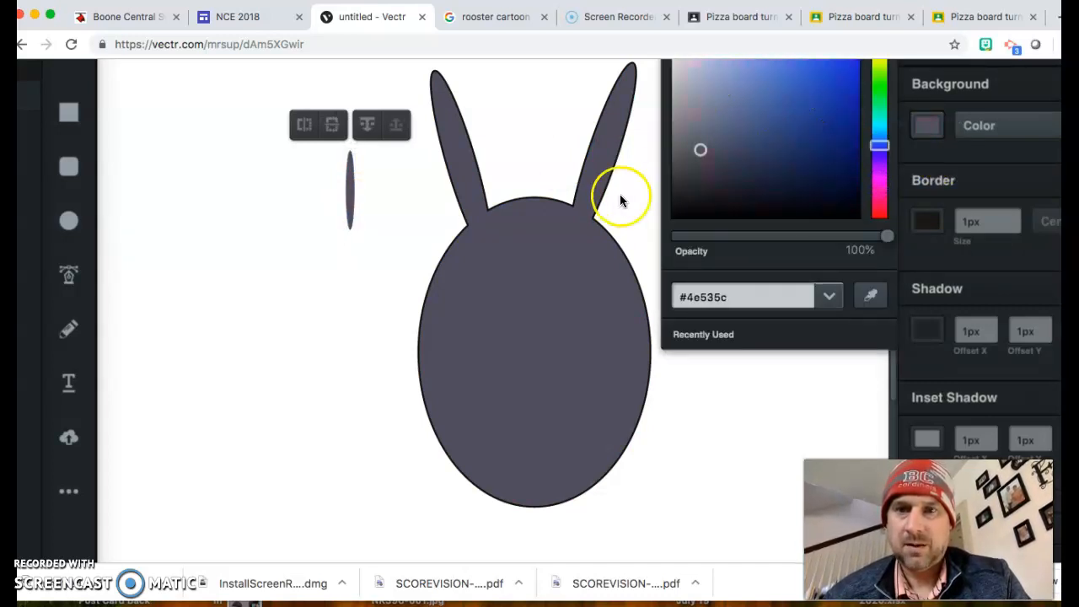
{"action": "scroll", "coordinate": [621, 195], "scroll_direction": "up", "scroll_amount": 1}
{"action": "left_click_drag", "start_coordinate": [882, 200], "coordinate": [879, 244]}
{"action": "left_click", "coordinate": [767, 89]}
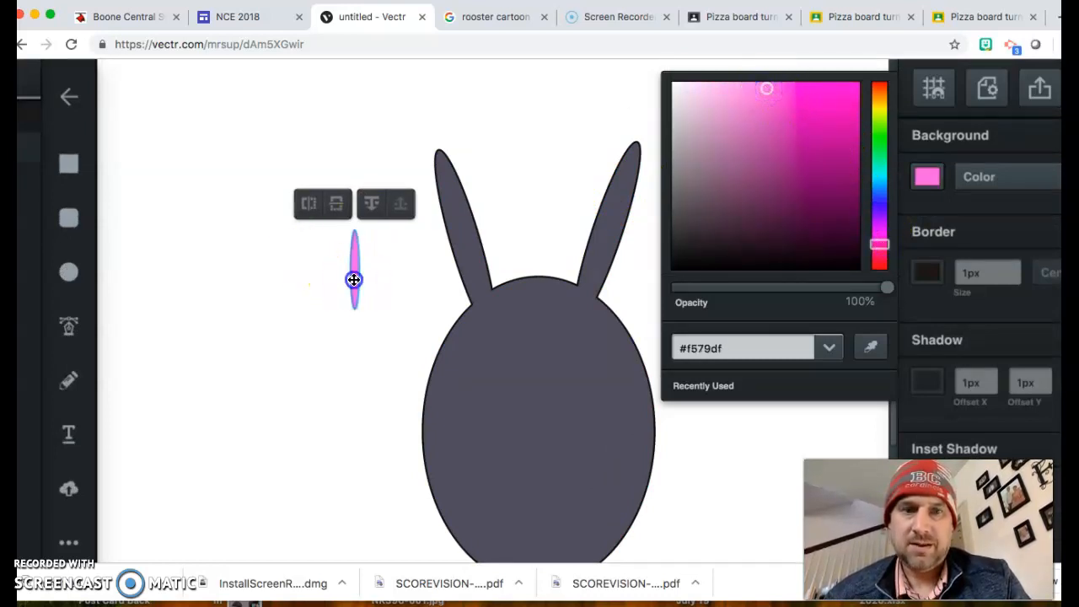
{"action": "left_click_drag", "start_coordinate": [354, 280], "coordinate": [470, 242]}
{"action": "left_click_drag", "start_coordinate": [477, 181], "coordinate": [469, 189]}
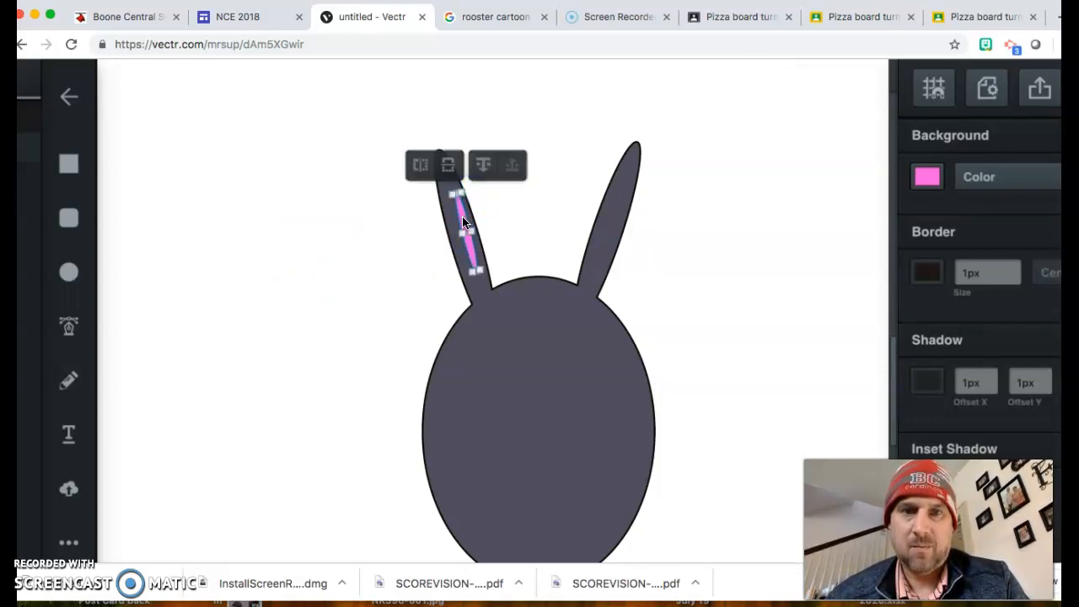
Step: Duplicate the left ear's pink ellipse, then move and rotate the copy into the right ear
{"action": "left_click", "coordinate": [462, 222]}
{"action": "left_click", "coordinate": [459, 218]}
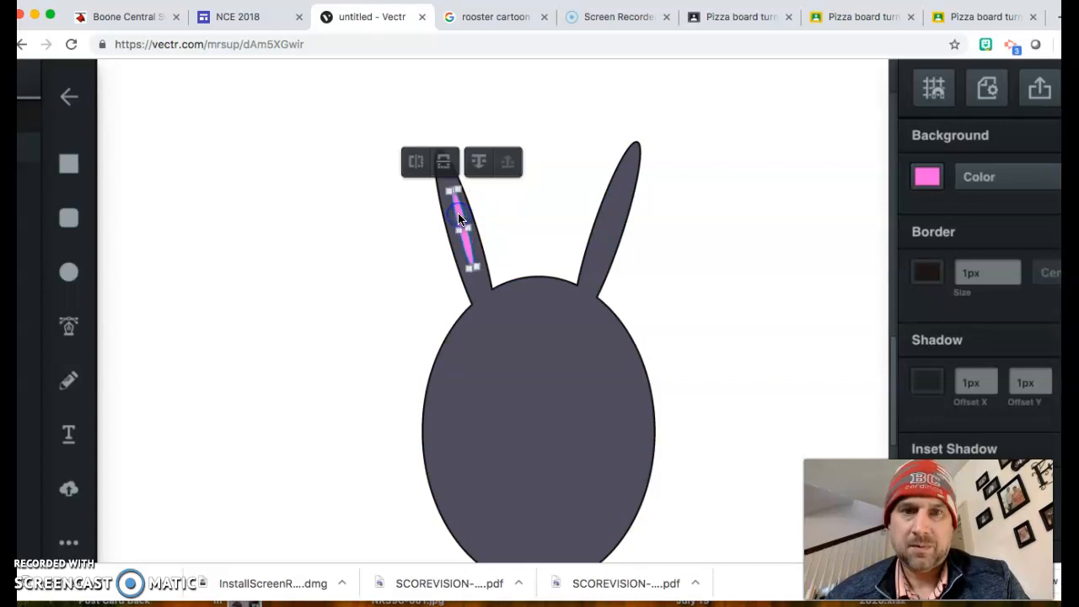
{"action": "key", "text": "super+v"}
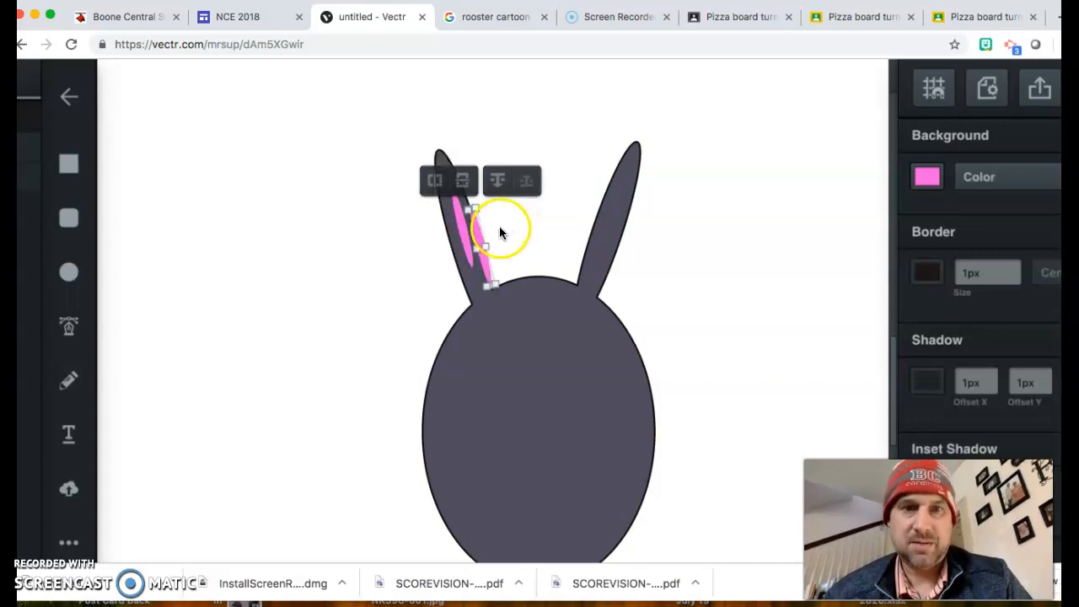
{"action": "left_click_drag", "start_coordinate": [480, 238], "coordinate": [600, 207]}
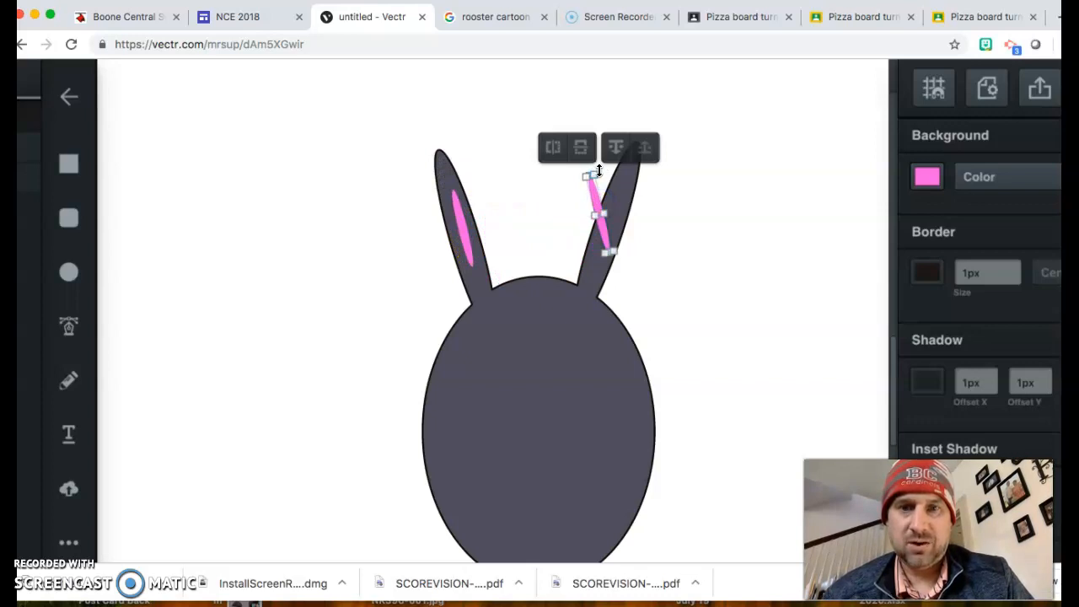
{"action": "left_click_drag", "start_coordinate": [600, 169], "coordinate": [624, 170]}
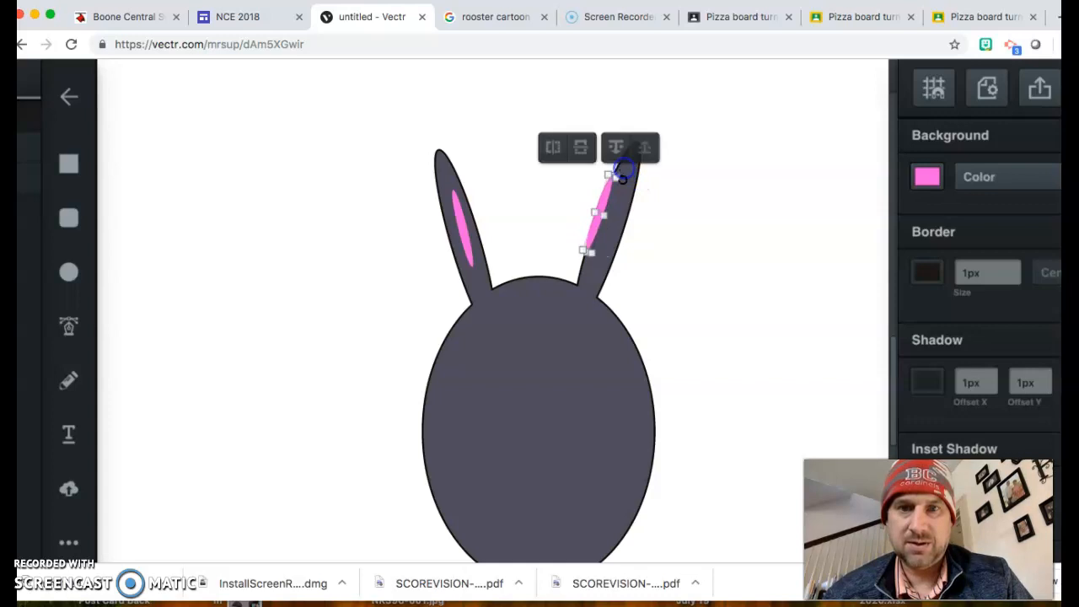
{"action": "left_click_drag", "start_coordinate": [602, 206], "coordinate": [613, 212]}
Step: Stretch the right-ear pink ellipse downward and the left-ear one upward to fill the ears
{"action": "scroll", "coordinate": [707, 281], "scroll_direction": "down", "scroll_amount": 1}
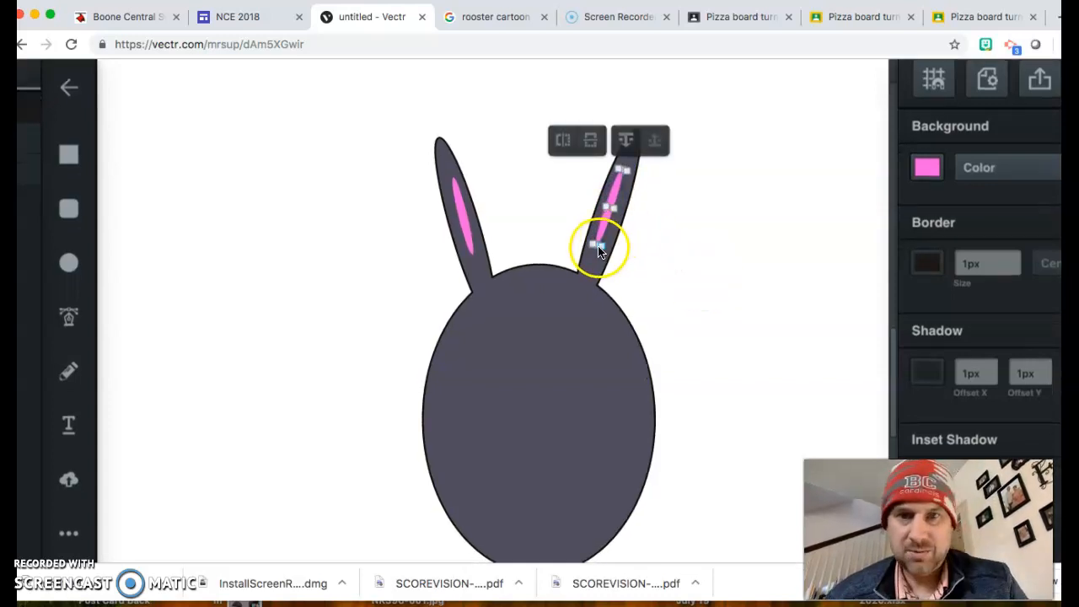
{"action": "left_click_drag", "start_coordinate": [597, 246], "coordinate": [594, 253]}
{"action": "left_click", "coordinate": [462, 217]}
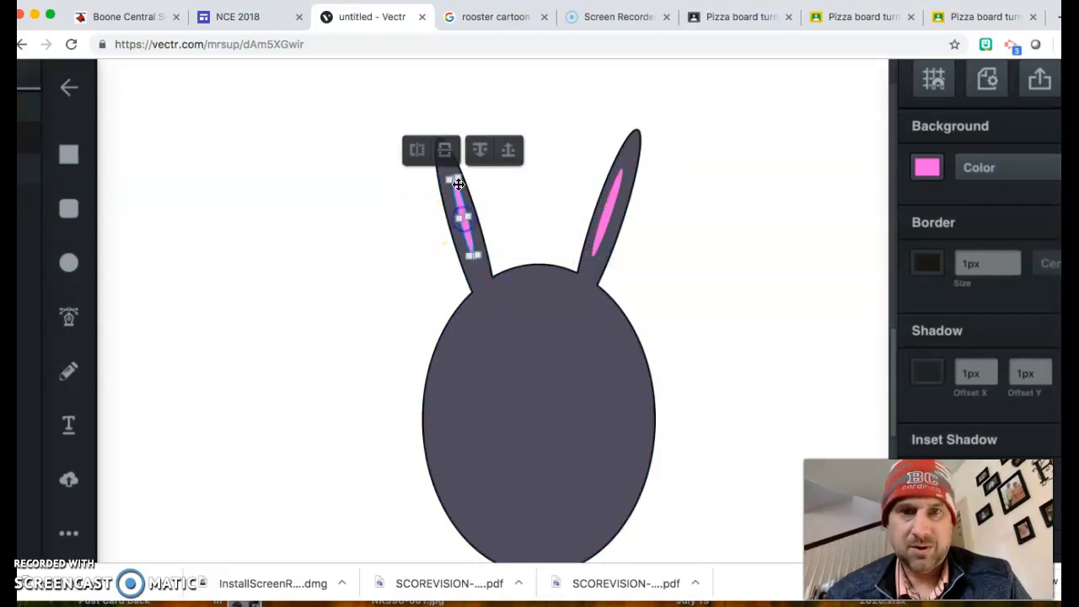
{"action": "left_click_drag", "start_coordinate": [451, 181], "coordinate": [447, 177]}
{"action": "left_click", "coordinate": [477, 265]}
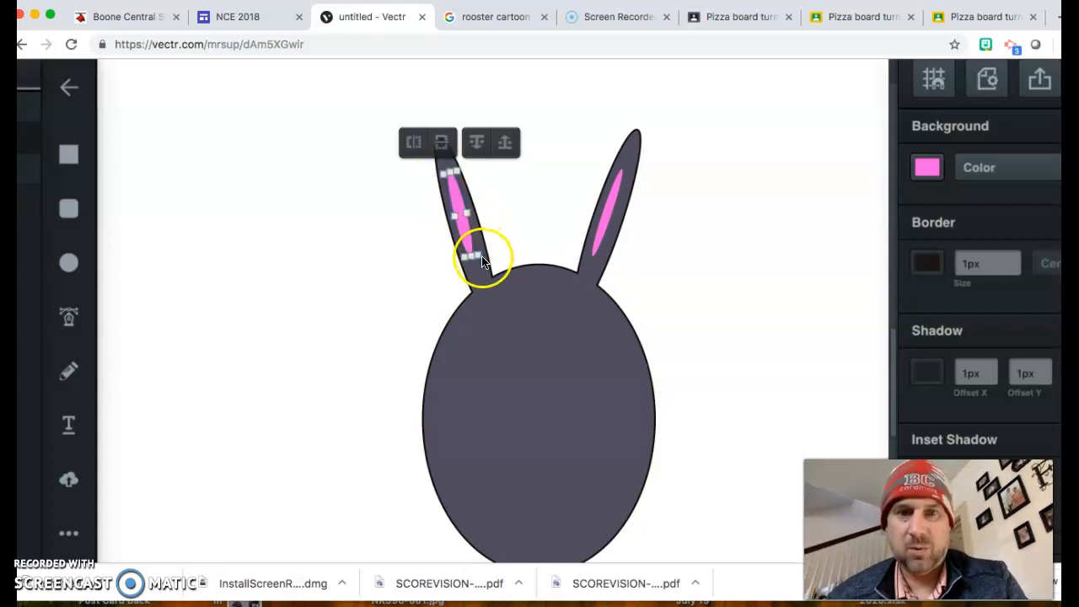
{"action": "left_click", "coordinate": [612, 220]}
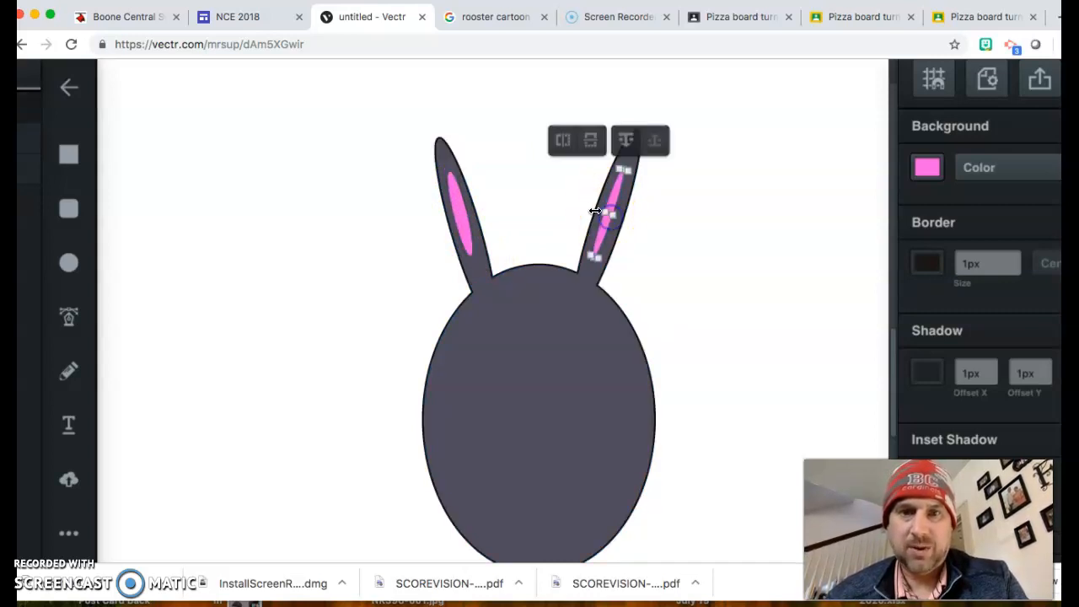
{"action": "scroll", "coordinate": [579, 292], "scroll_direction": "down", "scroll_amount": 1}
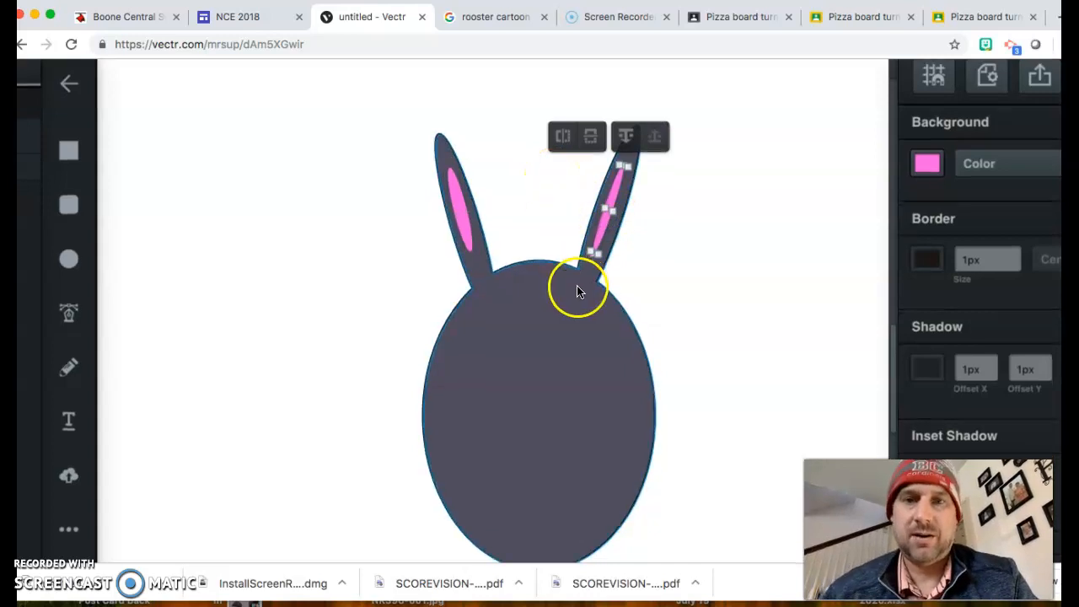
{"action": "scroll", "coordinate": [578, 292], "scroll_direction": "down", "scroll_amount": 3}
{"action": "scroll", "coordinate": [578, 292], "scroll_direction": "down", "scroll_amount": 2}
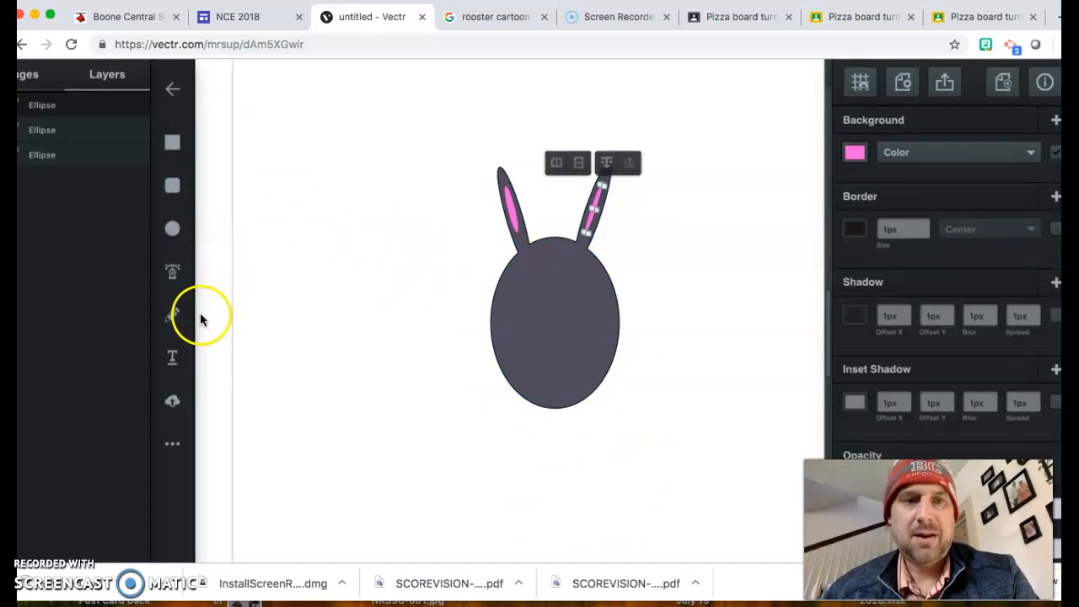
Step: Draw a closed Pen path of several curved anchors, shaped like a limb, left of the head
{"action": "left_click", "coordinate": [172, 270]}
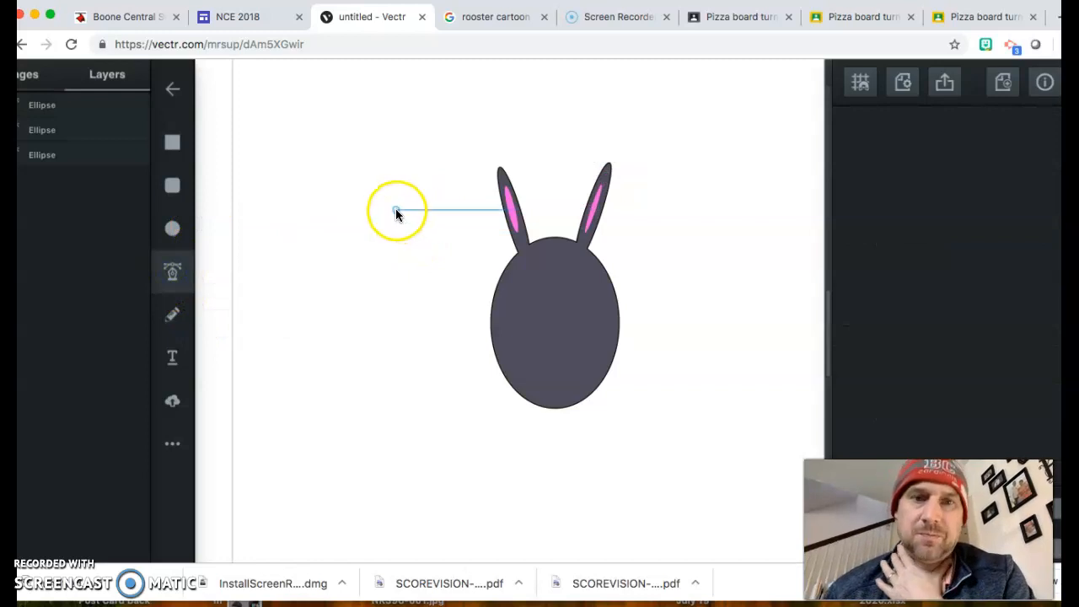
{"action": "left_click", "coordinate": [401, 216]}
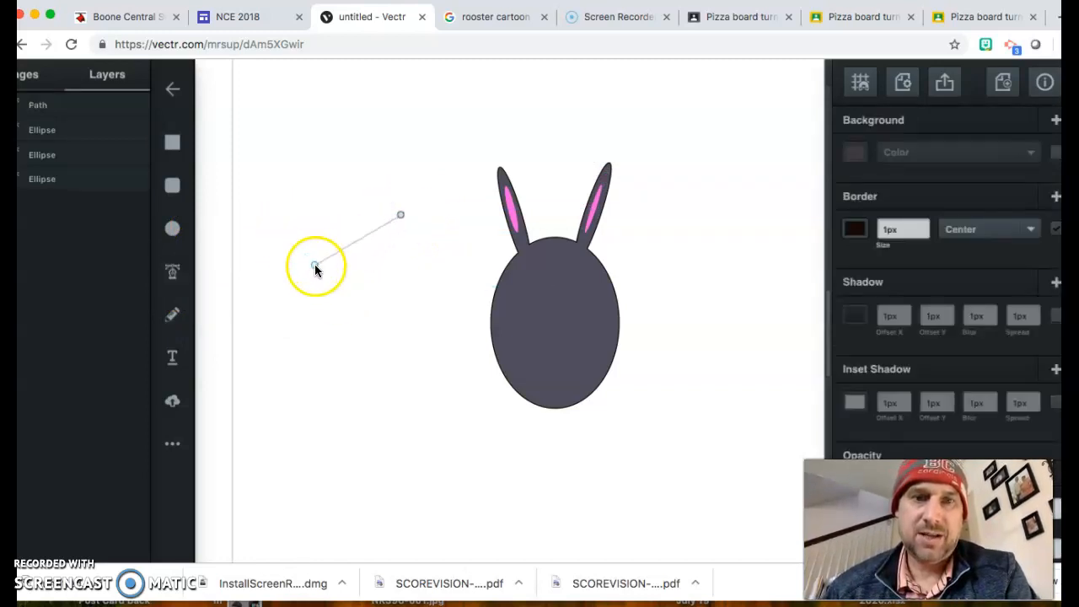
{"action": "left_click_drag", "start_coordinate": [304, 261], "coordinate": [297, 369]}
{"action": "key", "text": "super+z"}
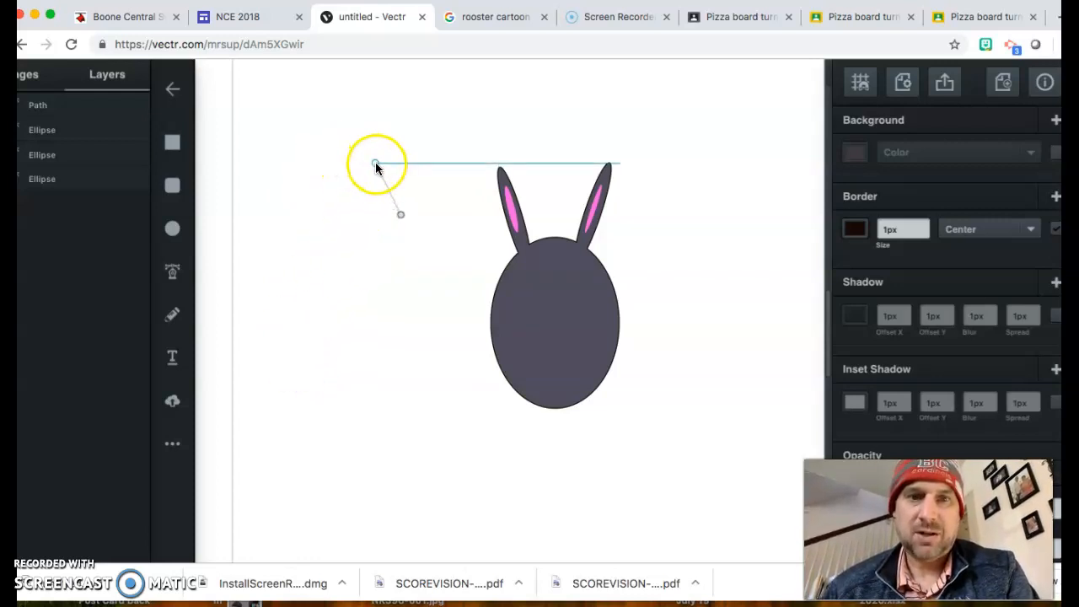
{"action": "left_click_drag", "start_coordinate": [373, 159], "coordinate": [363, 199]}
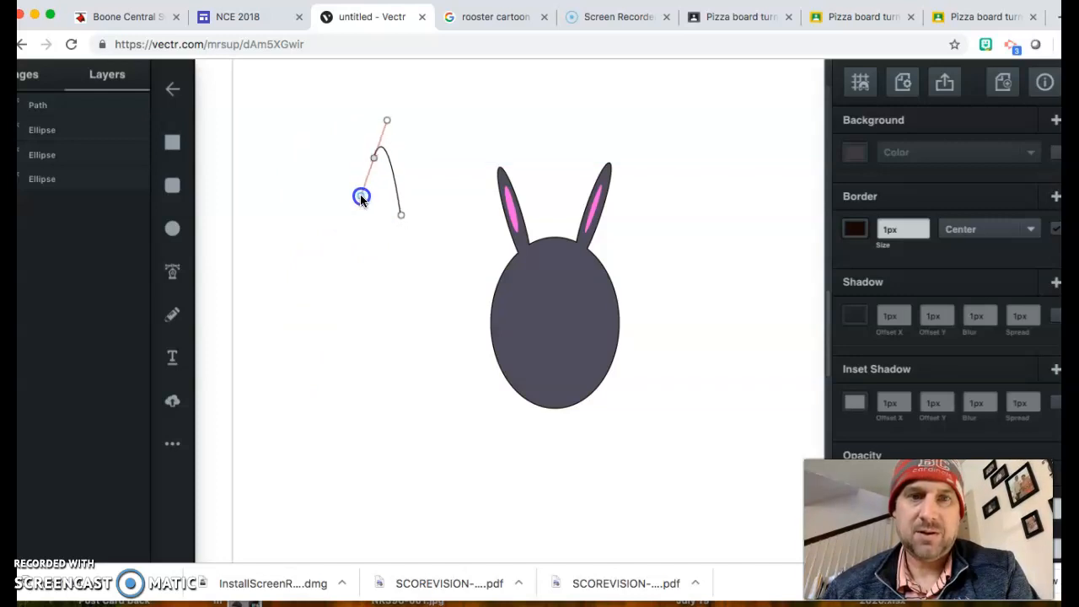
{"action": "left_click_drag", "start_coordinate": [344, 204], "coordinate": [343, 204]}
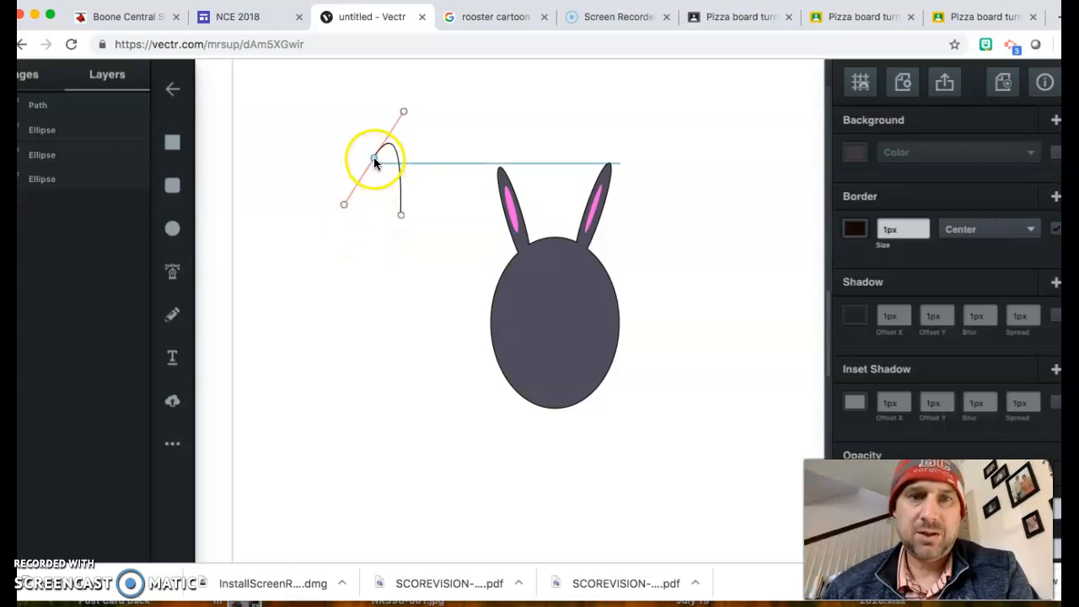
{"action": "left_click_drag", "start_coordinate": [374, 158], "coordinate": [338, 233]}
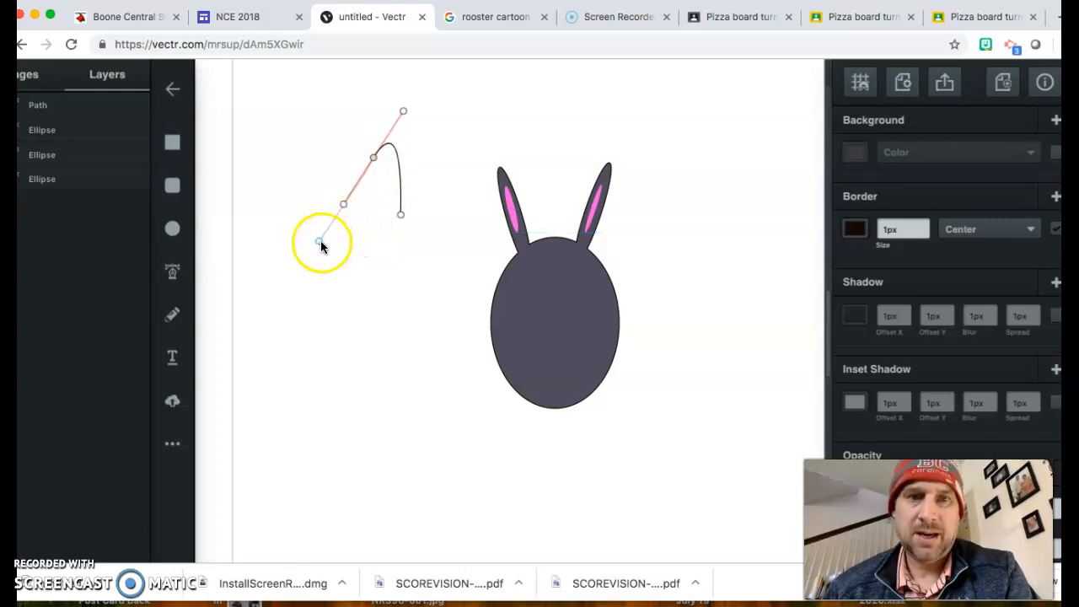
{"action": "left_click_drag", "start_coordinate": [324, 247], "coordinate": [324, 288]}
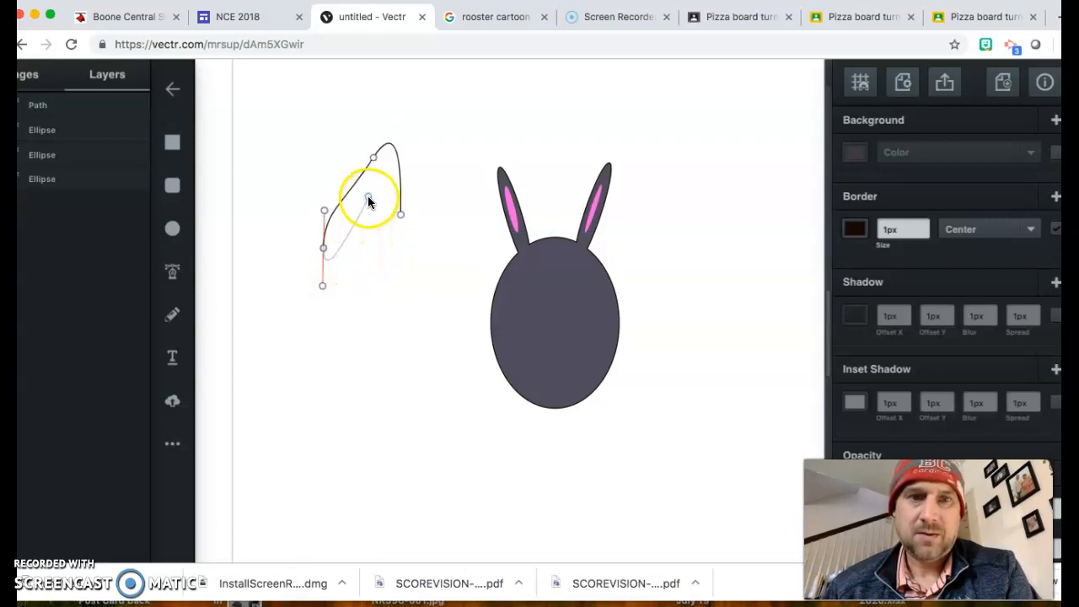
{"action": "left_click", "coordinate": [372, 187]}
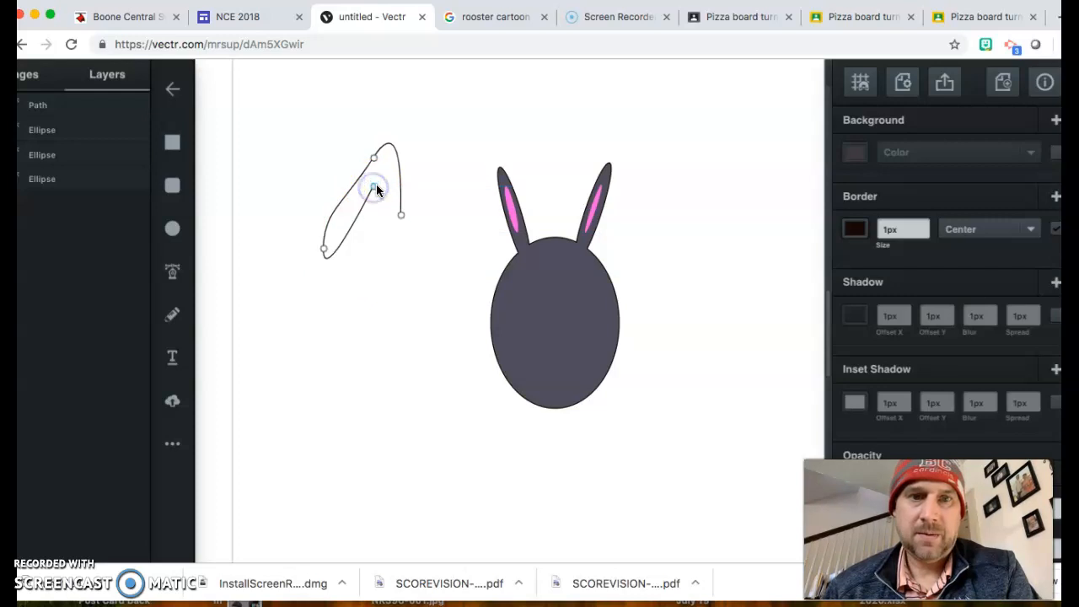
{"action": "left_click", "coordinate": [377, 223]}
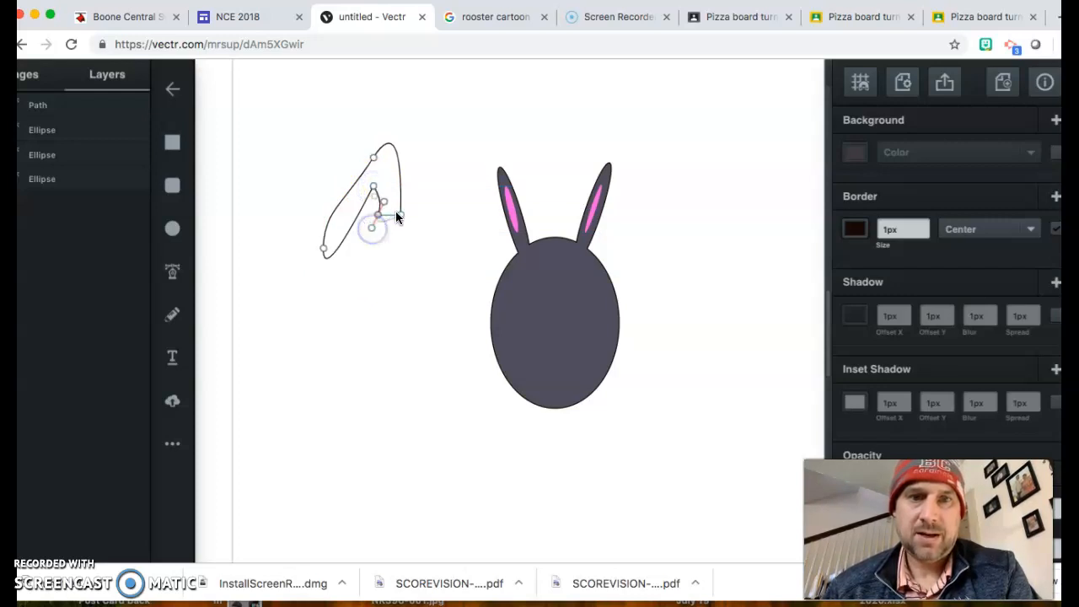
{"action": "left_click", "coordinate": [398, 215]}
{"action": "left_click_drag", "start_coordinate": [386, 157], "coordinate": [361, 164]}
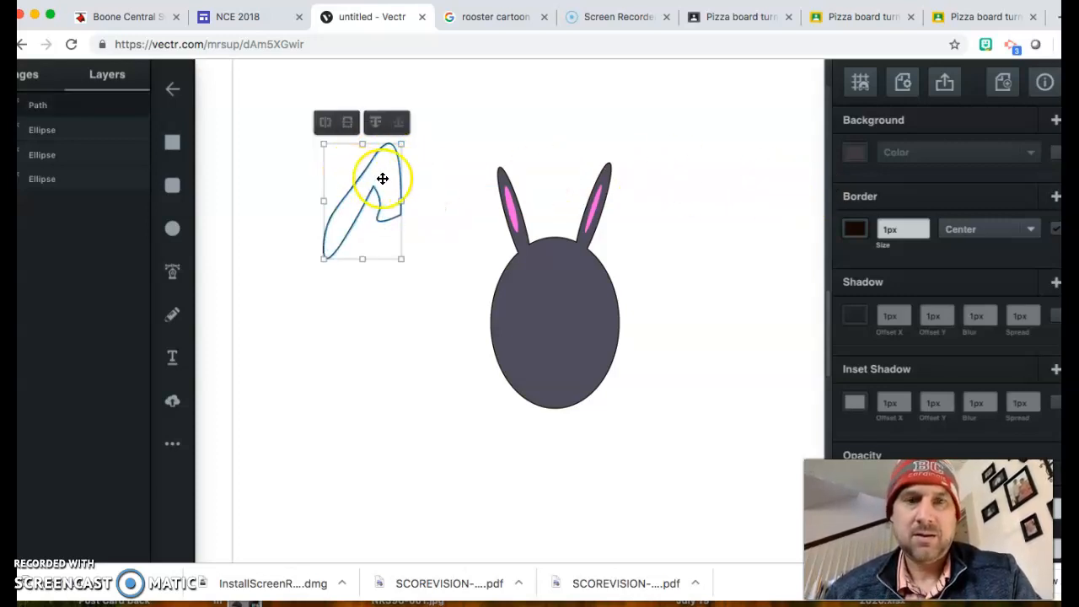
Step: Eyedrop the head's grey-purple into the new shape and drag it against the head's lower-left side
{"action": "left_click", "coordinate": [859, 153]}
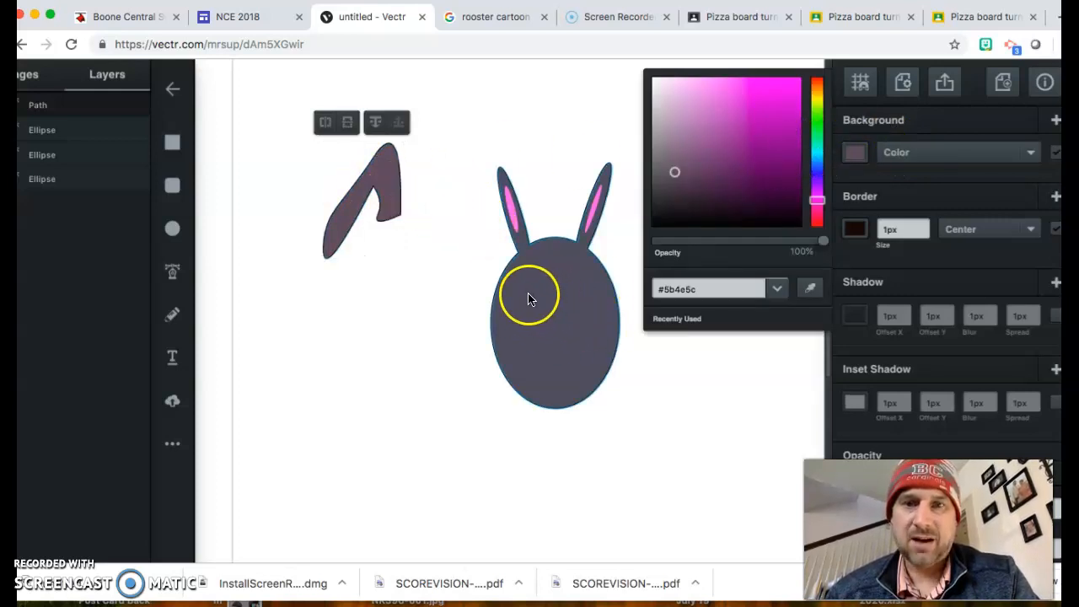
{"action": "left_click", "coordinate": [807, 292]}
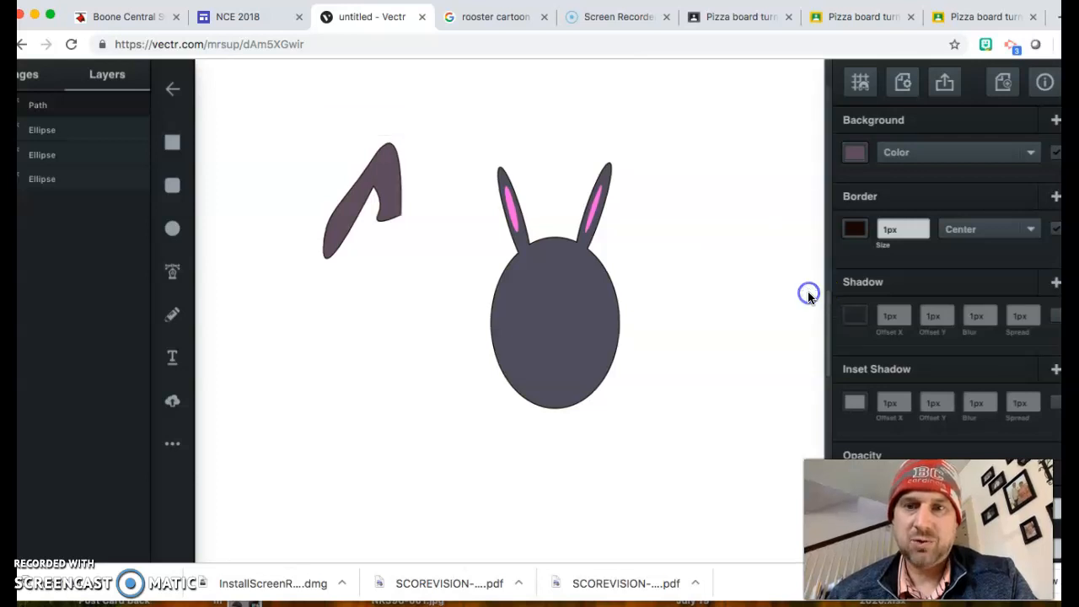
{"action": "left_click", "coordinate": [568, 316]}
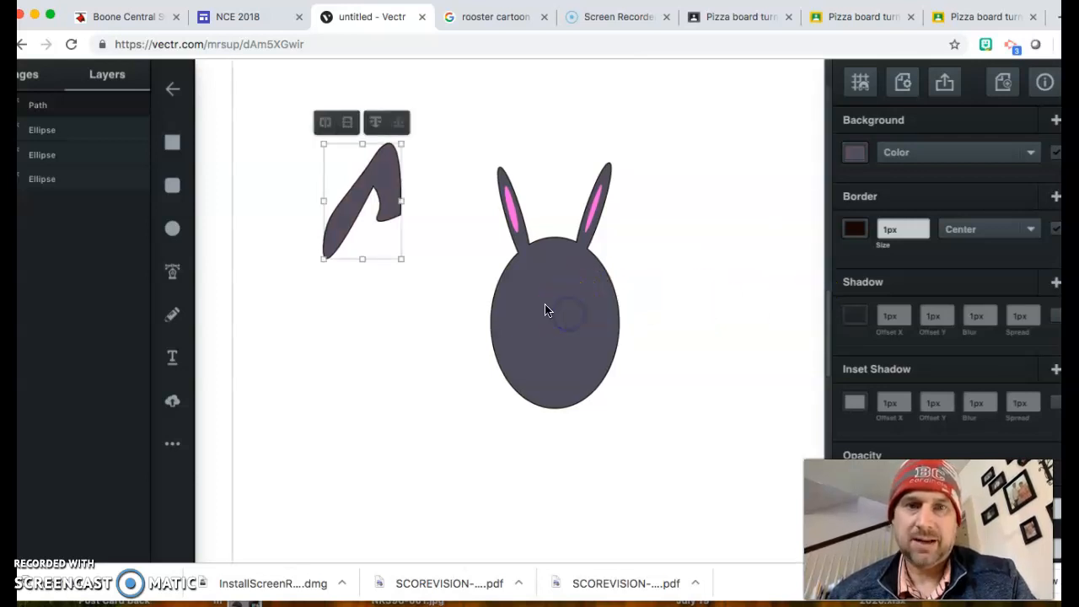
{"action": "left_click", "coordinate": [365, 187]}
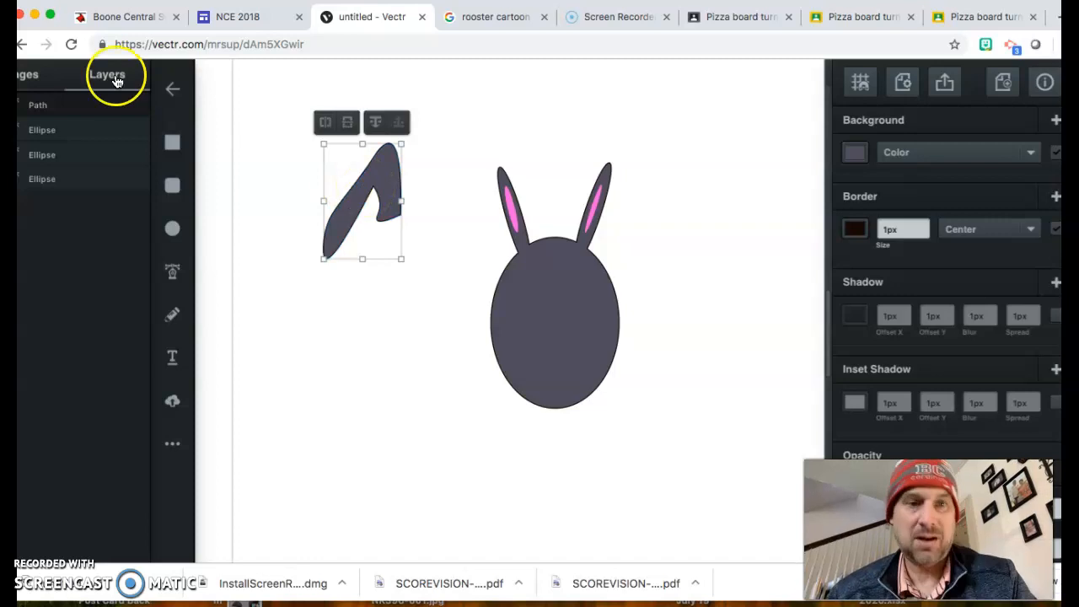
{"action": "left_click", "coordinate": [399, 189]}
{"action": "left_click_drag", "start_coordinate": [400, 189], "coordinate": [685, 402]}
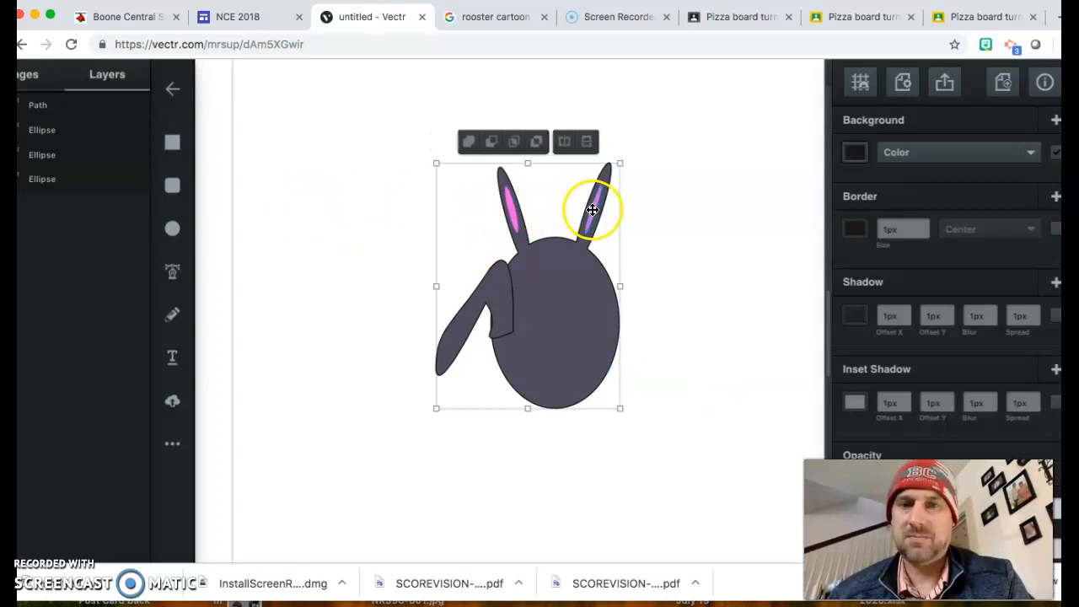
Step: Delete the curved limb shape from the canvas
{"action": "left_click", "coordinate": [333, 207]}
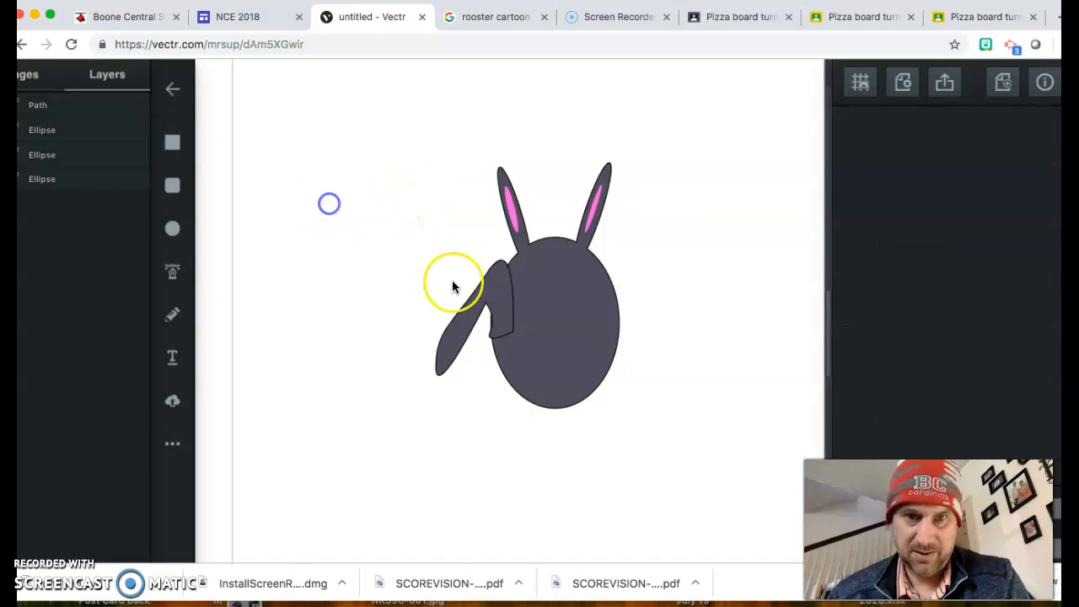
{"action": "left_click_drag", "start_coordinate": [473, 307], "coordinate": [322, 213]}
{"action": "key", "text": "Delete"}
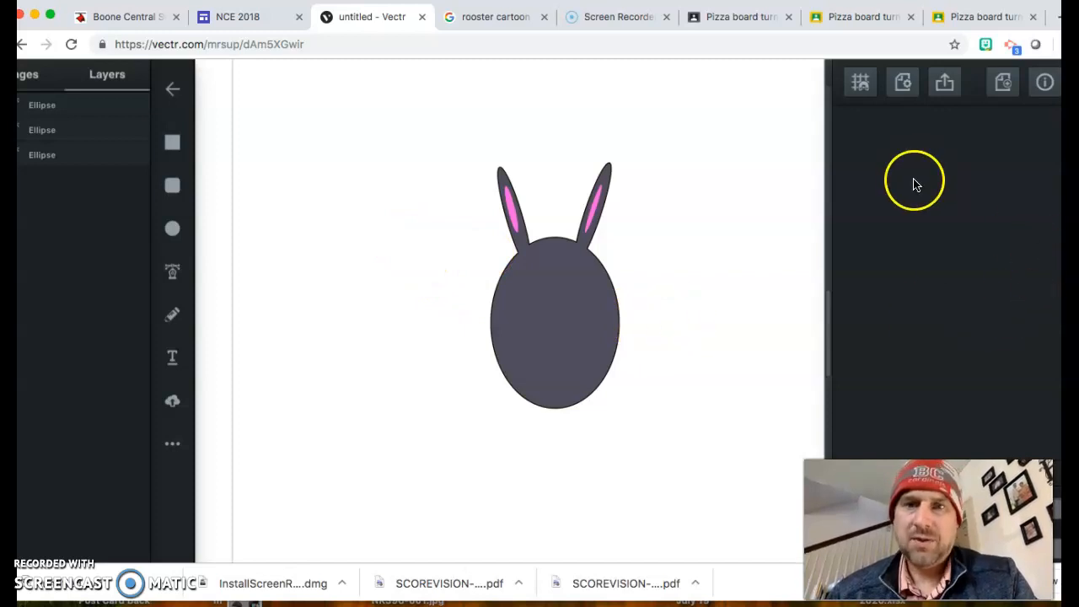
Step: Upload the red cardinal BooneLogo PNG from the Desktop
{"action": "left_click", "coordinate": [172, 403]}
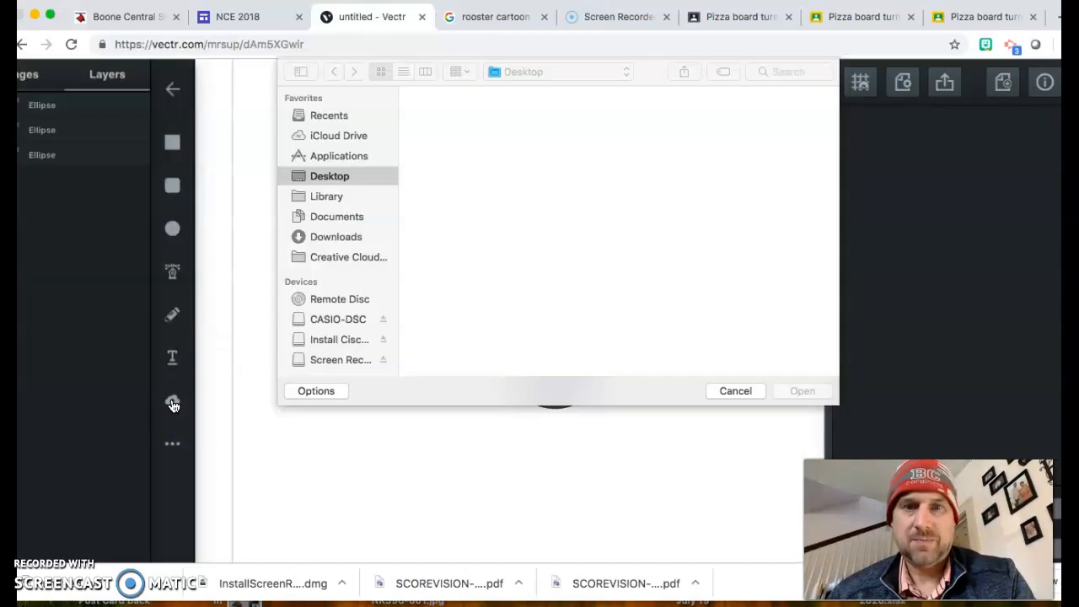
{"action": "scroll", "coordinate": [738, 253], "scroll_direction": "down", "scroll_amount": 5}
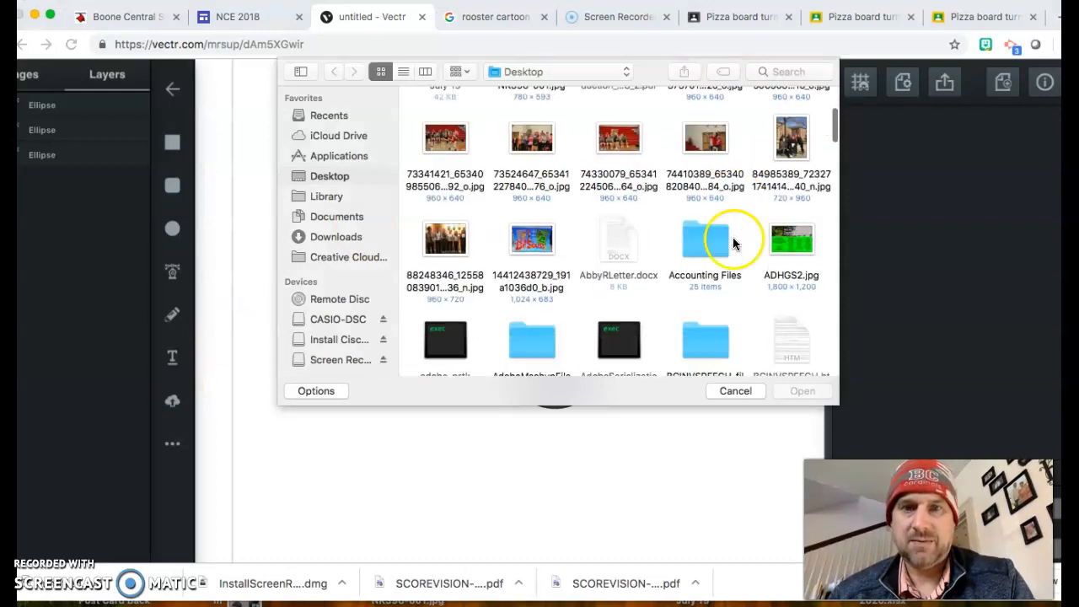
{"action": "scroll", "coordinate": [747, 284], "scroll_direction": "down", "scroll_amount": 5}
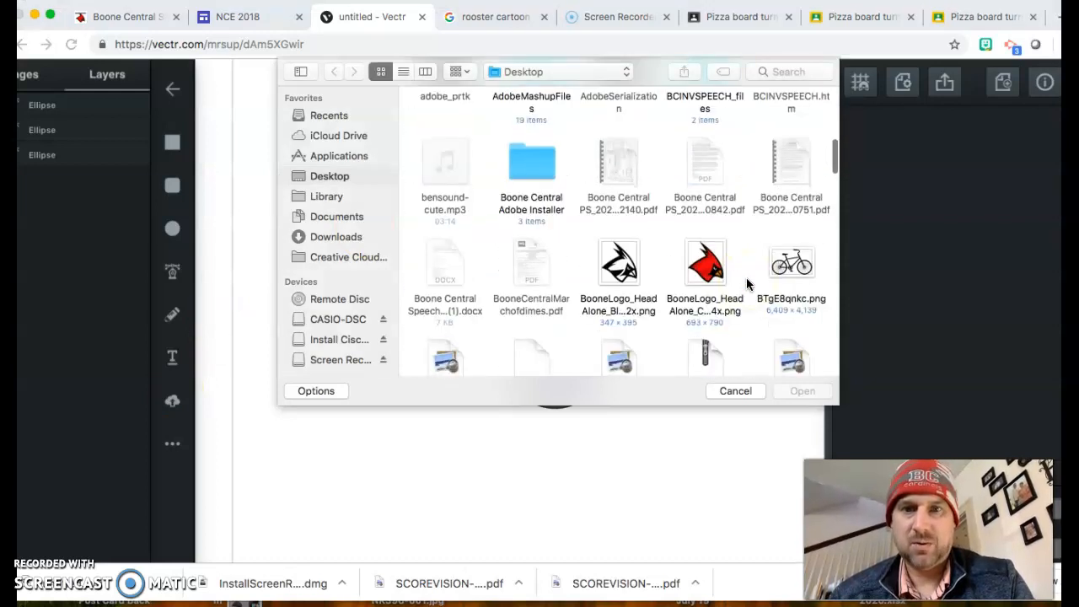
{"action": "left_click", "coordinate": [706, 268]}
{"action": "left_click", "coordinate": [805, 392]}
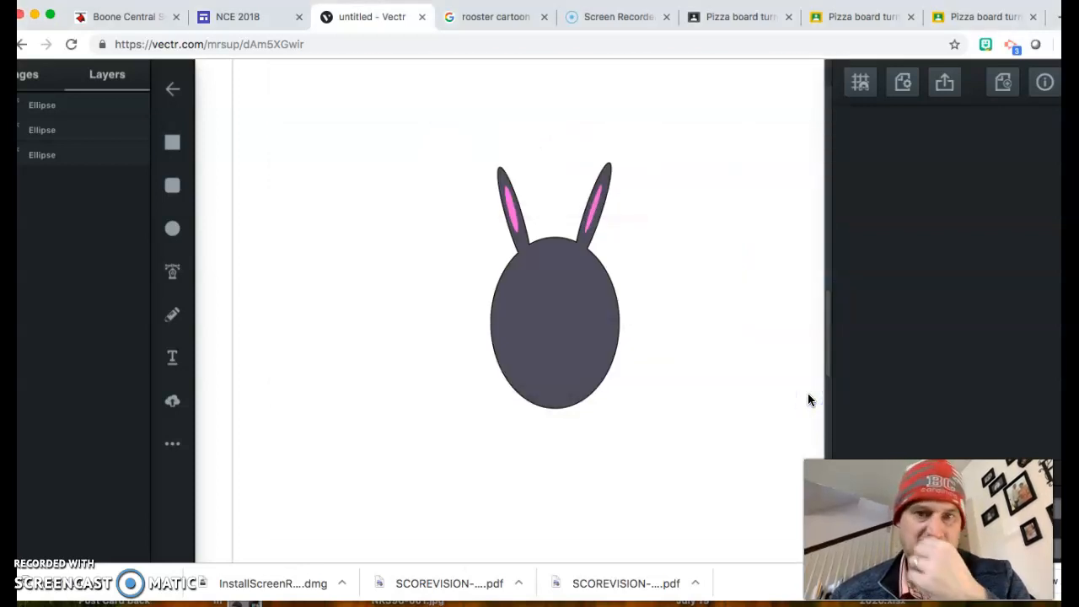
Step: Zoom out, enlarge the cardinal image and move it down-left of the bunny's head
{"action": "left_click", "coordinate": [615, 354]}
{"action": "key", "text": "super+minus"}
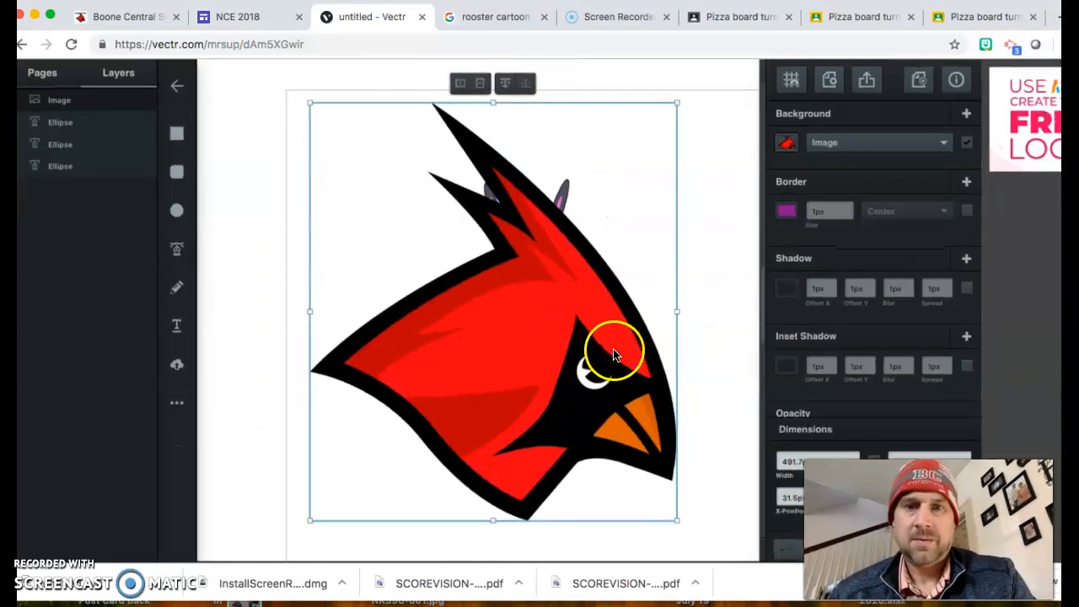
{"action": "key", "text": "super+minus"}
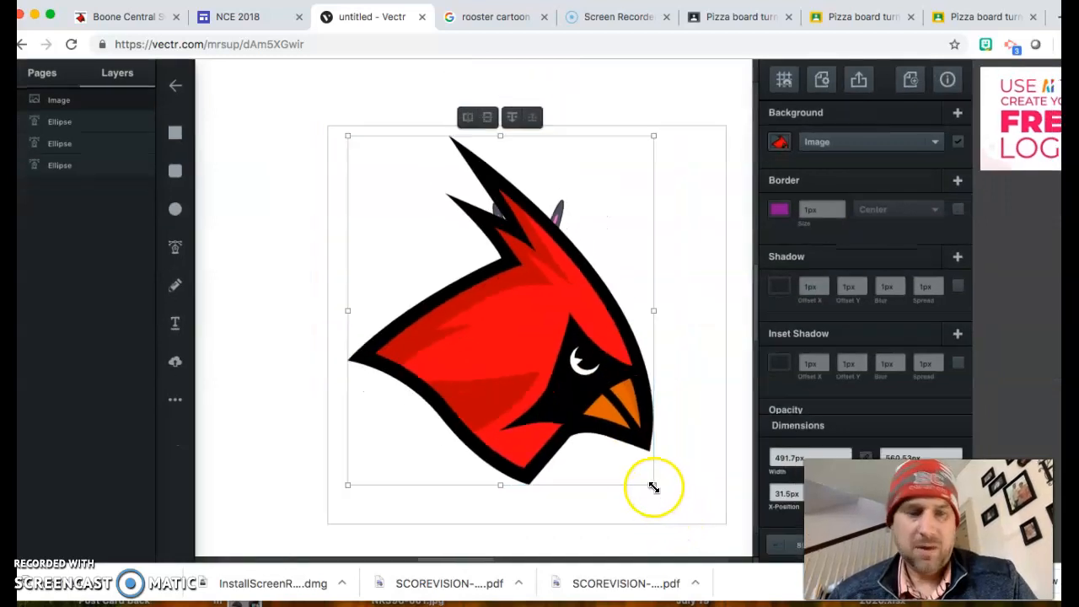
{"action": "left_click_drag", "start_coordinate": [653, 486], "coordinate": [495, 308]}
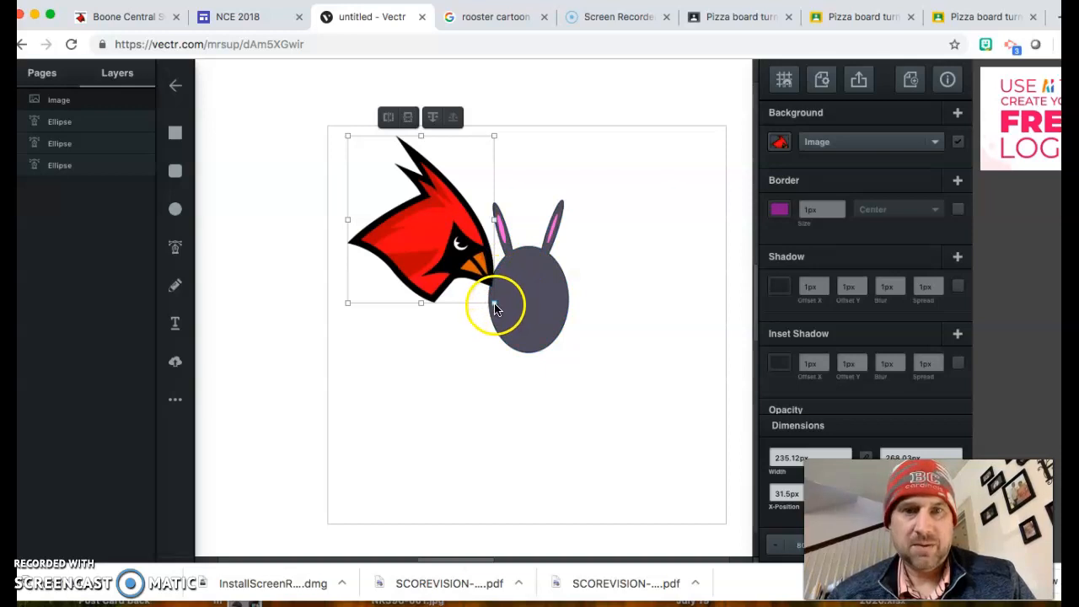
{"action": "left_click_drag", "start_coordinate": [494, 309], "coordinate": [652, 428]}
{"action": "left_click_drag", "start_coordinate": [525, 328], "coordinate": [399, 376]}
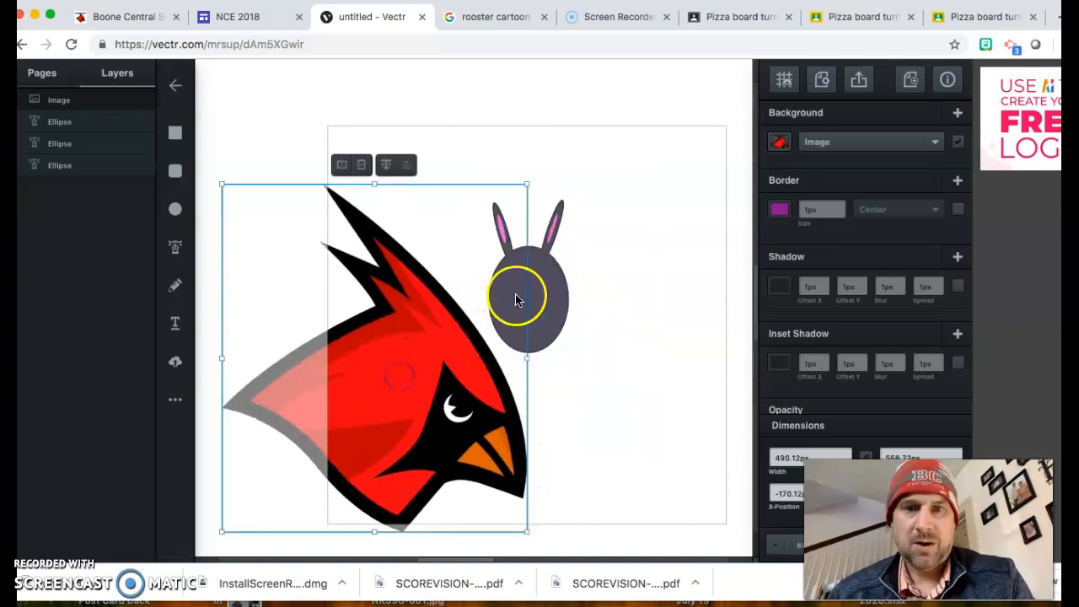
Step: Eyedrop the cardinal's red onto the head, then drag the cardinal image back over the bunny
{"action": "left_click", "coordinate": [548, 302]}
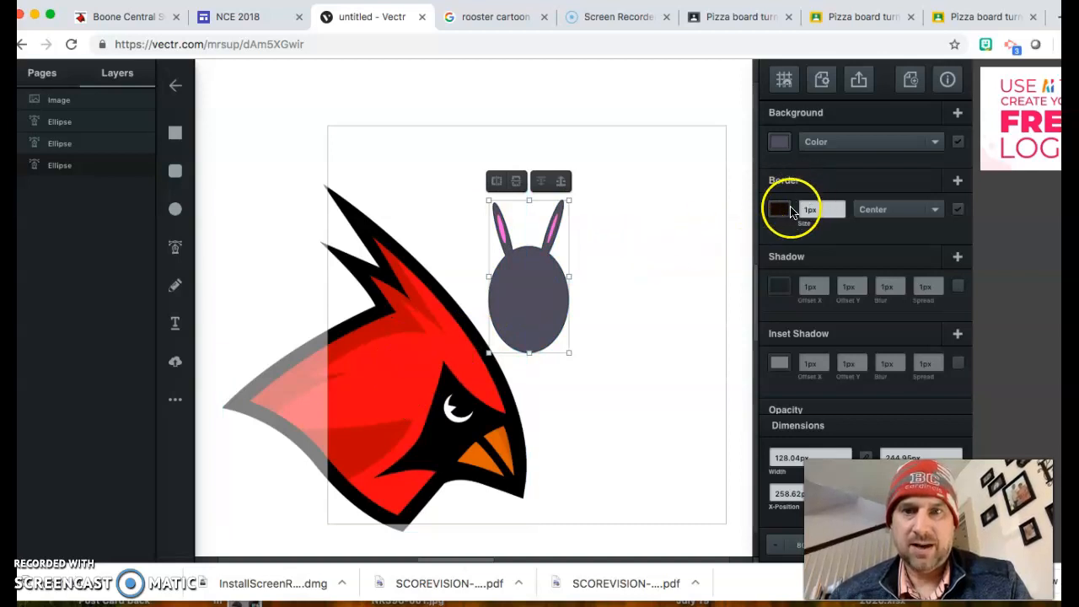
{"action": "left_click", "coordinate": [777, 141]}
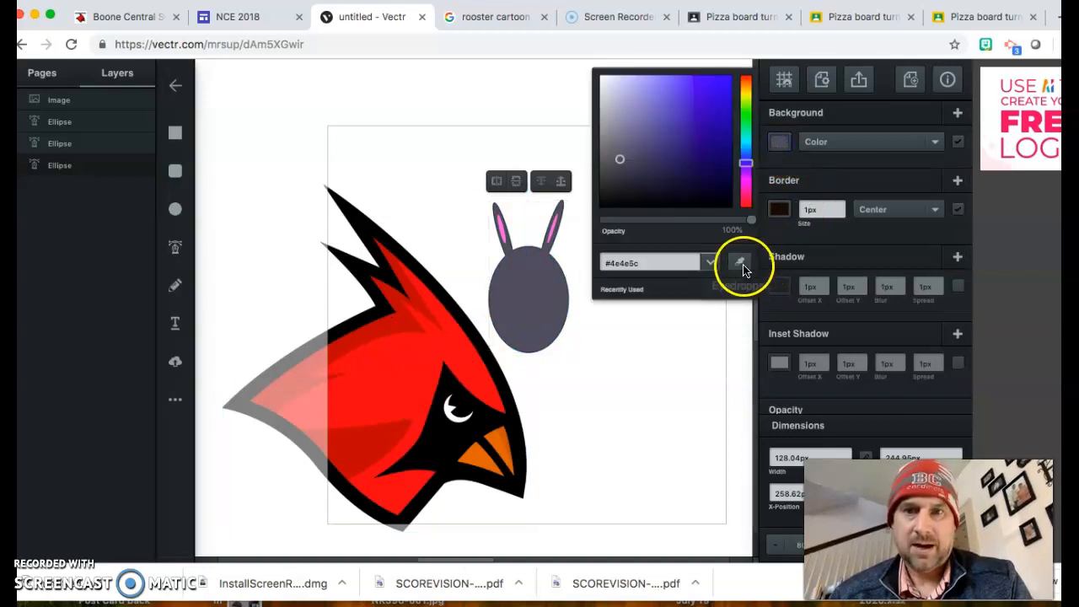
{"action": "left_click", "coordinate": [741, 262]}
{"action": "left_click", "coordinate": [392, 390]}
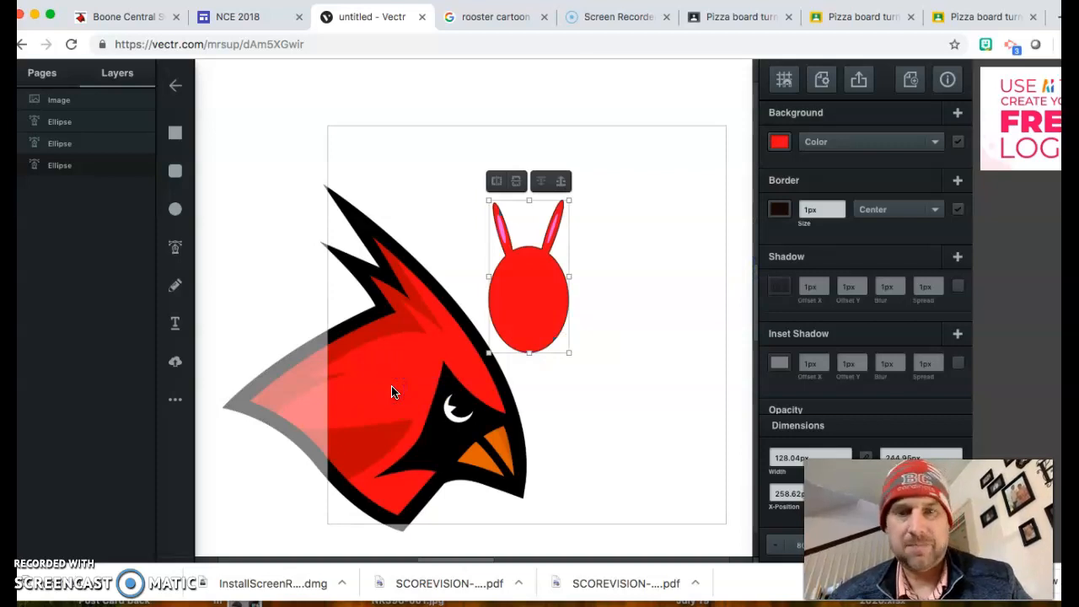
{"action": "left_click", "coordinate": [453, 378]}
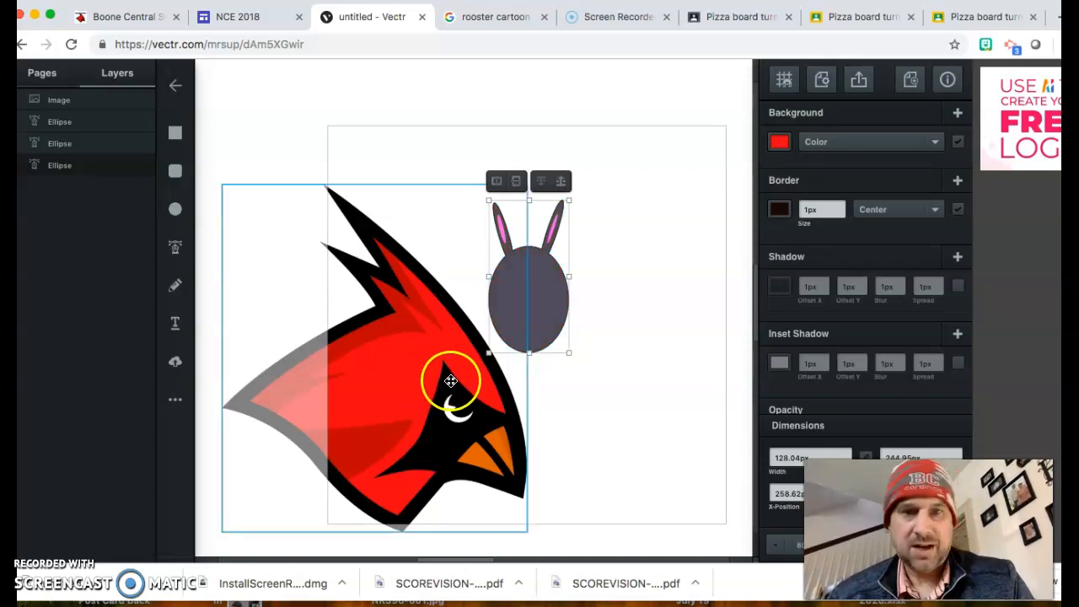
{"action": "left_click_drag", "start_coordinate": [405, 356], "coordinate": [510, 307]}
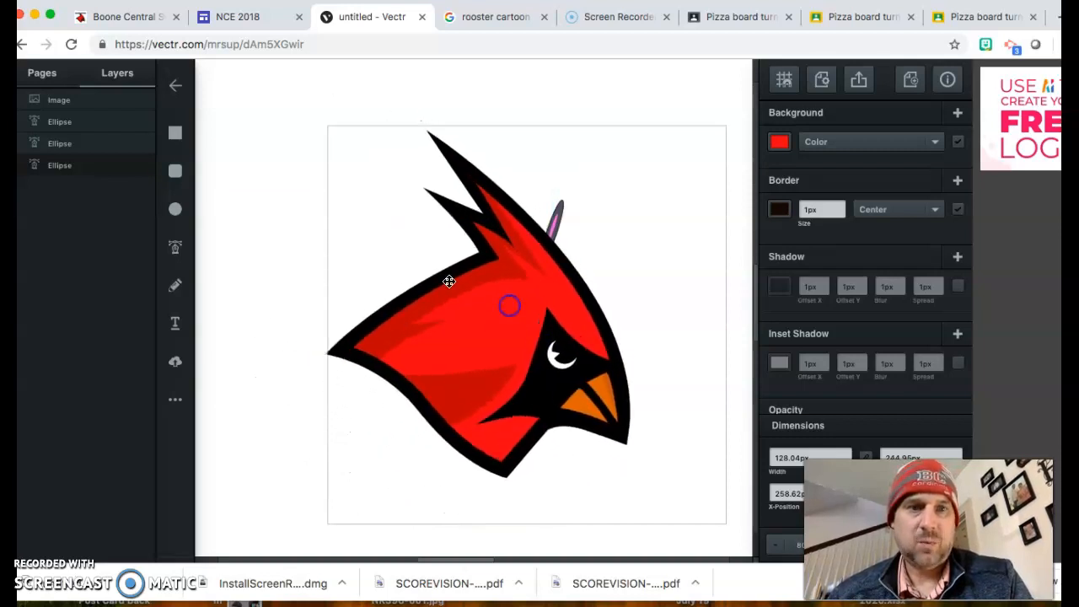
Step: Trace a few Pen points along the cardinal's outline, then undo the unfinished path
{"action": "left_click", "coordinate": [176, 243]}
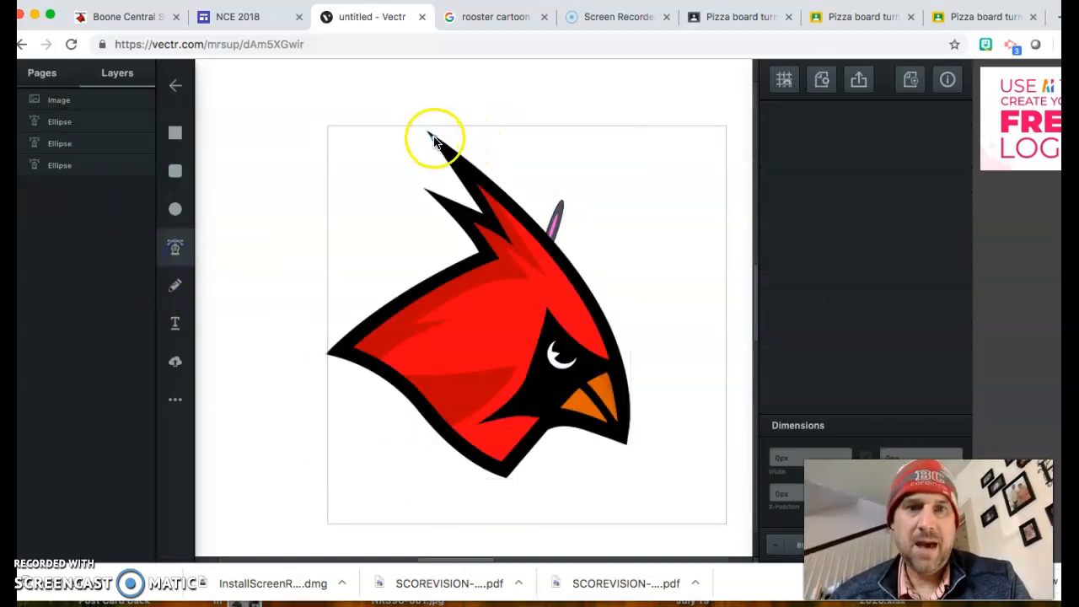
{"action": "scroll", "coordinate": [436, 141], "scroll_direction": "up", "scroll_amount": 1}
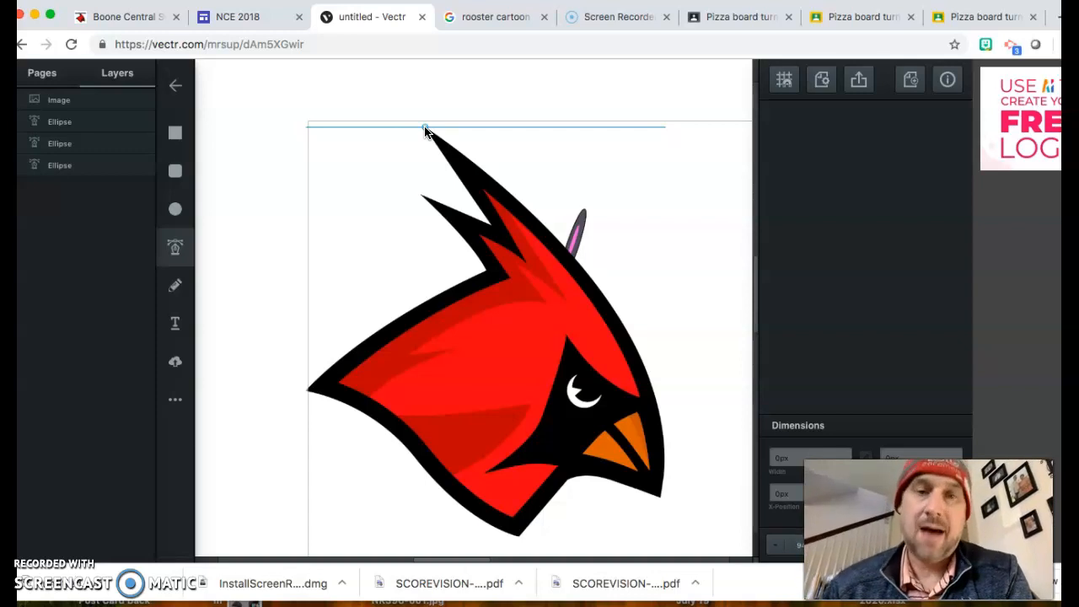
{"action": "left_click", "coordinate": [424, 127]}
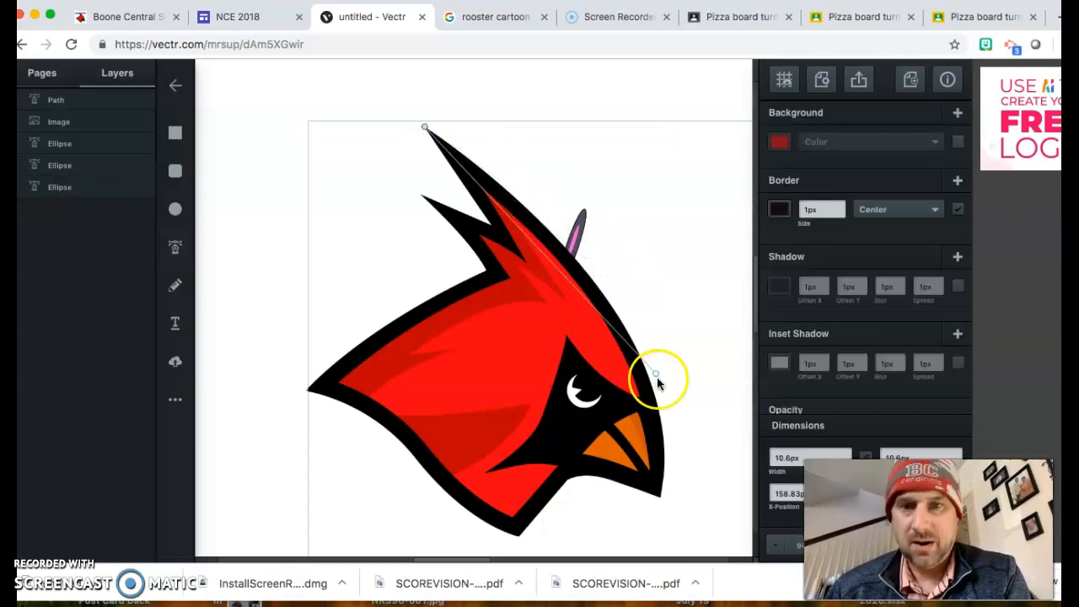
{"action": "left_click", "coordinate": [620, 323]}
{"action": "left_click_drag", "start_coordinate": [649, 365], "coordinate": [652, 387]}
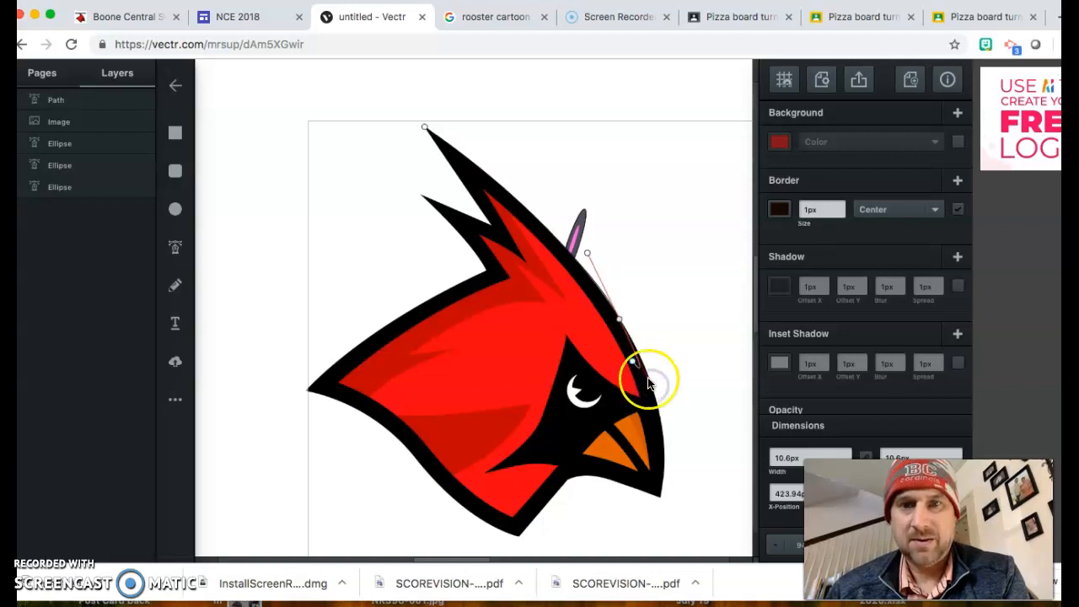
{"action": "left_click_drag", "start_coordinate": [664, 478], "coordinate": [672, 584]}
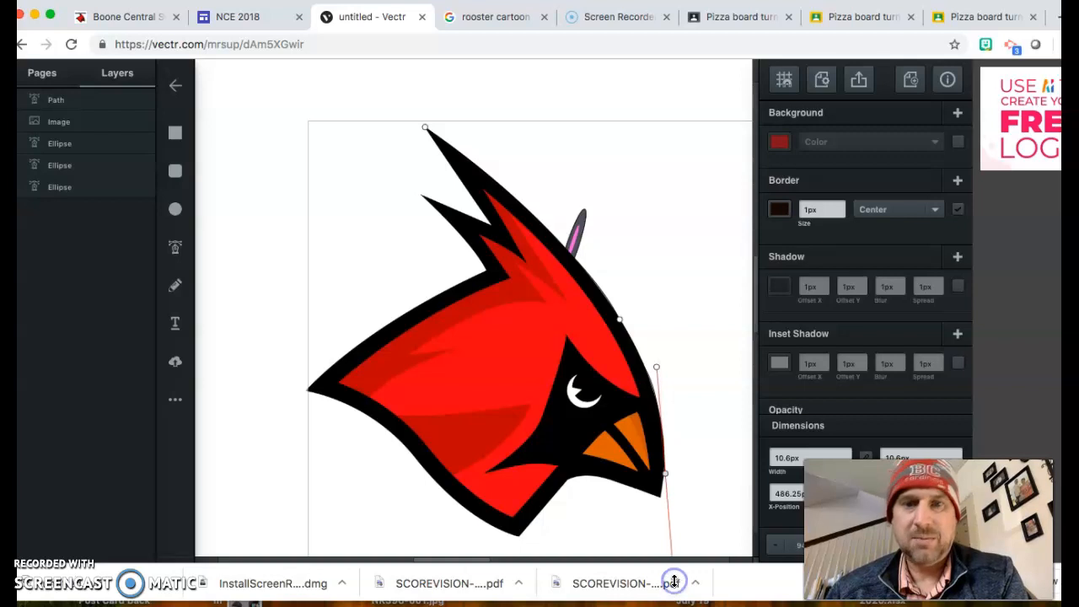
{"action": "left_click", "coordinate": [648, 521]}
{"action": "key", "text": "super+z"}
{"action": "key", "text": "super+z"}
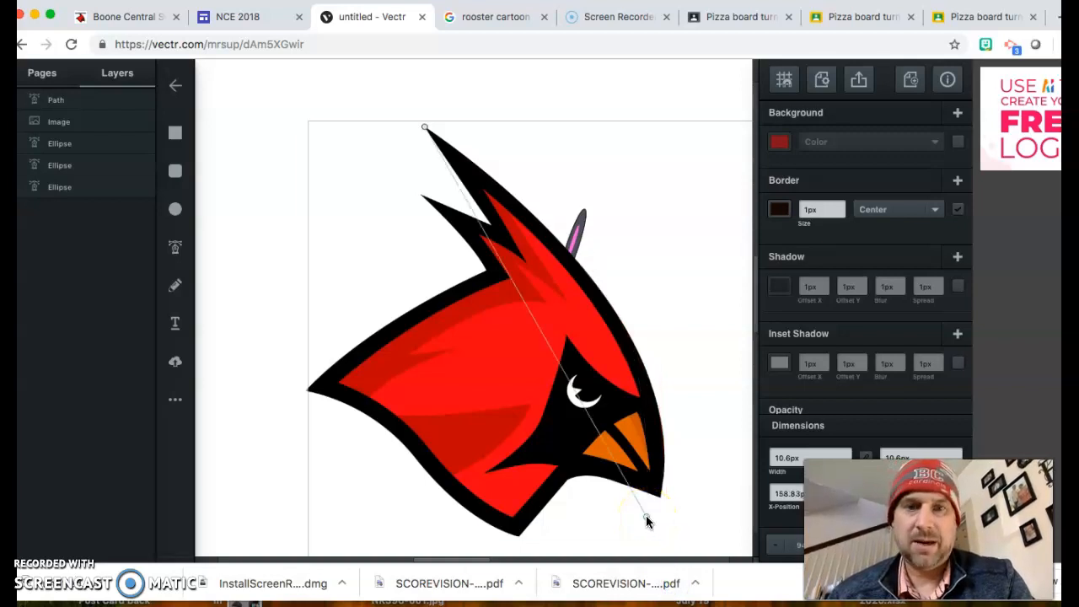
{"action": "key", "text": "super+z"}
Step: Delete the cardinal image from the canvas
{"action": "left_click", "coordinate": [550, 345]}
{"action": "key", "text": "Delete"}
{"action": "left_click", "coordinate": [435, 291]}
Step: Draw a small red dot left of the head and start a Pen path on the bunny's face
{"action": "left_click", "coordinate": [176, 209]}
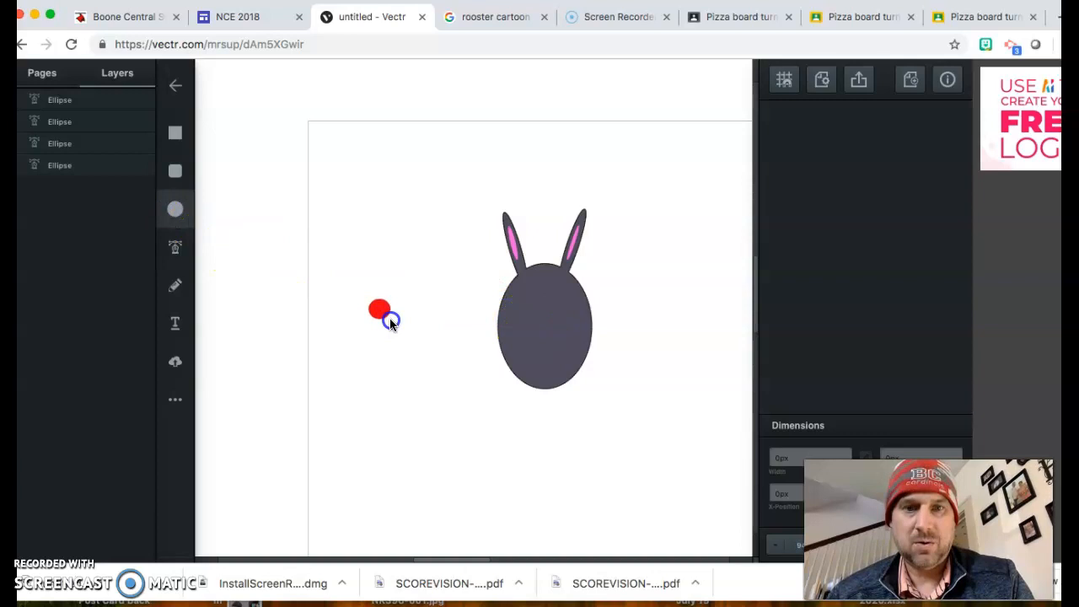
{"action": "left_click_drag", "start_coordinate": [382, 317], "coordinate": [385, 319]}
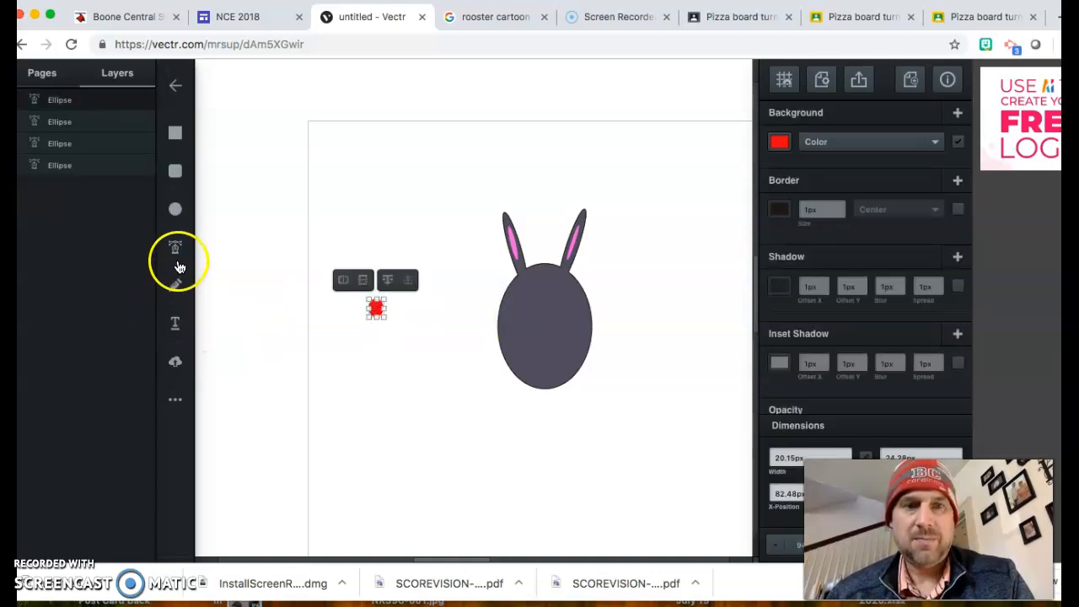
{"action": "left_click", "coordinate": [176, 247]}
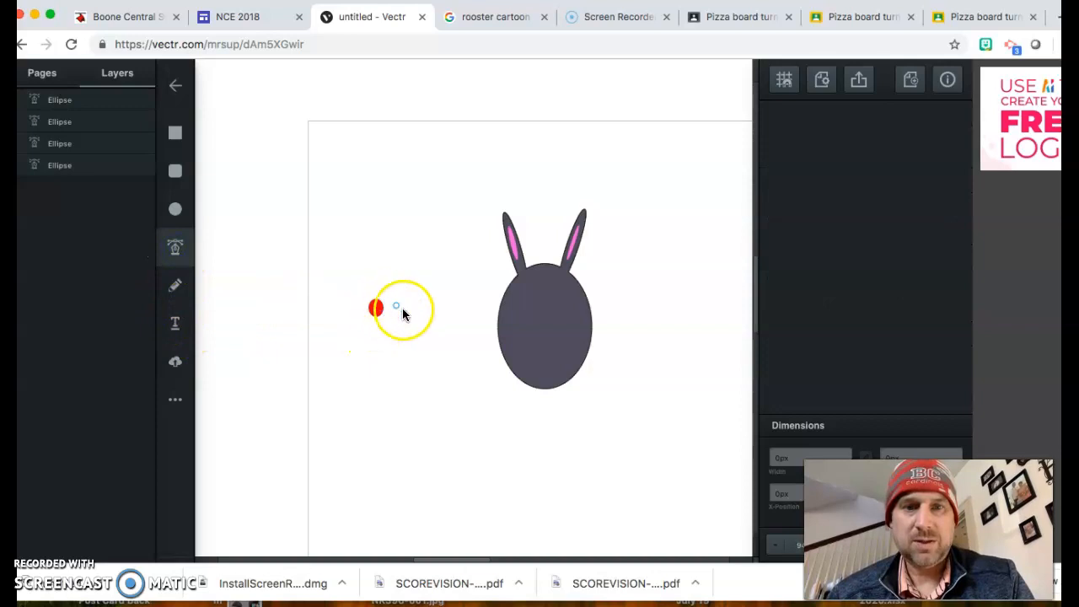
{"action": "left_click", "coordinate": [564, 331]}
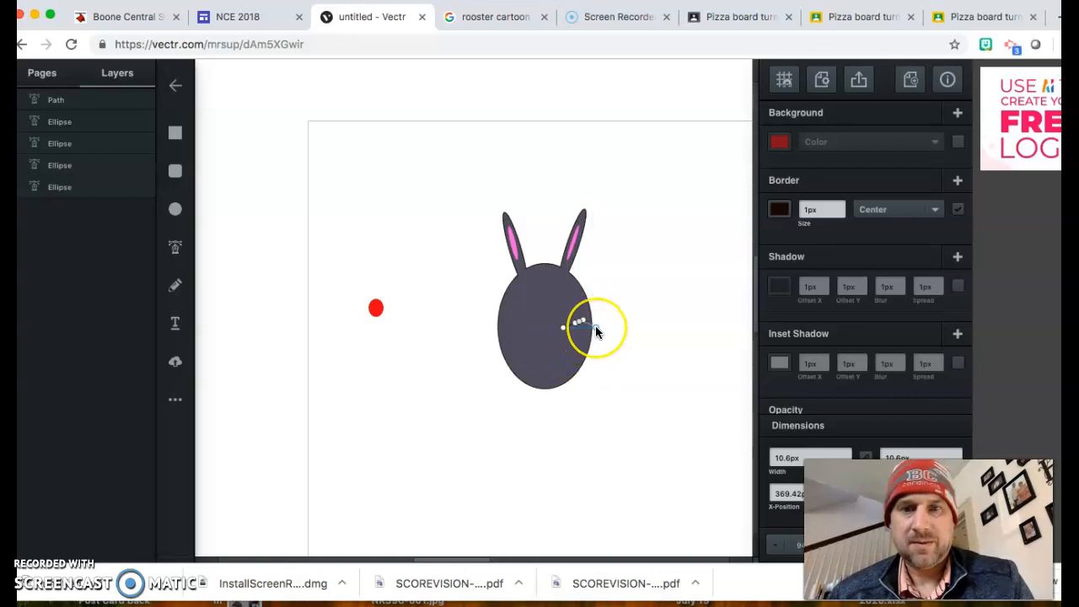
Step: Draw a short black whisker line on the face's right side, removing the stray red rectangles
{"action": "key", "text": "super+z"}
{"action": "left_click", "coordinate": [579, 324]}
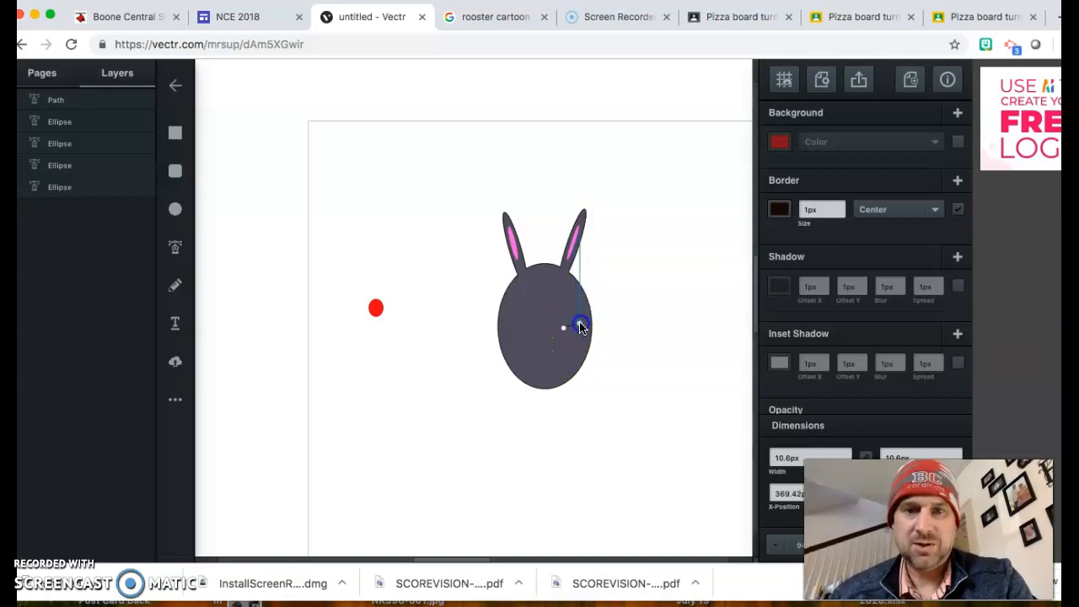
{"action": "left_click", "coordinate": [179, 132]}
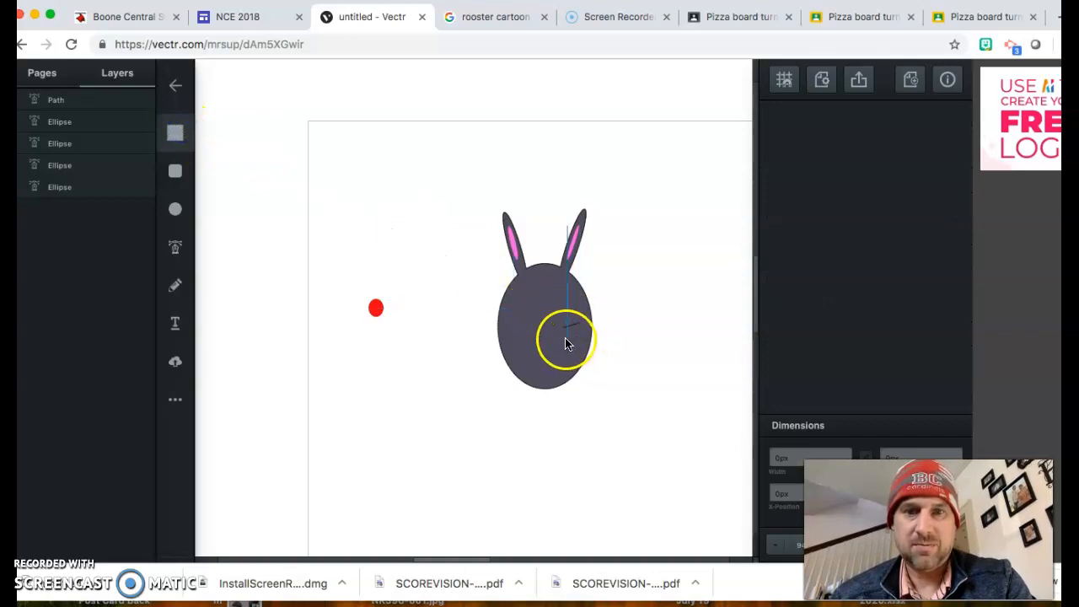
{"action": "left_click", "coordinate": [567, 341]}
{"action": "key", "text": "super+z"}
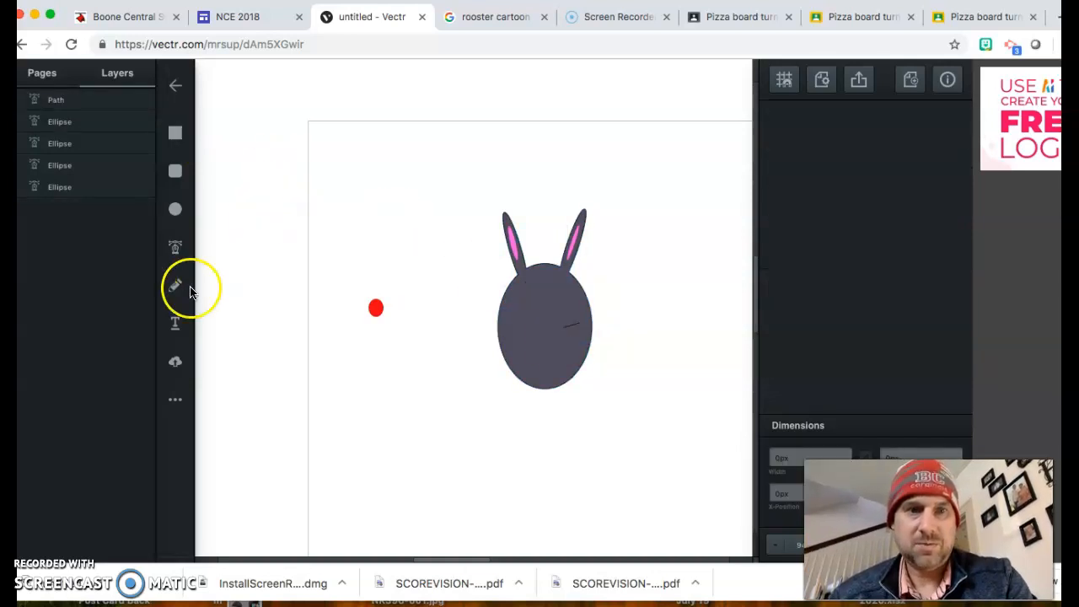
{"action": "left_click", "coordinate": [174, 245]}
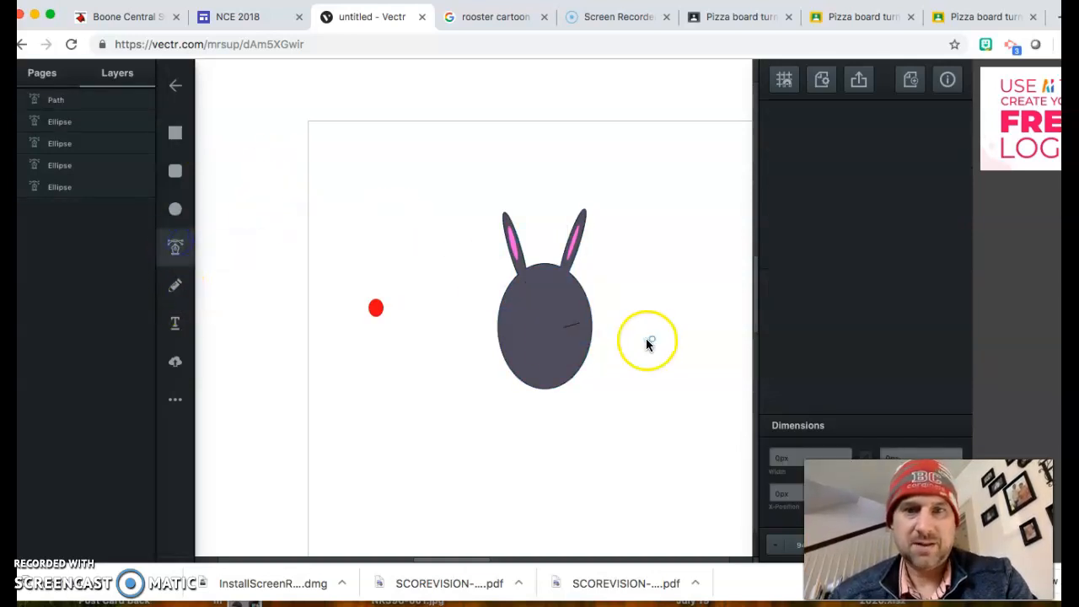
{"action": "left_click", "coordinate": [567, 339]}
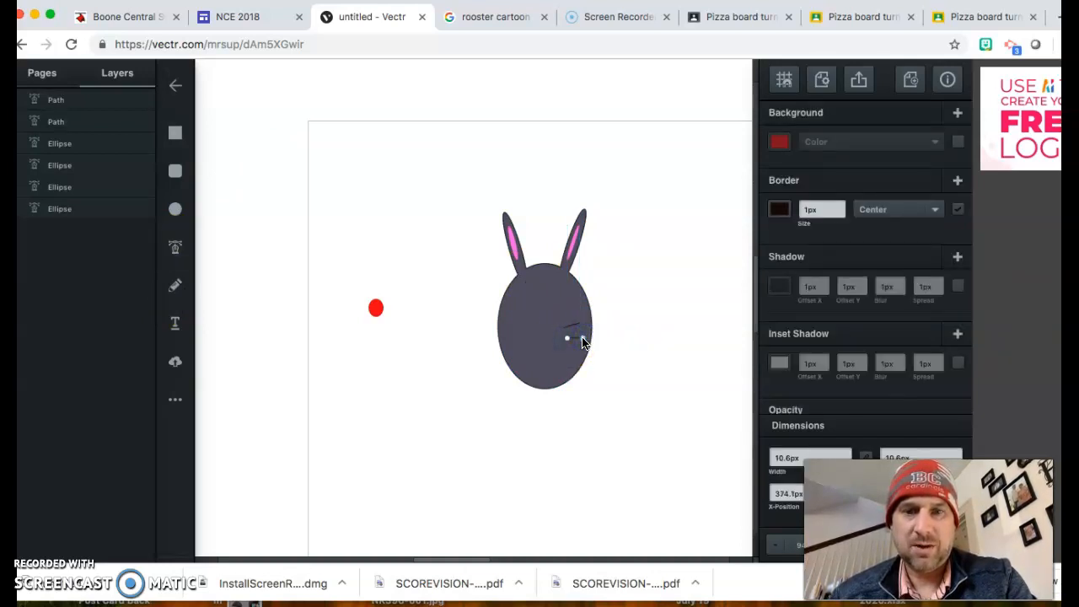
{"action": "left_click", "coordinate": [167, 135]}
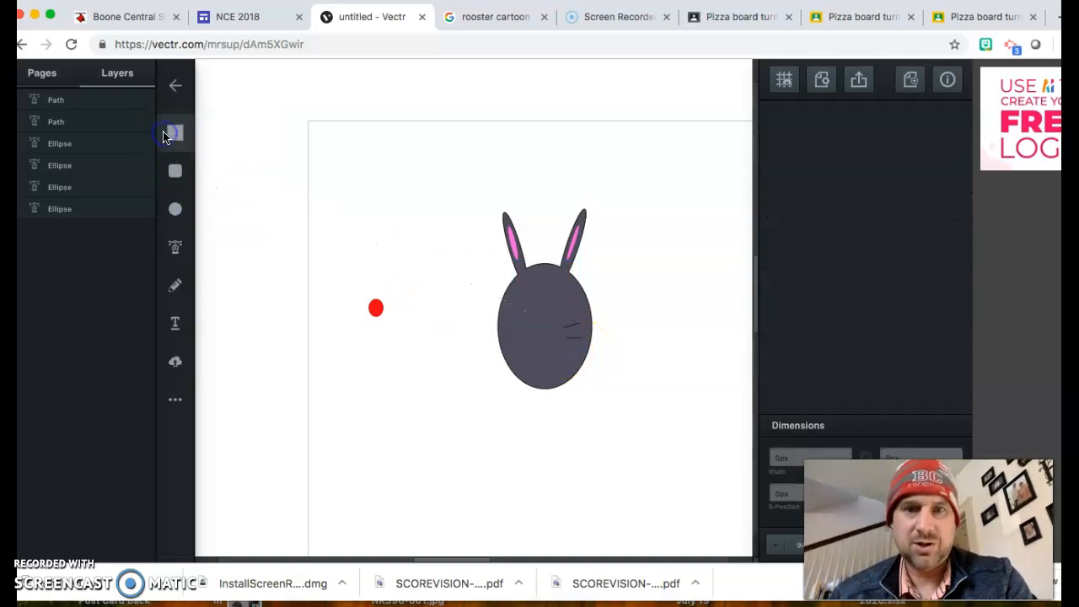
{"action": "left_click", "coordinate": [580, 341]}
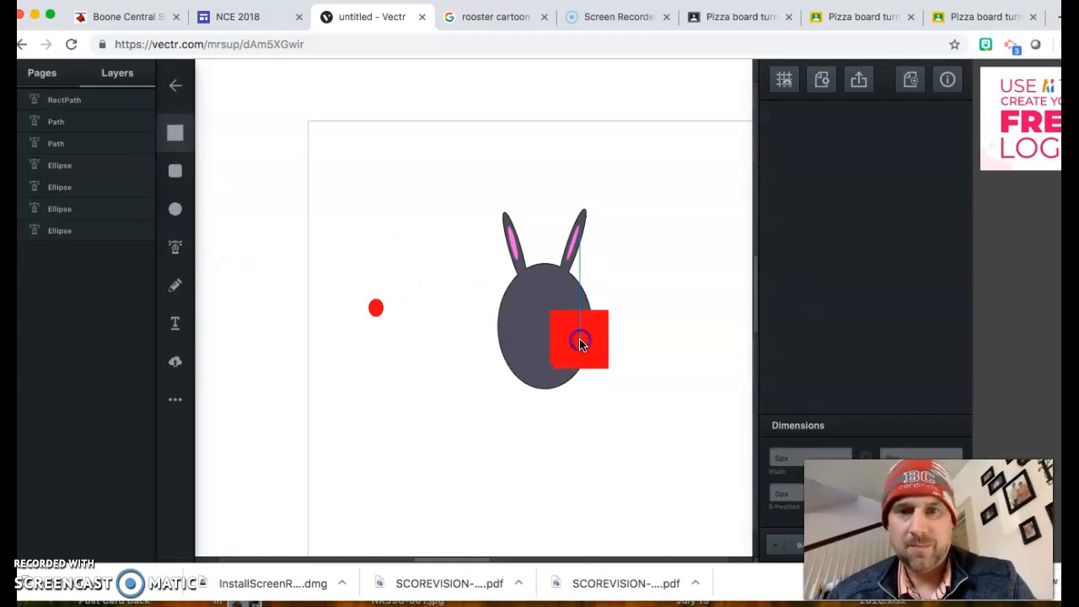
{"action": "key", "text": "Delete"}
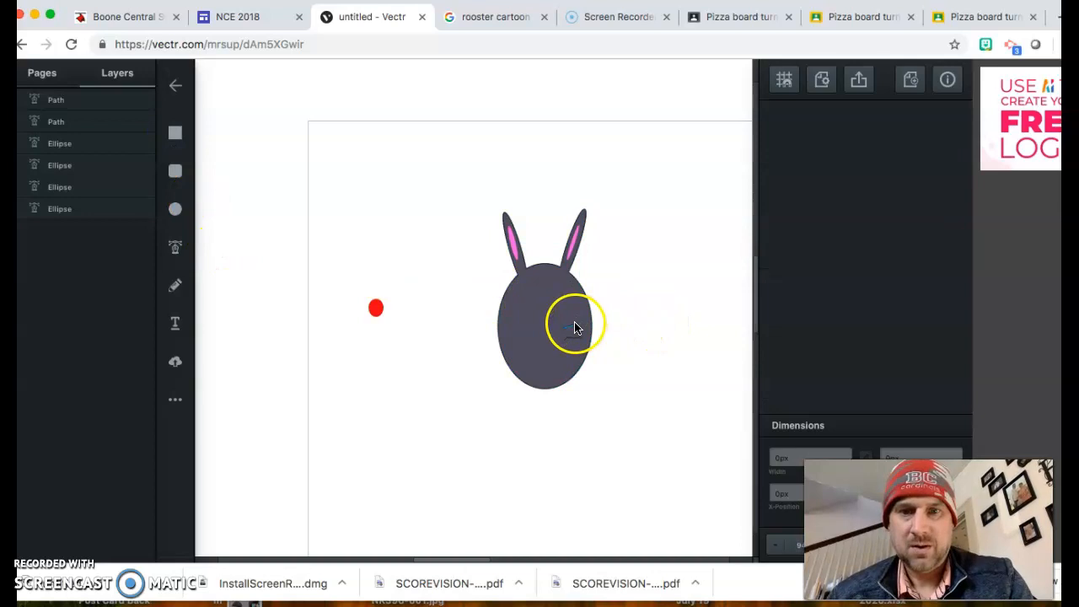
Step: Duplicate the whisker with Cmd+D and move and rotate copies into a fan of three lines
{"action": "left_click", "coordinate": [574, 329]}
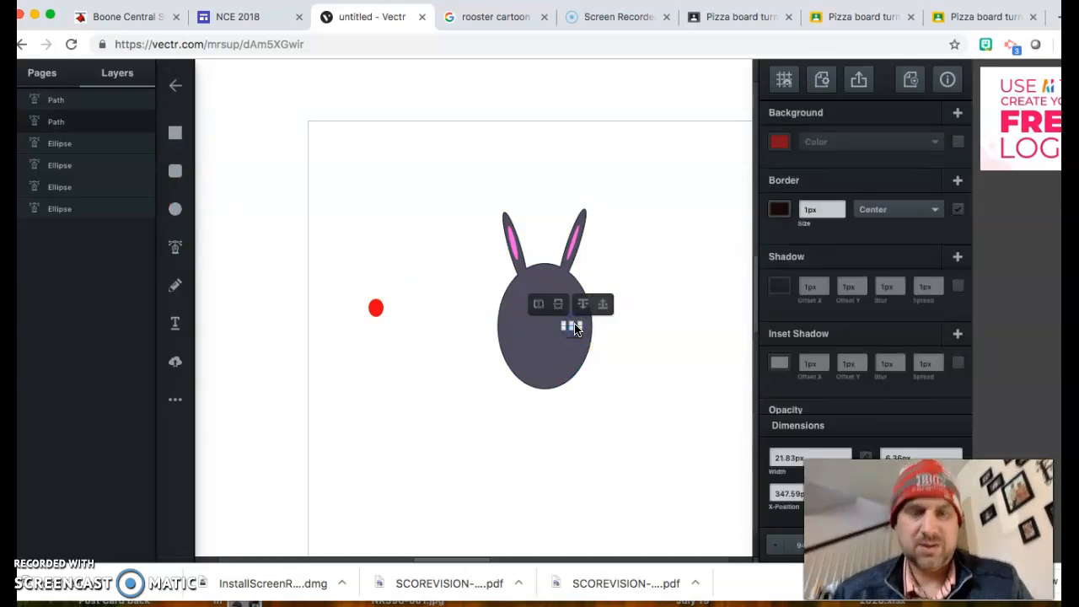
{"action": "key", "text": "super+d"}
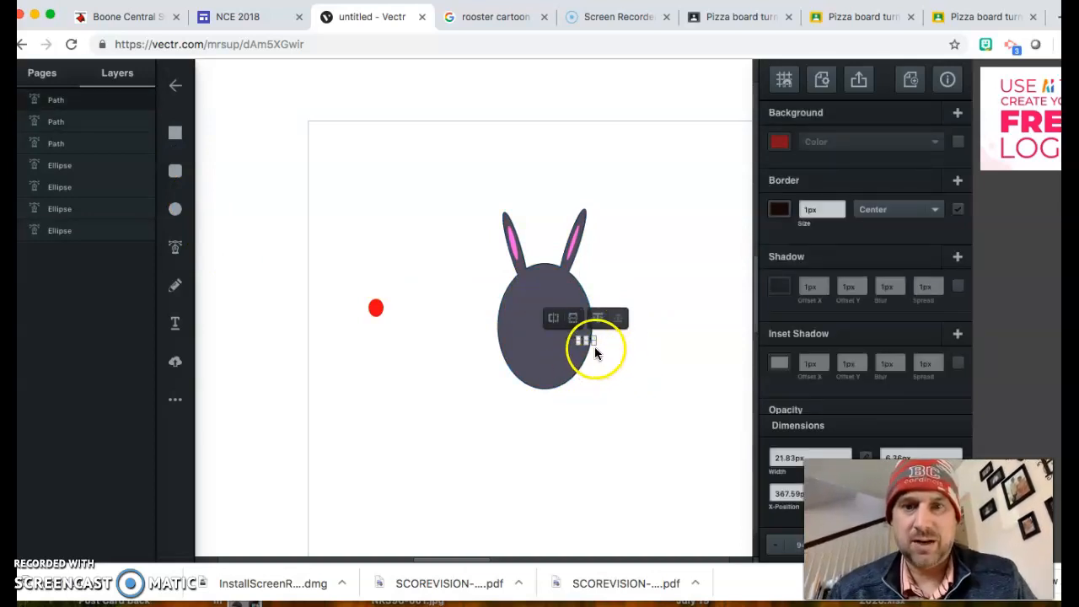
{"action": "left_click_drag", "start_coordinate": [588, 340], "coordinate": [582, 347]}
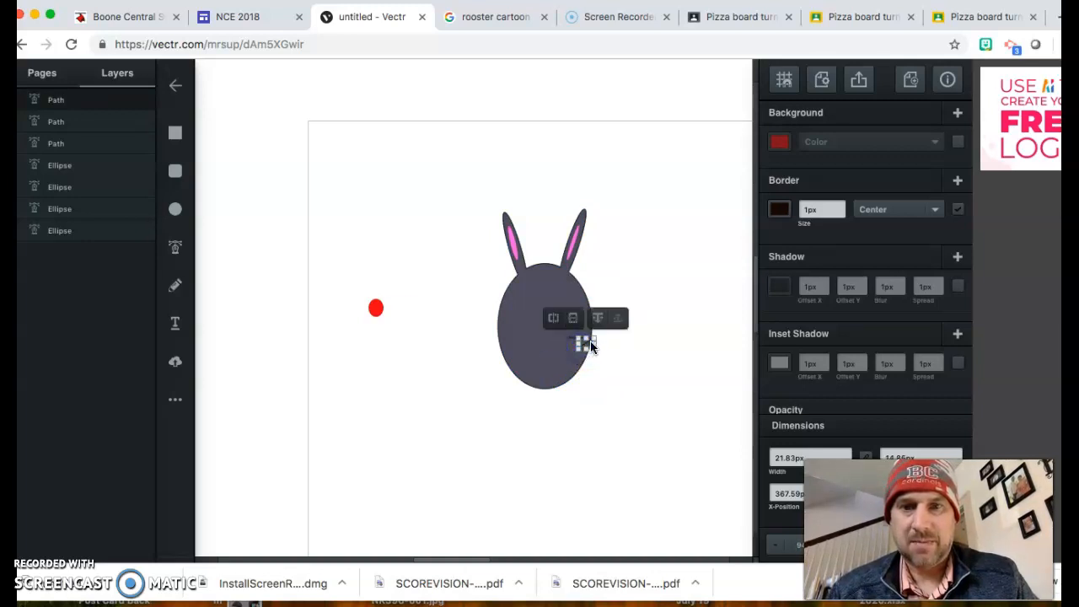
{"action": "scroll", "coordinate": [589, 341], "scroll_direction": "up", "scroll_amount": 6}
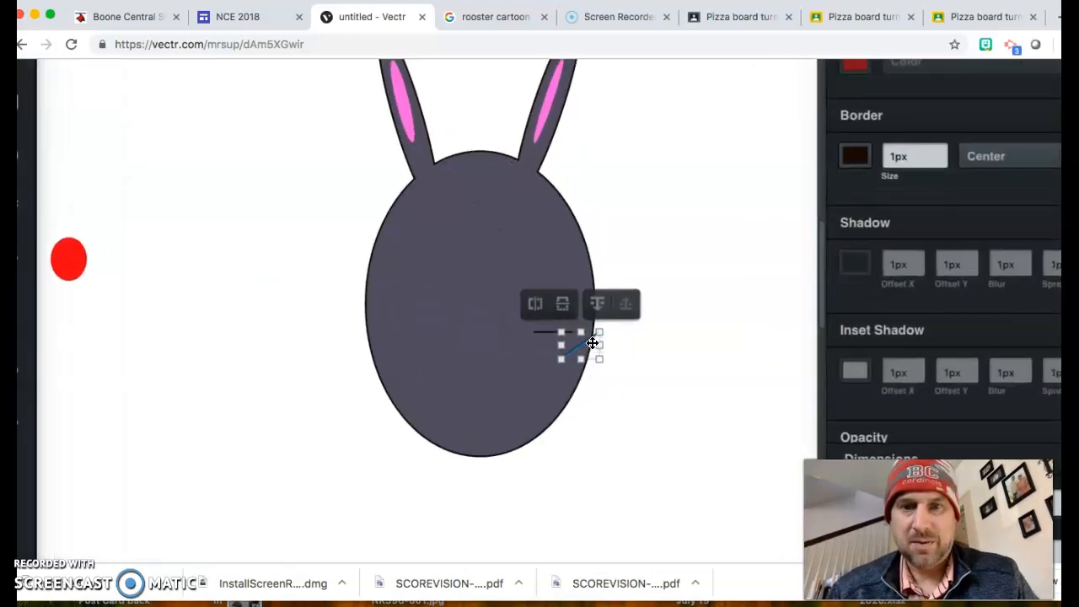
{"action": "left_click", "coordinate": [648, 371]}
{"action": "left_click_drag", "start_coordinate": [585, 342], "coordinate": [532, 361]}
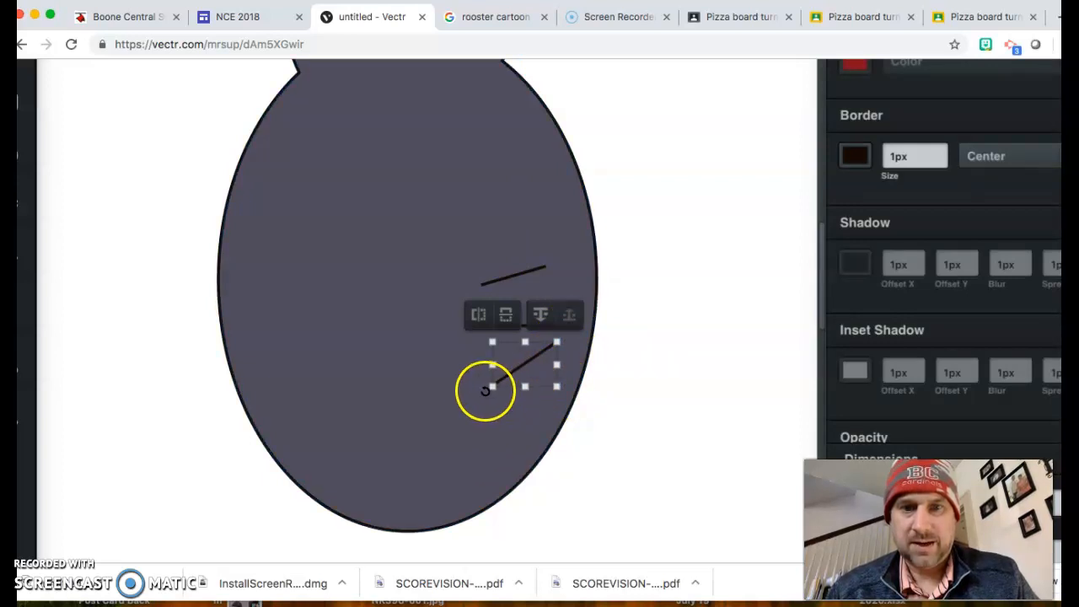
{"action": "left_click_drag", "start_coordinate": [488, 391], "coordinate": [469, 357]}
{"action": "left_click", "coordinate": [731, 342]}
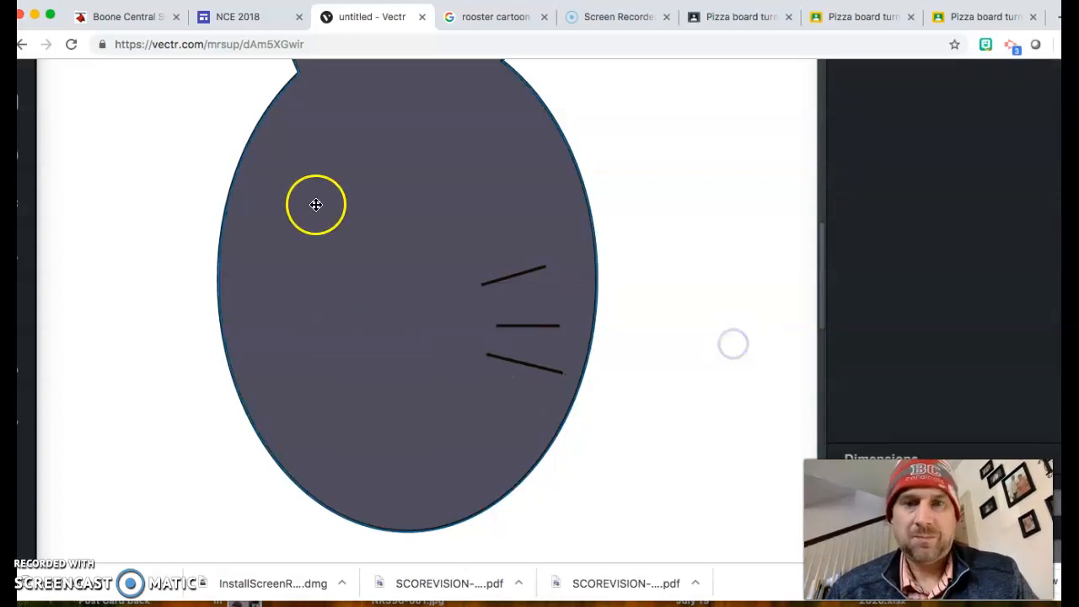
Step: Draw a small circle where the whiskers meet and eyedrop the ear pink into its fill
{"action": "scroll", "coordinate": [82, 179], "scroll_direction": "up", "scroll_amount": 3}
{"action": "scroll", "coordinate": [82, 181], "scroll_direction": "left", "scroll_amount": 5}
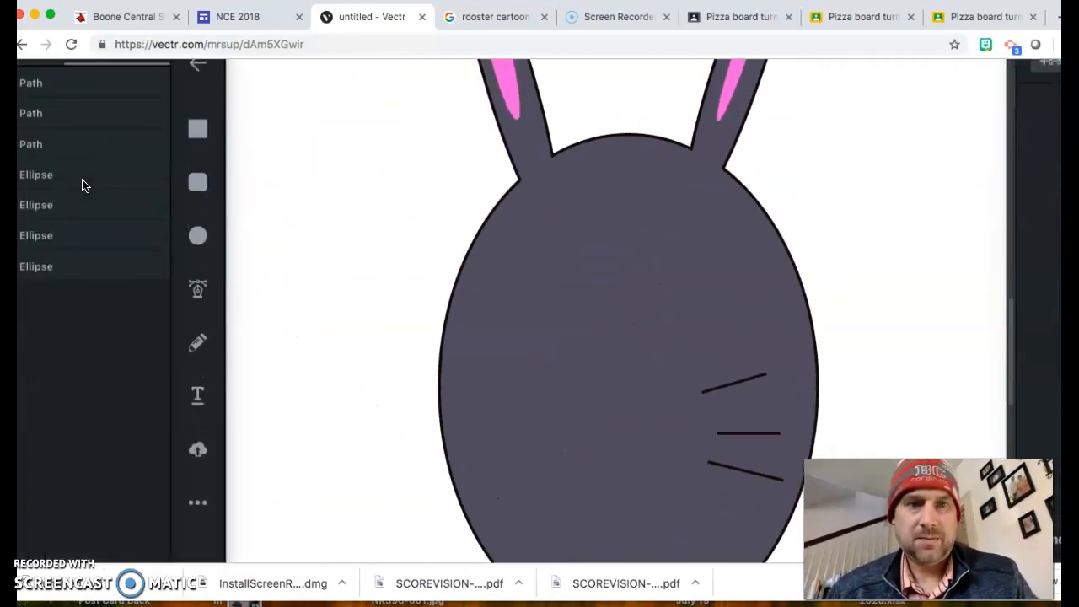
{"action": "scroll", "coordinate": [85, 180], "scroll_direction": "down", "scroll_amount": 2}
{"action": "scroll", "coordinate": [445, 327], "scroll_direction": "down", "scroll_amount": 5}
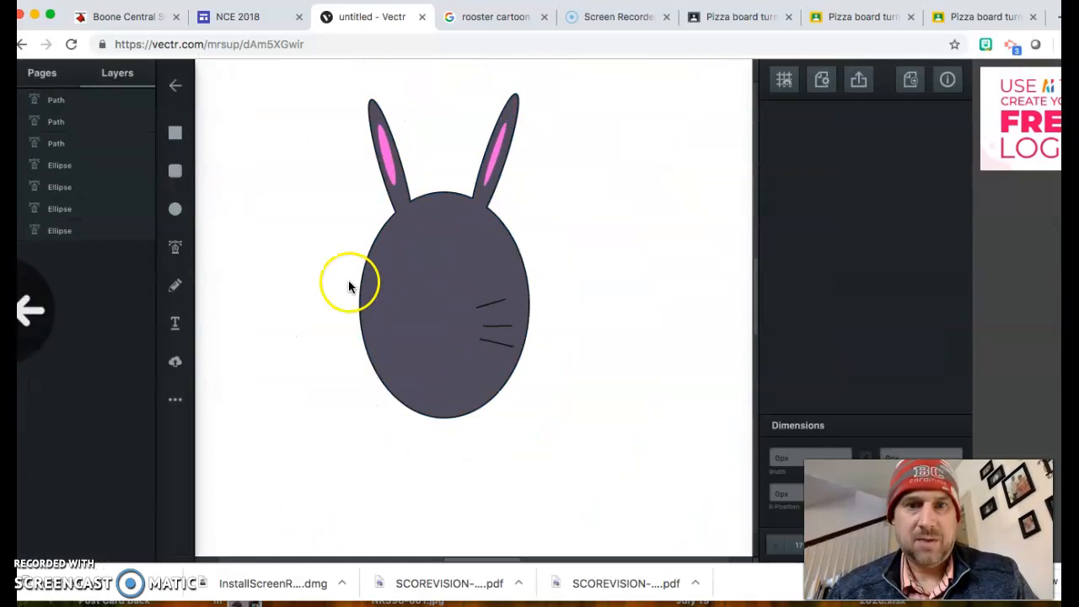
{"action": "left_click", "coordinate": [175, 210]}
{"action": "left_click_drag", "start_coordinate": [271, 271], "coordinate": [290, 282]}
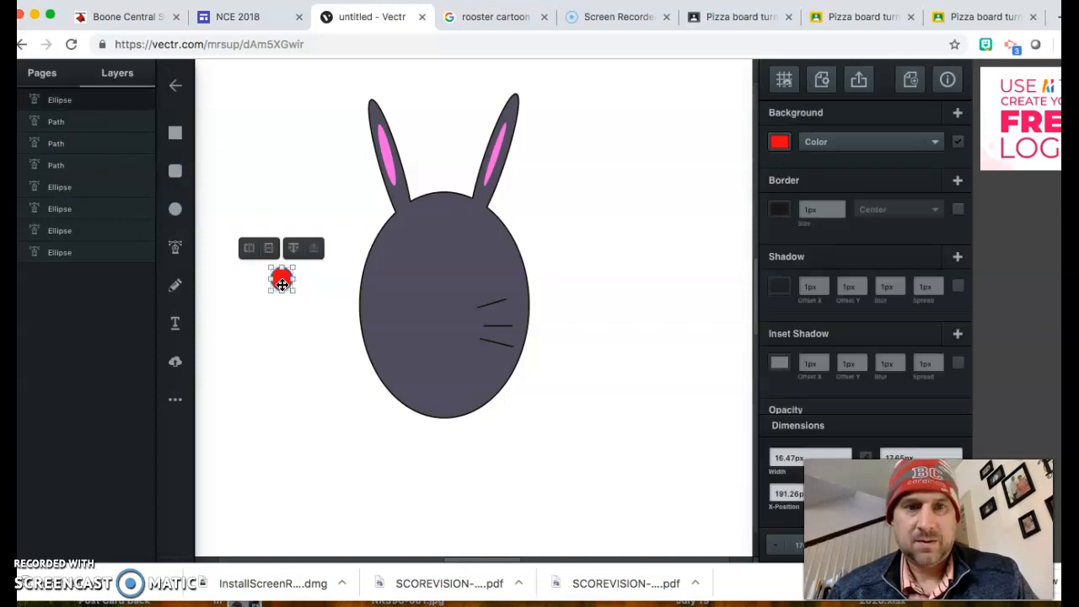
{"action": "left_click_drag", "start_coordinate": [282, 283], "coordinate": [456, 329]}
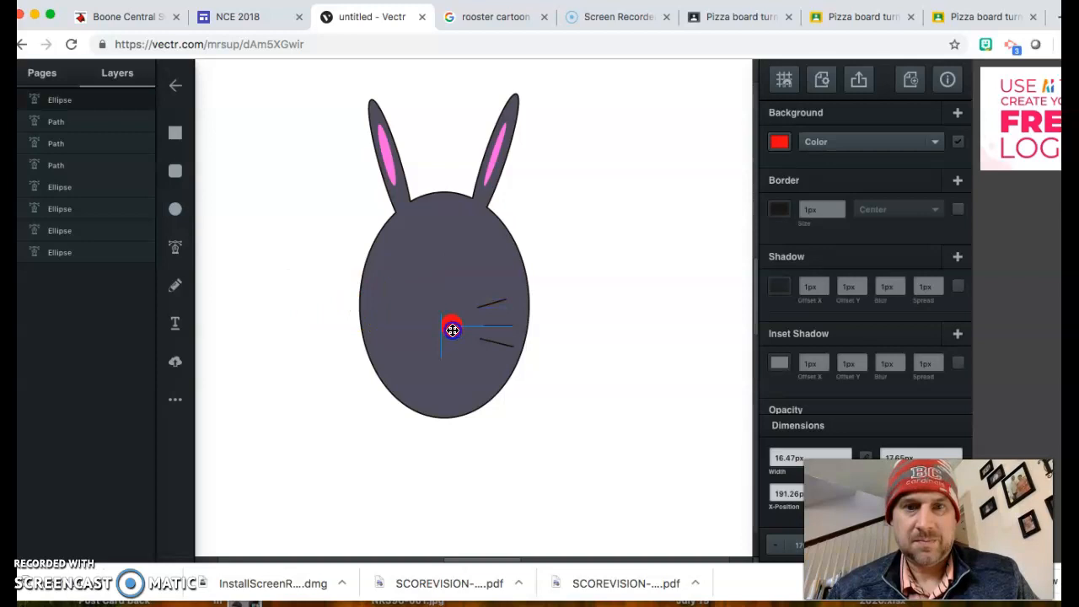
{"action": "left_click_drag", "start_coordinate": [453, 330], "coordinate": [452, 329]}
{"action": "left_click", "coordinate": [779, 141]}
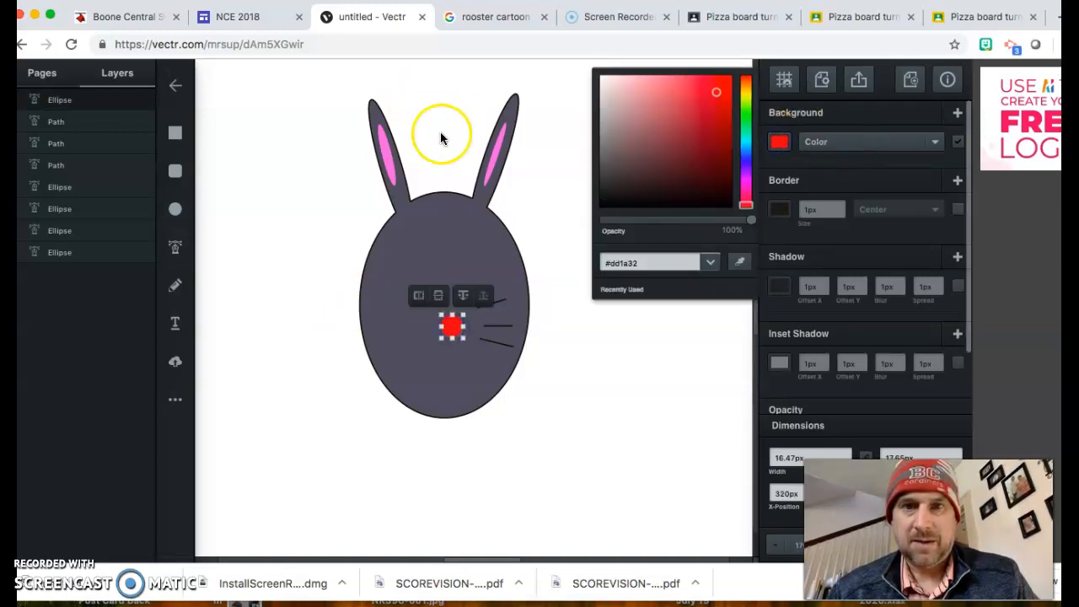
{"action": "left_click", "coordinate": [737, 263]}
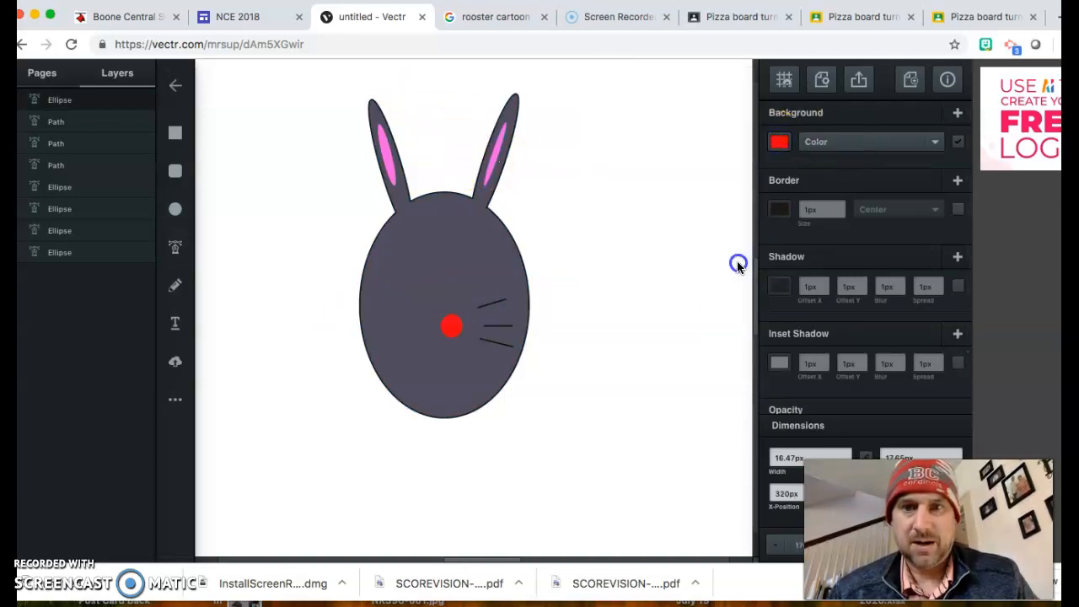
{"action": "left_click", "coordinate": [489, 167]}
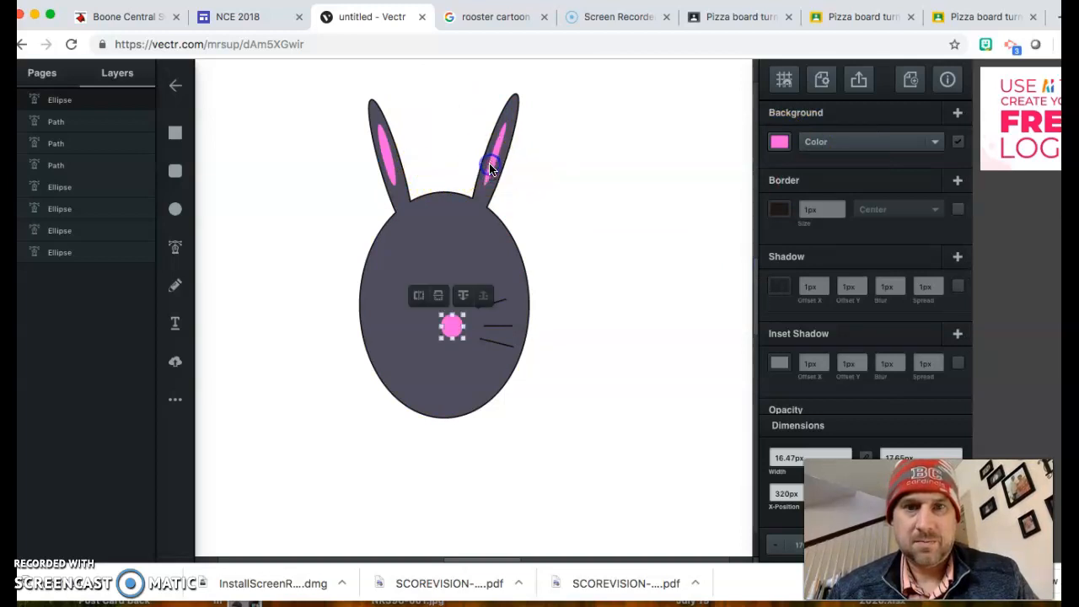
{"action": "left_click", "coordinate": [255, 210]}
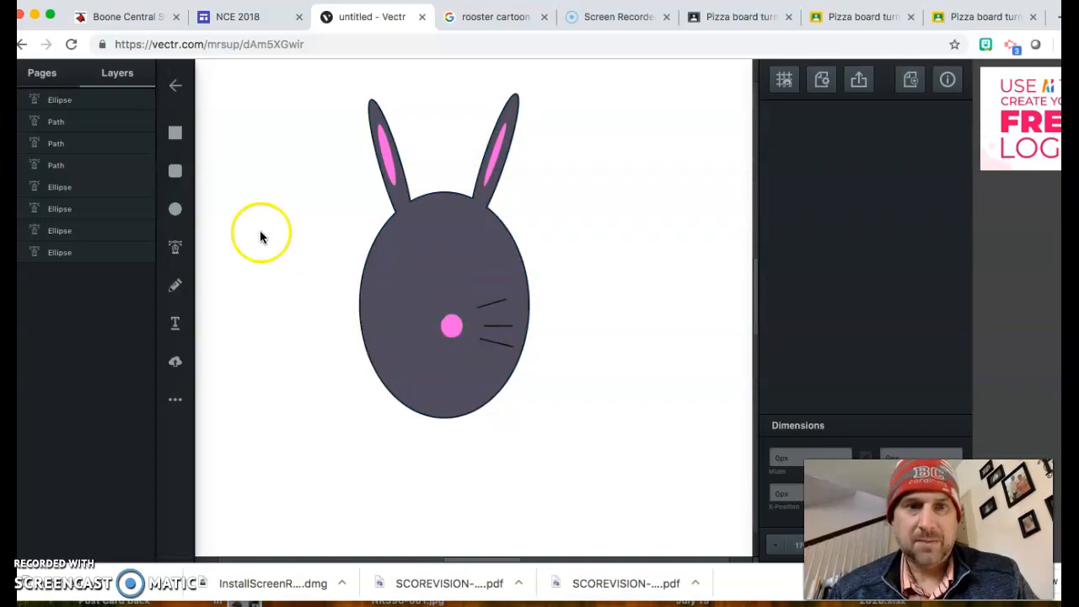
Step: Draw a small near-white rounded-rectangle tooth under the nose, centre it, and duplicate it
{"action": "left_click", "coordinate": [175, 136]}
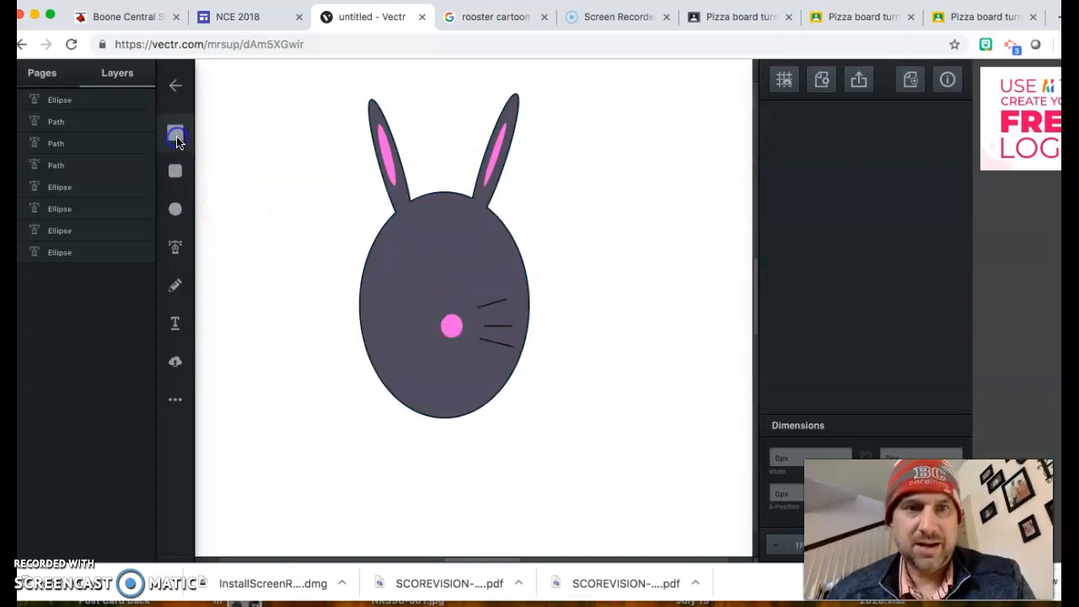
{"action": "left_click", "coordinate": [175, 166]}
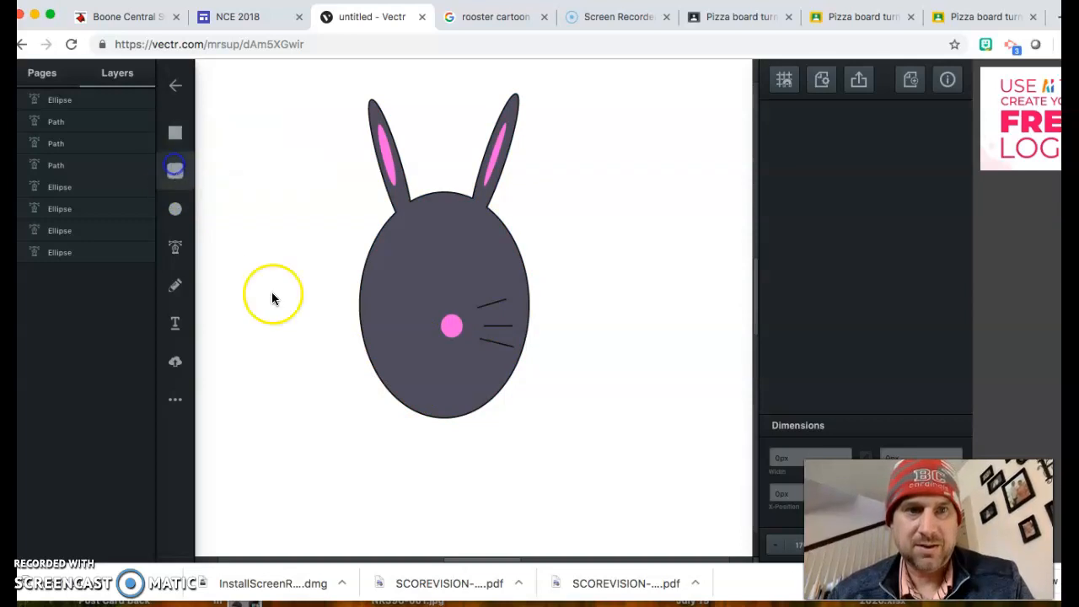
{"action": "left_click_drag", "start_coordinate": [426, 353], "coordinate": [438, 372]}
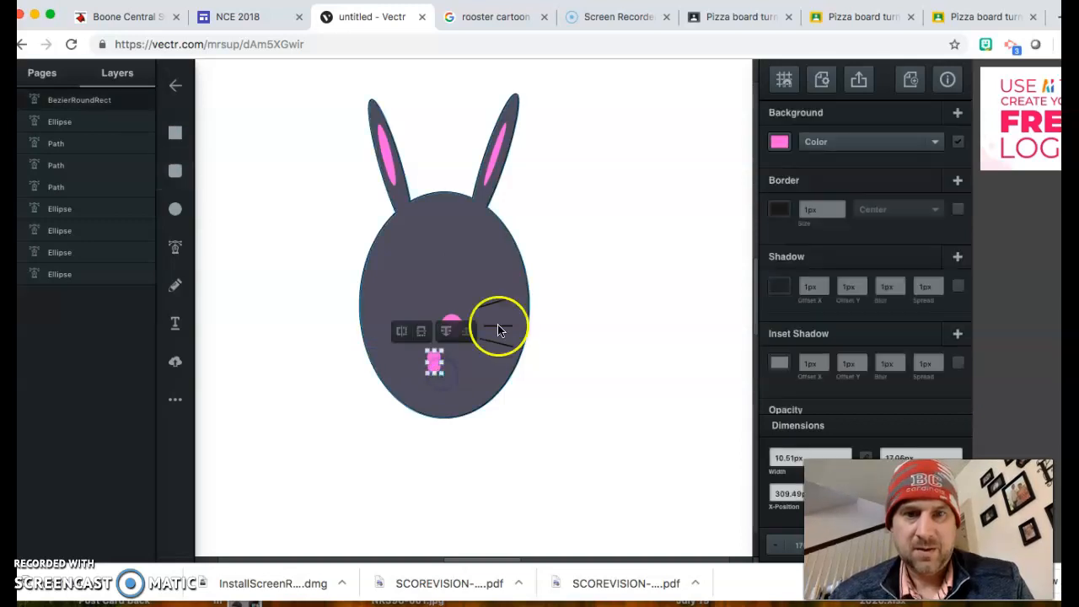
{"action": "left_click", "coordinate": [779, 142]}
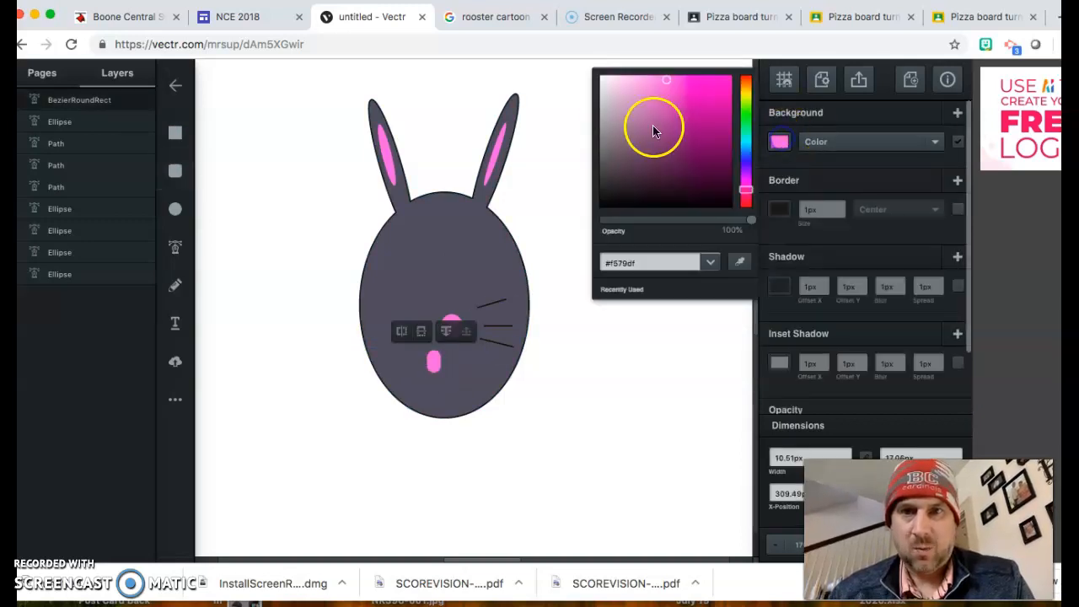
{"action": "left_click", "coordinate": [603, 79]}
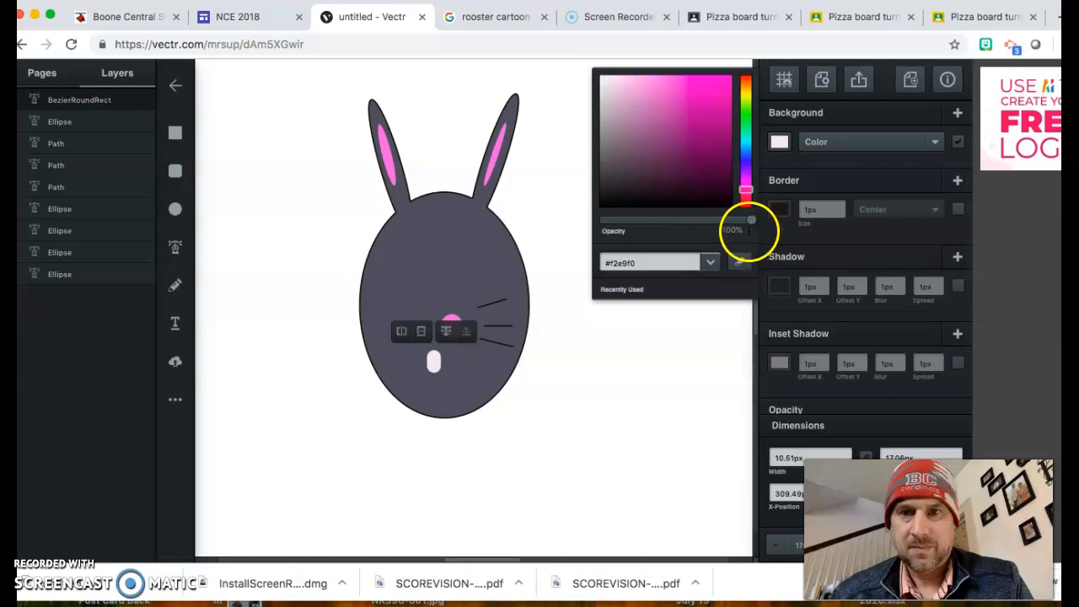
{"action": "left_click", "coordinate": [432, 365]}
{"action": "left_click_drag", "start_coordinate": [432, 368], "coordinate": [463, 367]}
{"action": "key", "text": "super+v"}
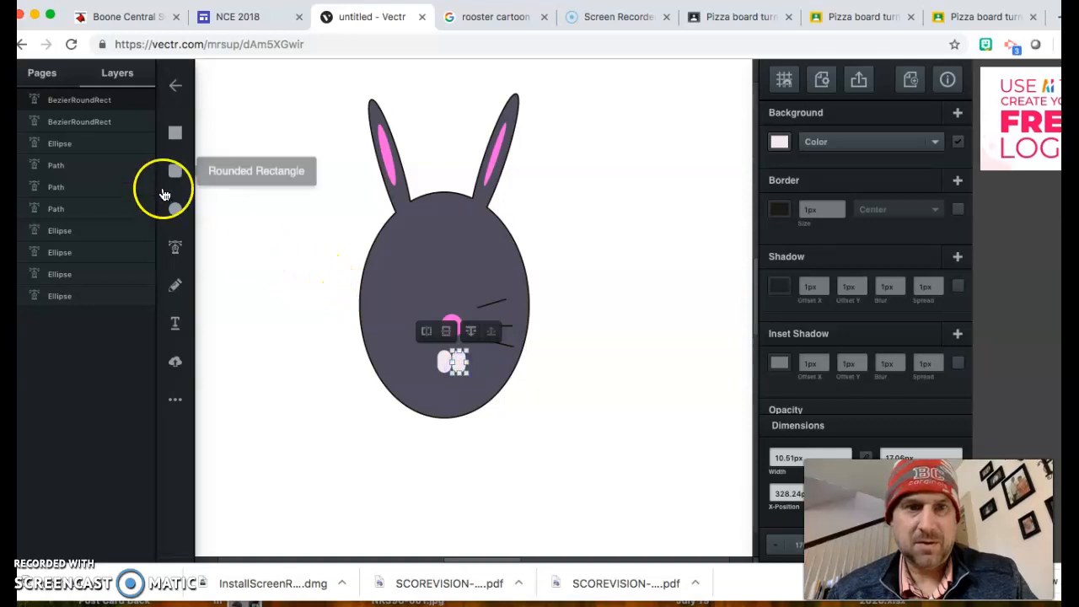
Step: Draw a Pen curve from left of the nose, dipping at the teeth and rising toward the whiskers
{"action": "left_click", "coordinate": [175, 250]}
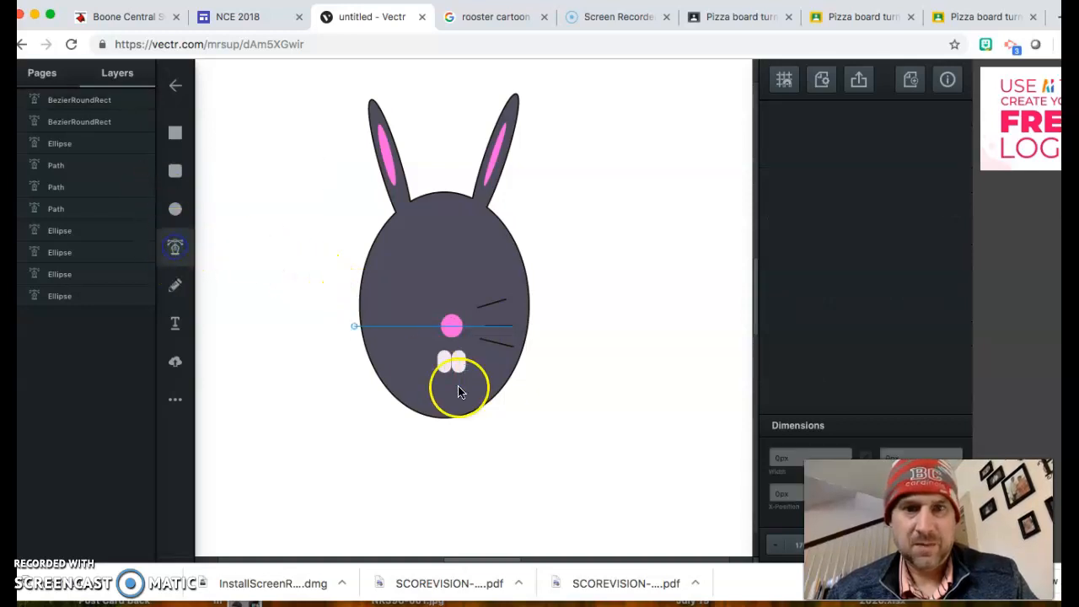
{"action": "left_click", "coordinate": [417, 341]}
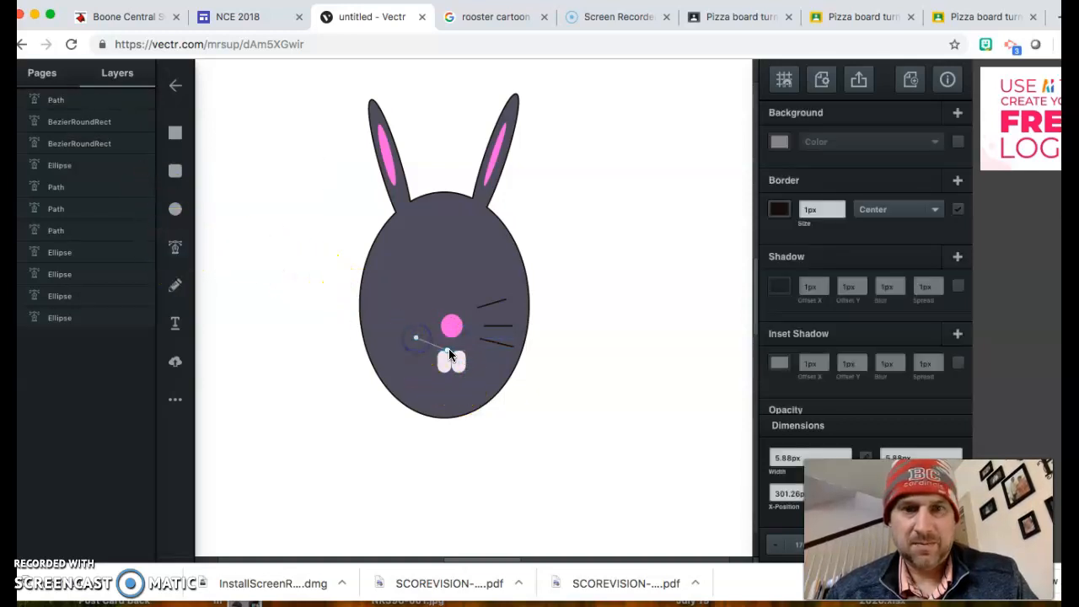
{"action": "left_click_drag", "start_coordinate": [452, 354], "coordinate": [470, 351]}
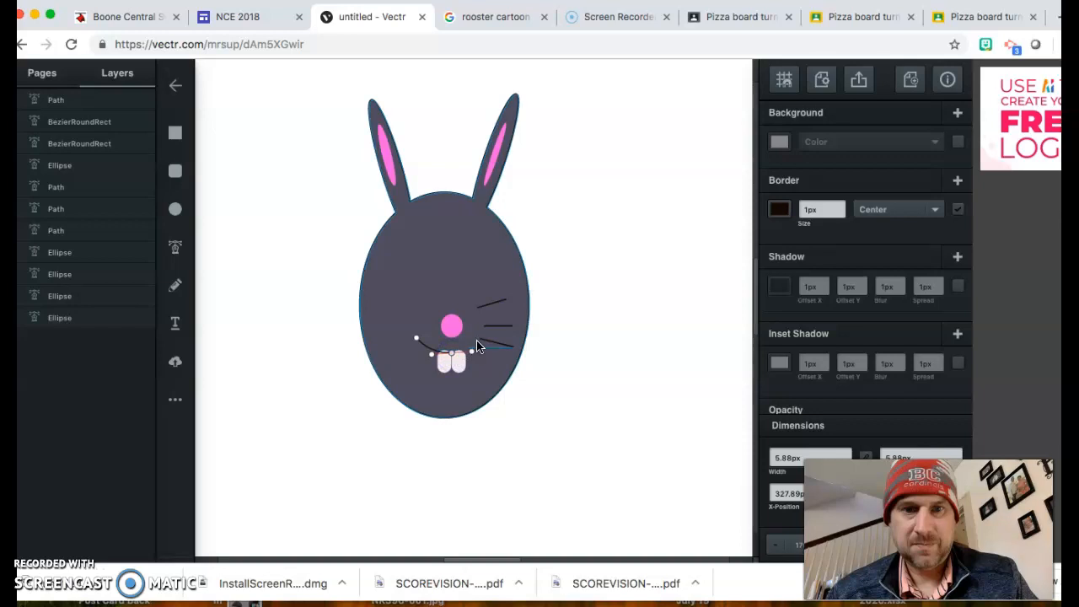
{"action": "left_click_drag", "start_coordinate": [477, 338], "coordinate": [540, 388]}
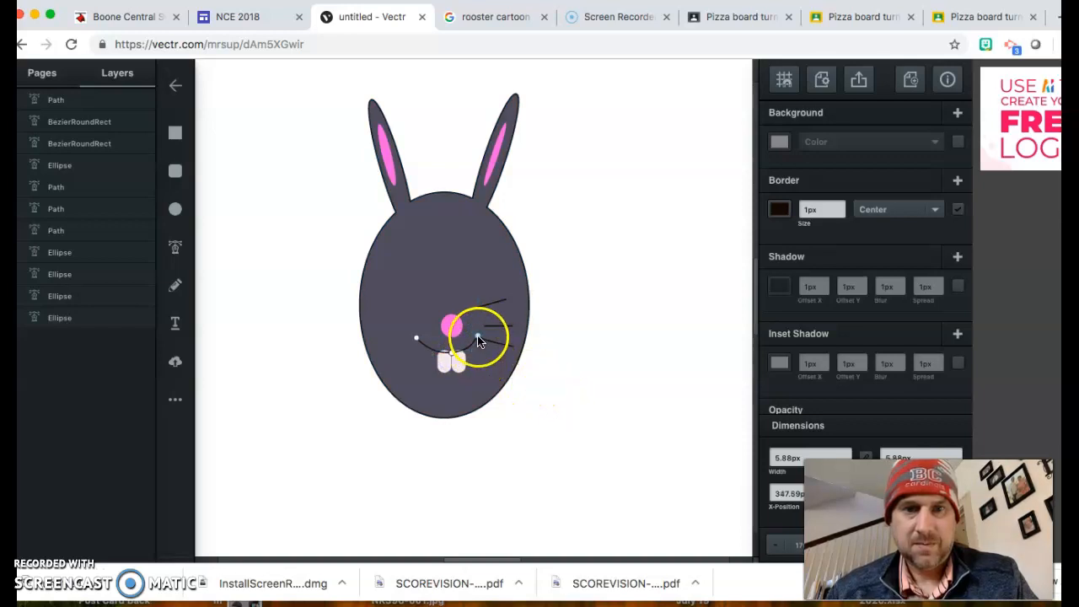
{"action": "left_click", "coordinate": [171, 135]}
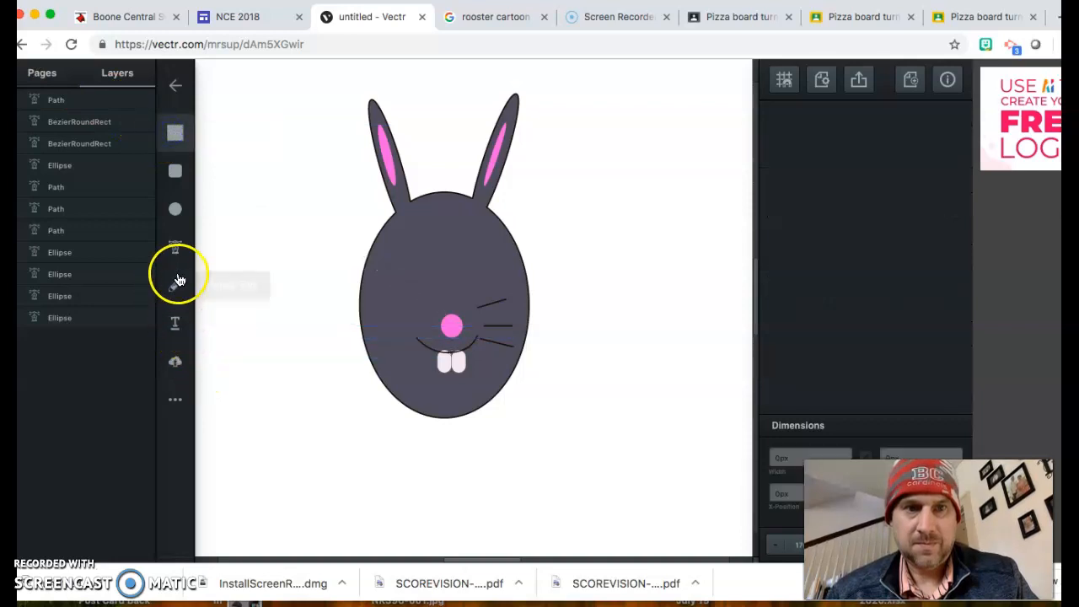
Step: Remove a stray rectangle accidentally placed over the teeth
{"action": "left_click", "coordinate": [176, 247]}
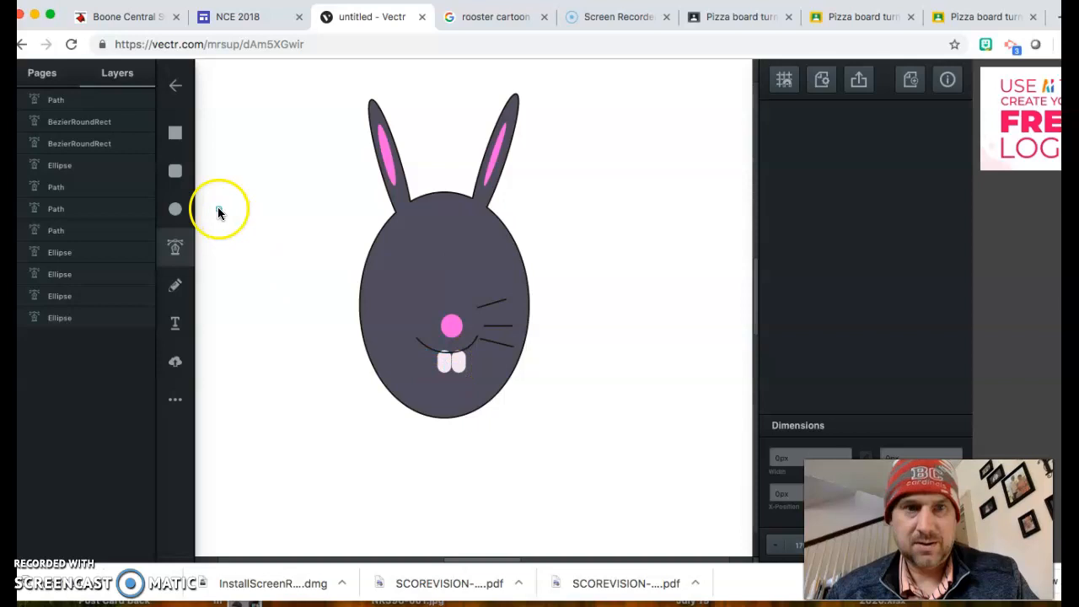
{"action": "left_click", "coordinate": [176, 132]}
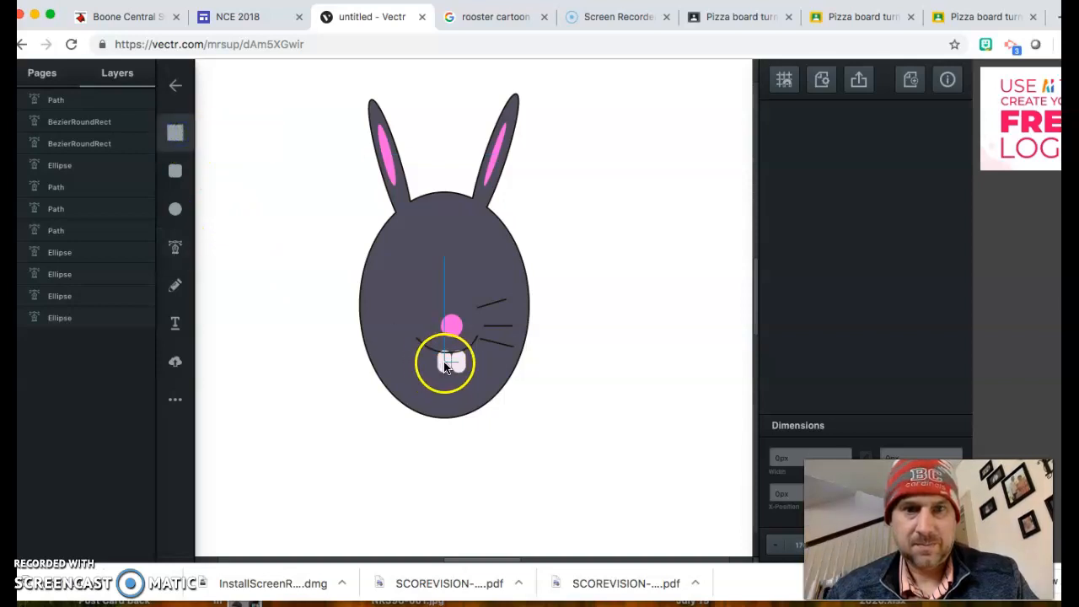
{"action": "left_click", "coordinate": [452, 366]}
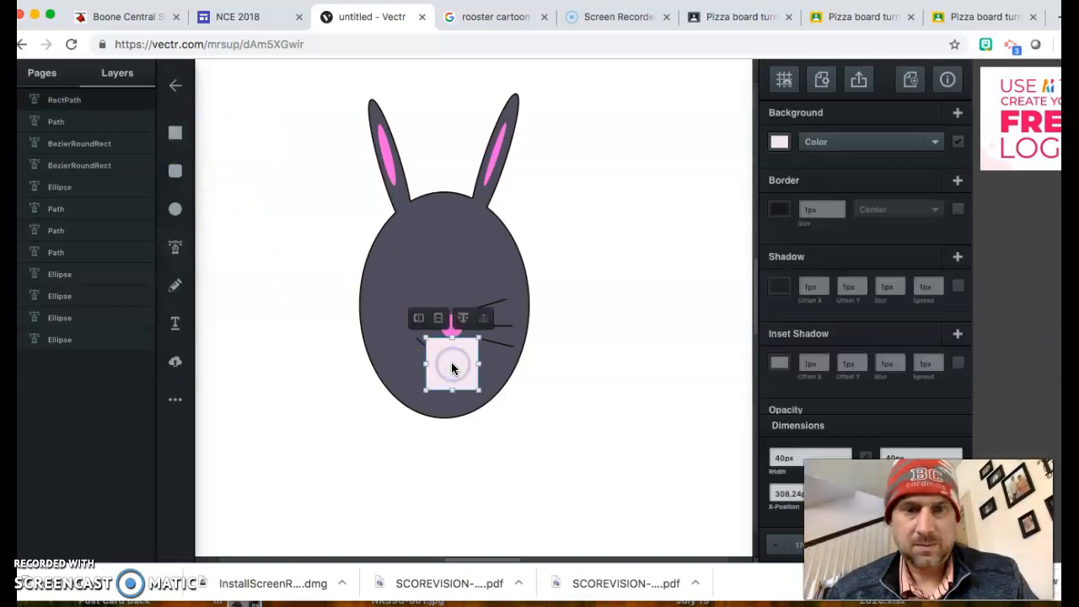
{"action": "key", "text": "Delete"}
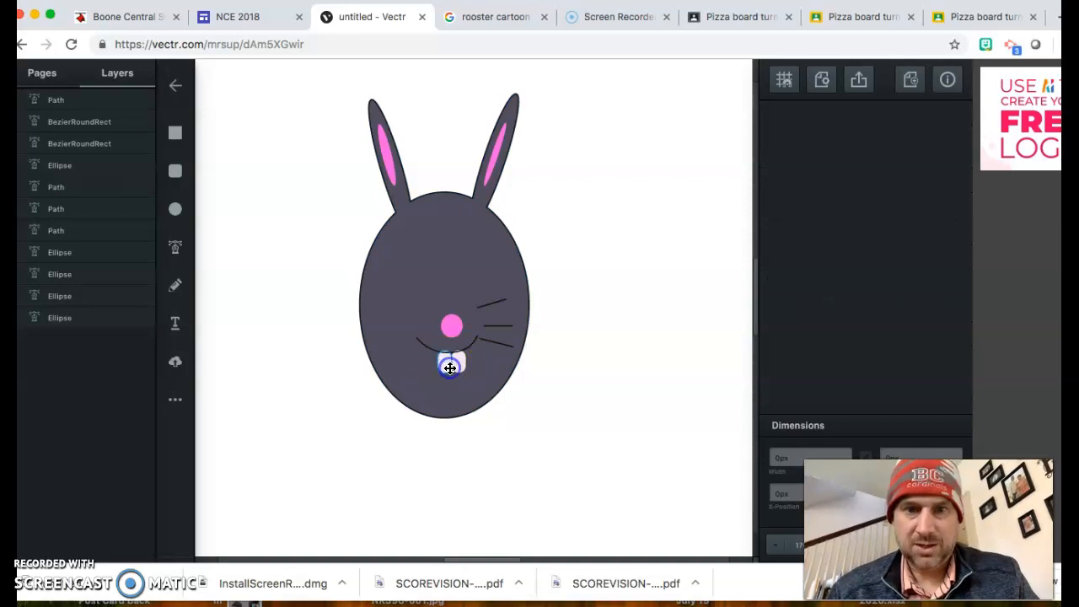
Step: Nudge the left tooth up and the right tooth up and left so they sit together
{"action": "left_click", "coordinate": [448, 365]}
{"action": "key", "text": "Up"}
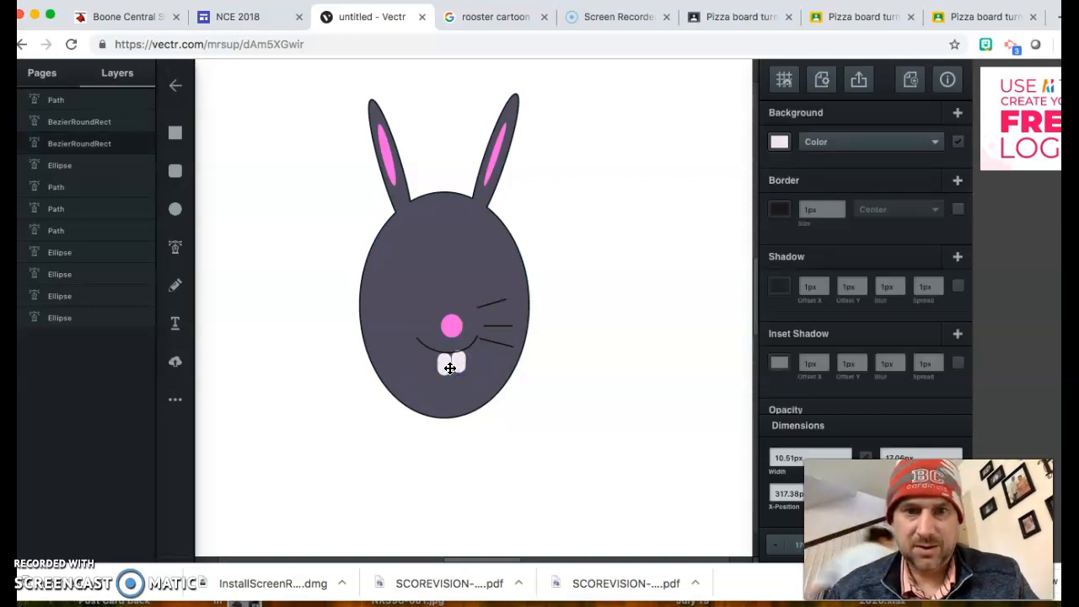
{"action": "left_click", "coordinate": [460, 367]}
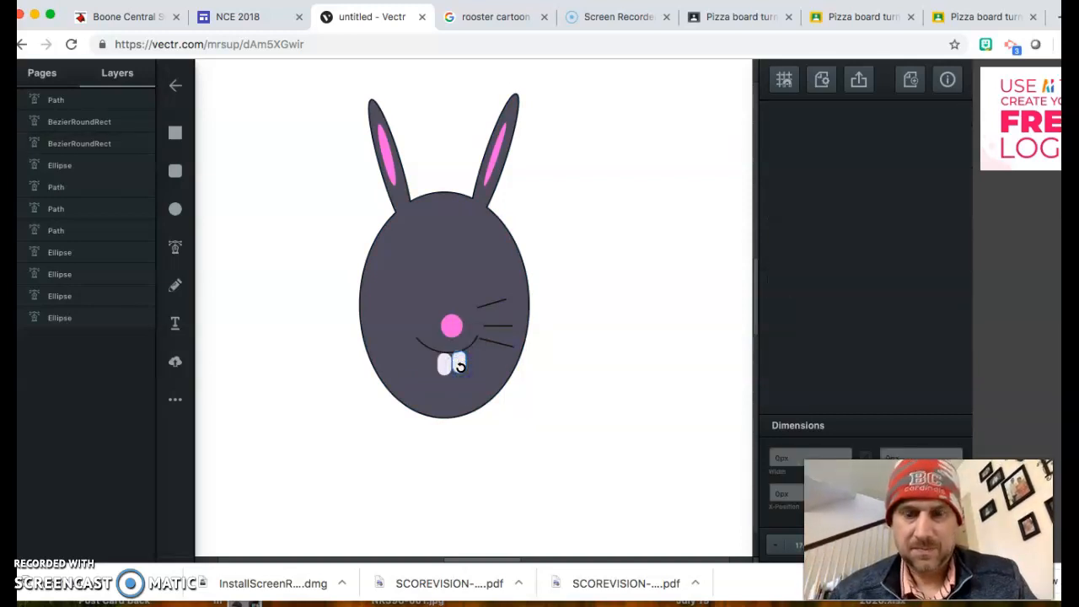
{"action": "left_click", "coordinate": [463, 371]}
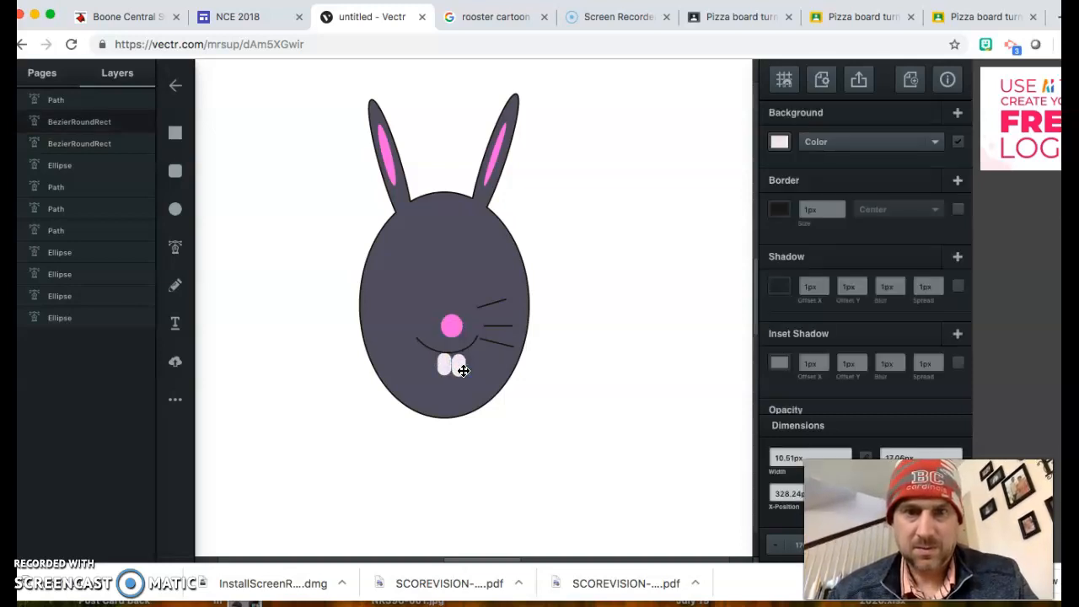
{"action": "key", "text": "Up"}
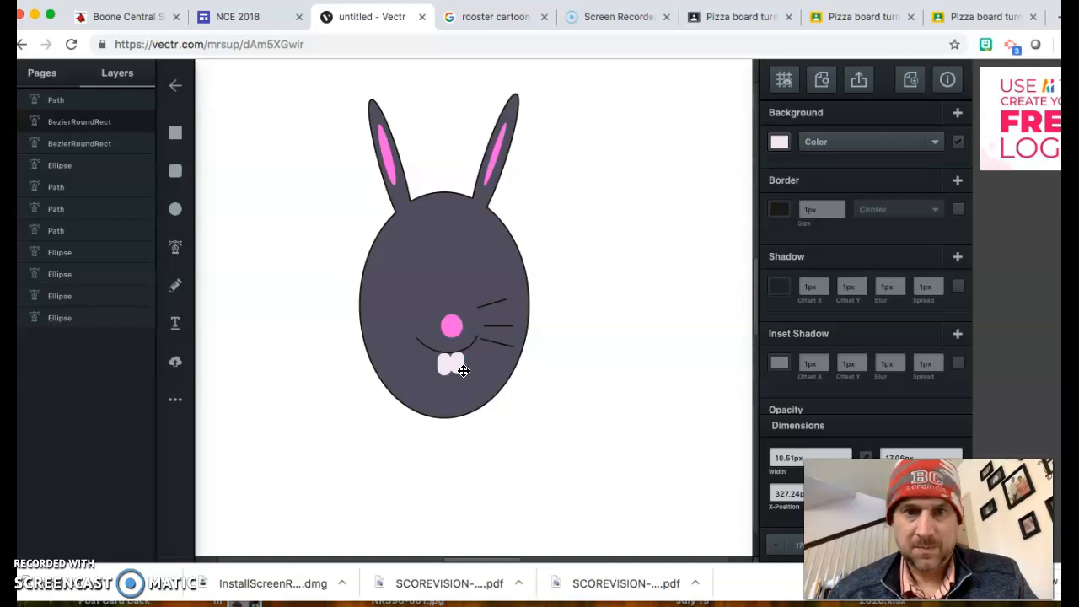
{"action": "key", "text": "Left"}
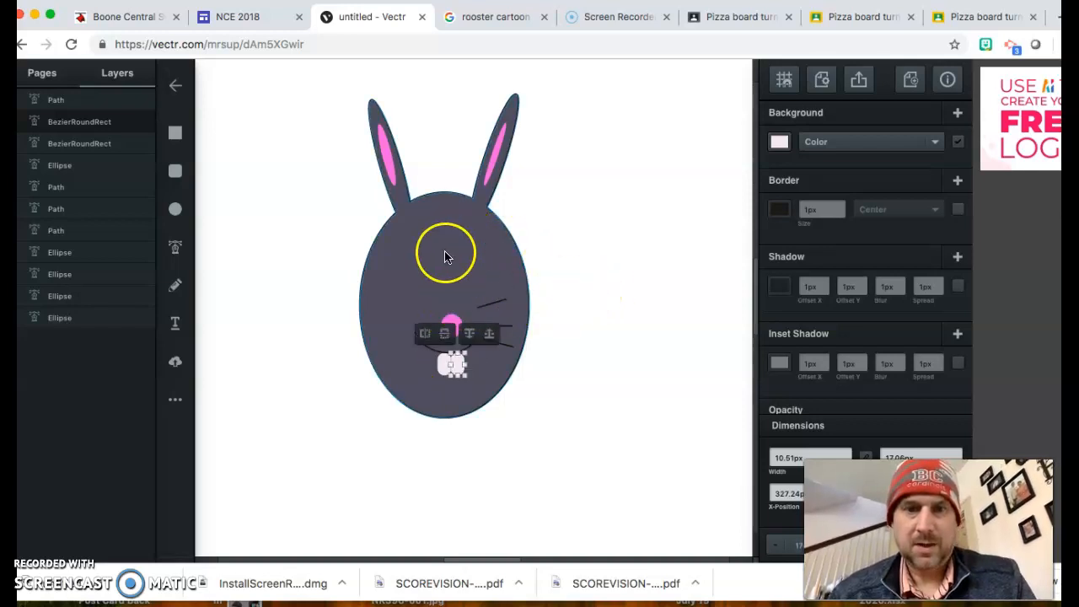
{"action": "left_click", "coordinate": [569, 262]}
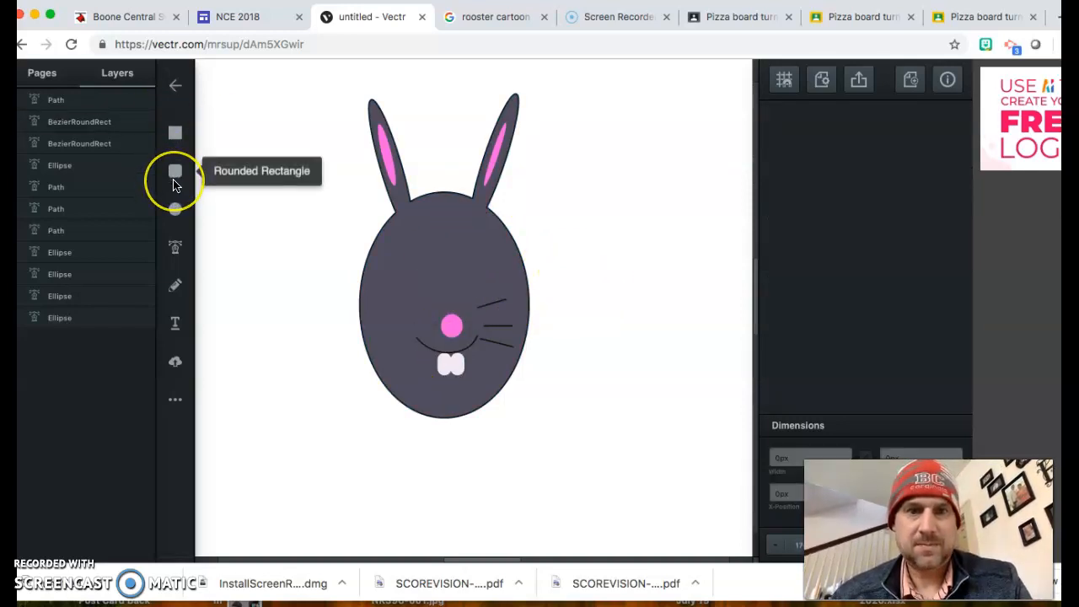
Step: Draw a small pale oval left of the head as the eye, with a 1px border
{"action": "left_click", "coordinate": [174, 211]}
{"action": "left_click_drag", "start_coordinate": [245, 184], "coordinate": [277, 205]}
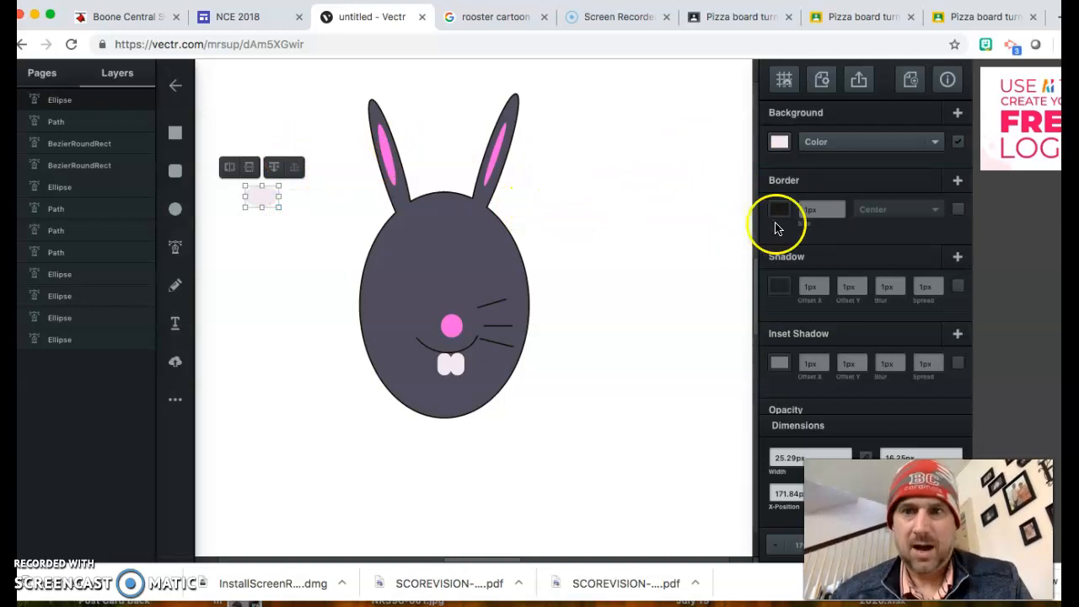
{"action": "left_click", "coordinate": [791, 202]}
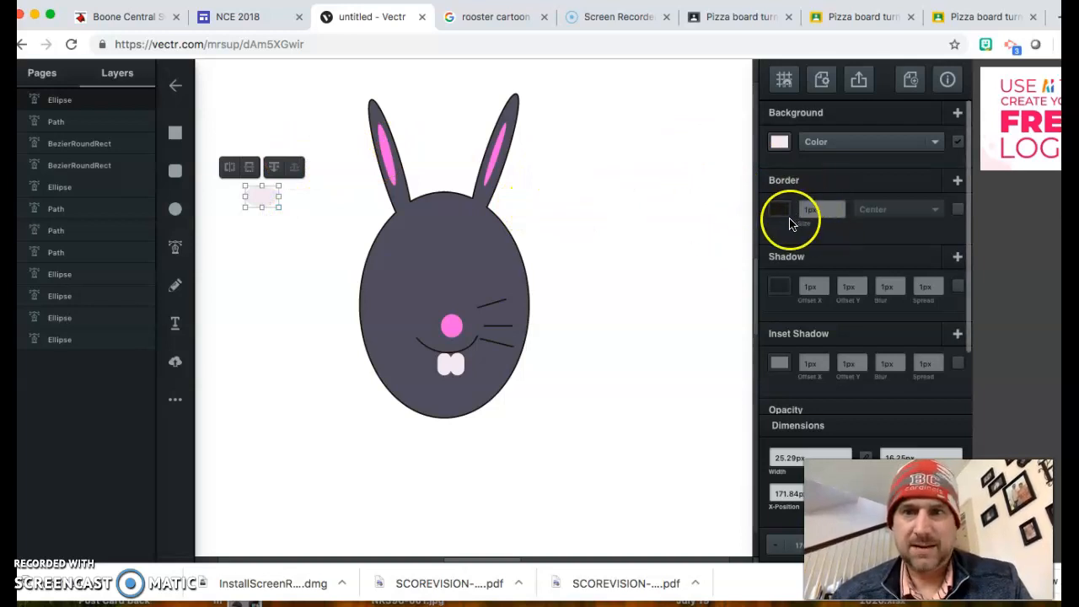
{"action": "left_click", "coordinate": [793, 229]}
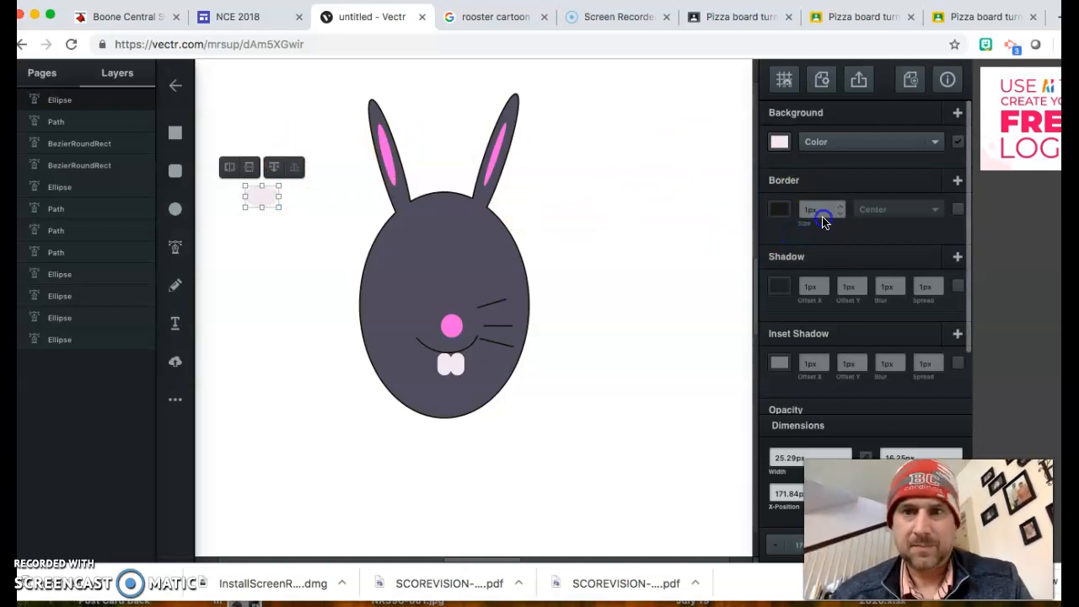
{"action": "left_click", "coordinate": [822, 217]}
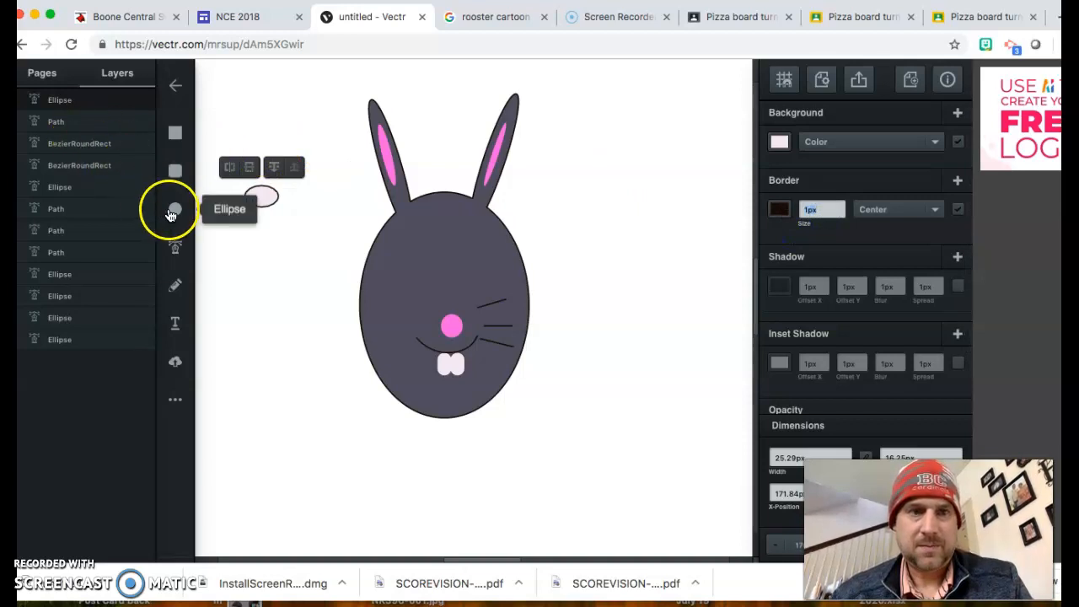
Step: Draw a smaller blue-filled oval as the iris and move it onto the eye oval
{"action": "left_click", "coordinate": [172, 211]}
{"action": "left_click", "coordinate": [272, 102]}
{"action": "left_click_drag", "start_coordinate": [285, 115], "coordinate": [293, 118]}
{"action": "left_click", "coordinate": [781, 145]}
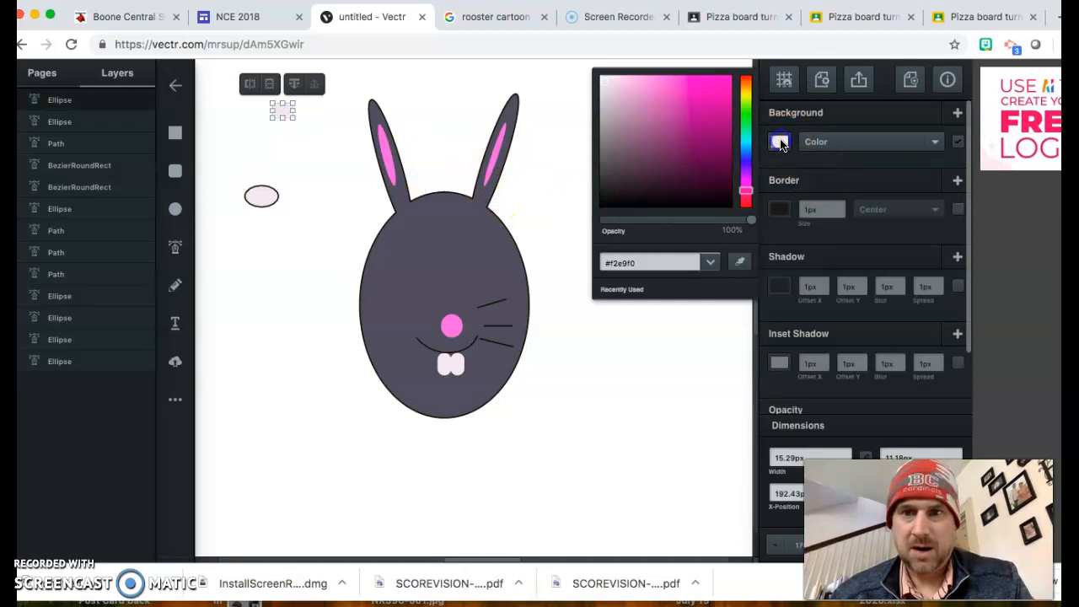
{"action": "left_click_drag", "start_coordinate": [714, 96], "coordinate": [717, 86]}
{"action": "left_click", "coordinate": [274, 109]}
{"action": "left_click_drag", "start_coordinate": [274, 109], "coordinate": [265, 201]}
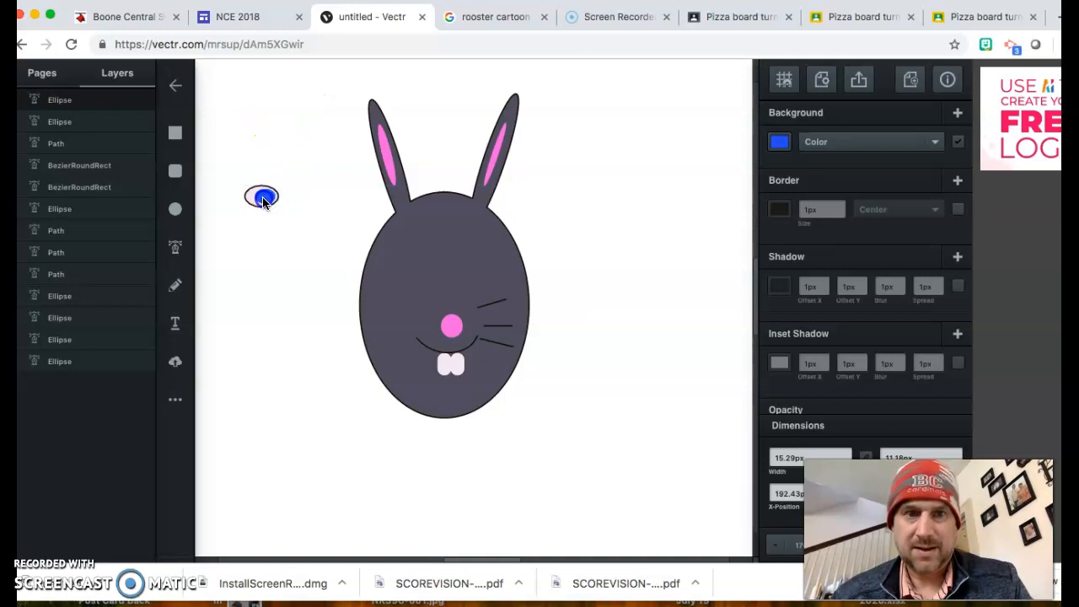
Step: Draw a tiny black oval as the pupil and place it on the blue iris
{"action": "left_click", "coordinate": [176, 207]}
{"action": "left_click_drag", "start_coordinate": [273, 131], "coordinate": [281, 140]}
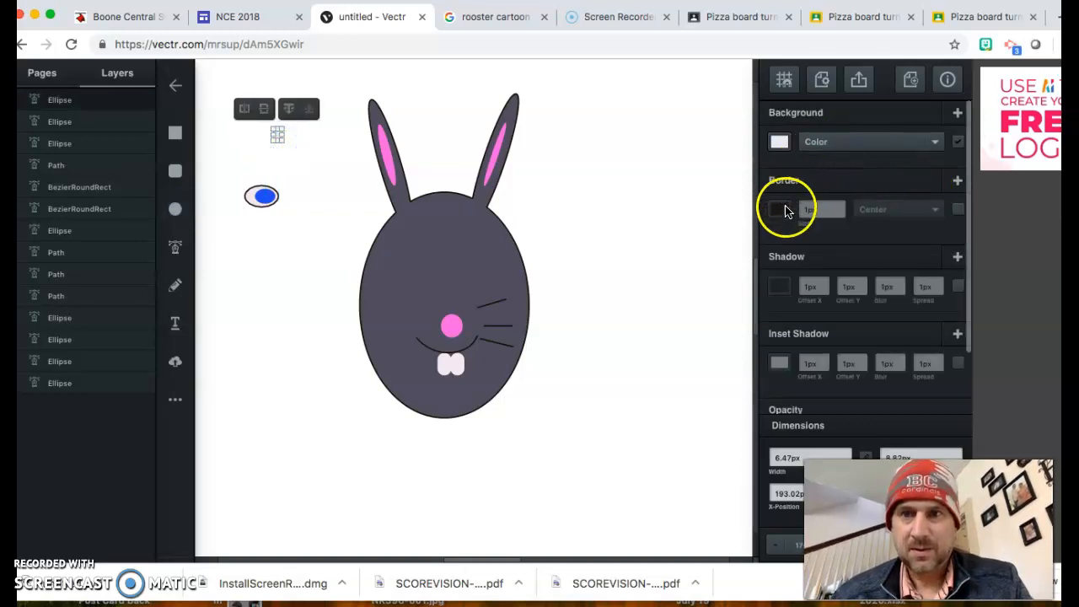
{"action": "left_click", "coordinate": [780, 142]}
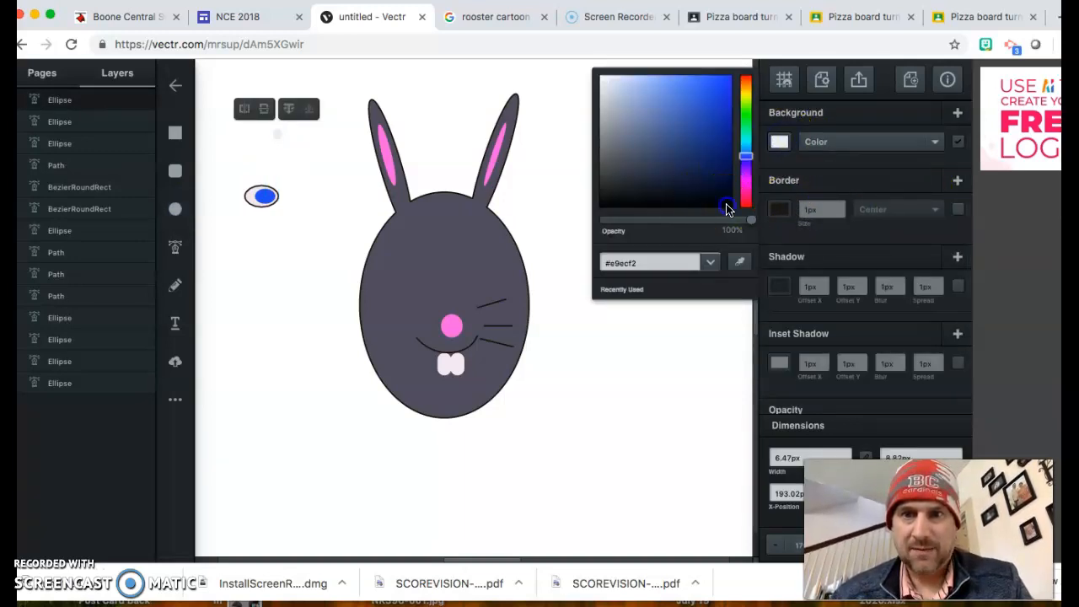
{"action": "left_click_drag", "start_coordinate": [276, 135], "coordinate": [261, 196]}
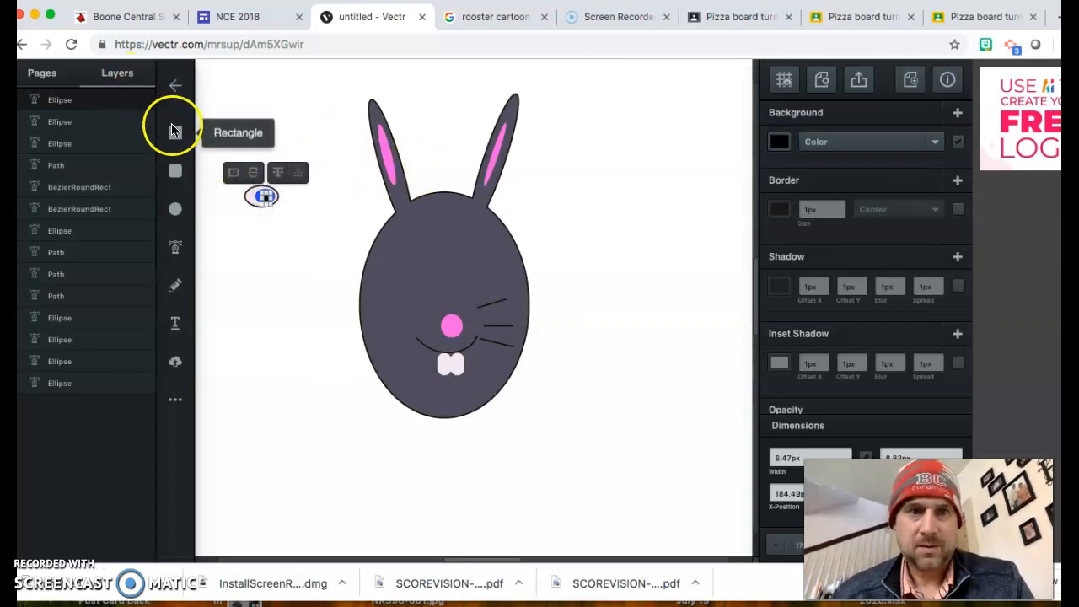
Step: Try the assembled eye on the bunny's head, then move its three parts back beside it
{"action": "left_click", "coordinate": [253, 122]}
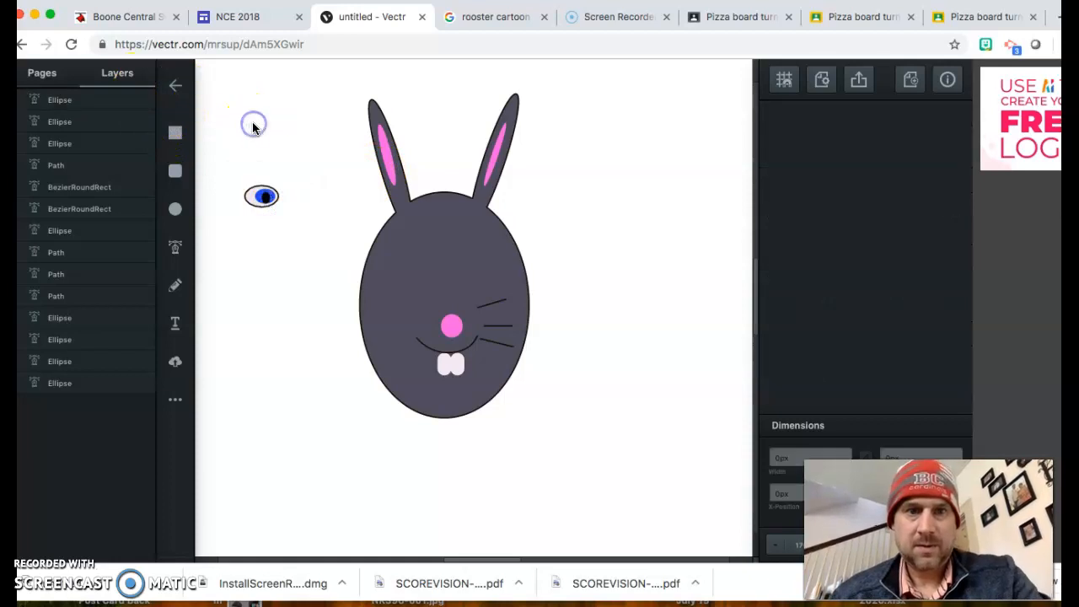
{"action": "left_click_drag", "start_coordinate": [232, 168], "coordinate": [313, 276]}
{"action": "left_click_drag", "start_coordinate": [265, 197], "coordinate": [415, 268]}
{"action": "left_click", "coordinate": [237, 172]}
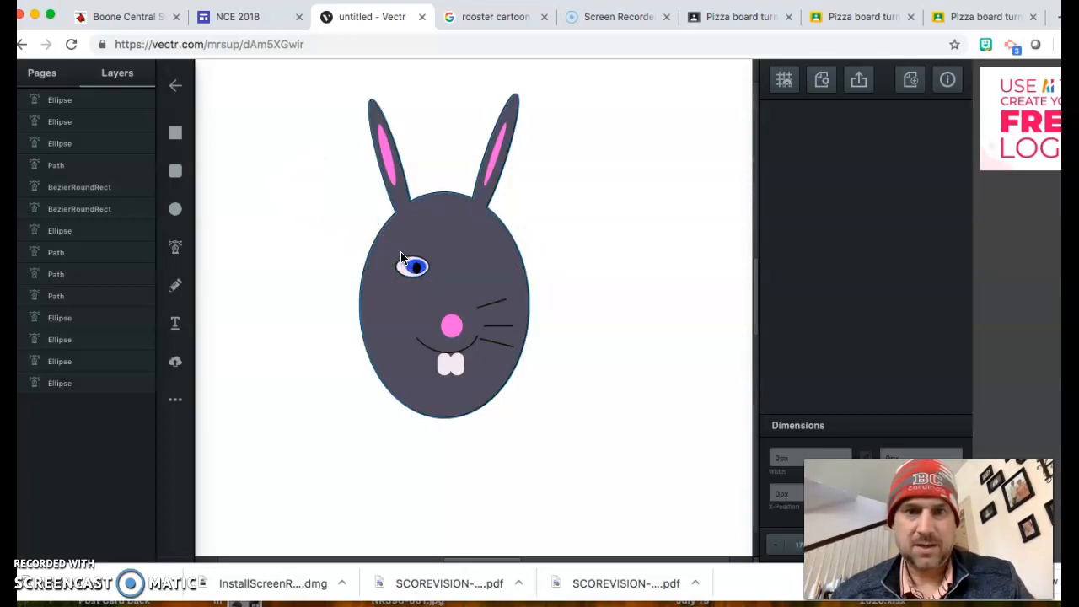
{"action": "left_click_drag", "start_coordinate": [412, 269], "coordinate": [306, 220]}
{"action": "left_click_drag", "start_coordinate": [406, 272], "coordinate": [295, 222]}
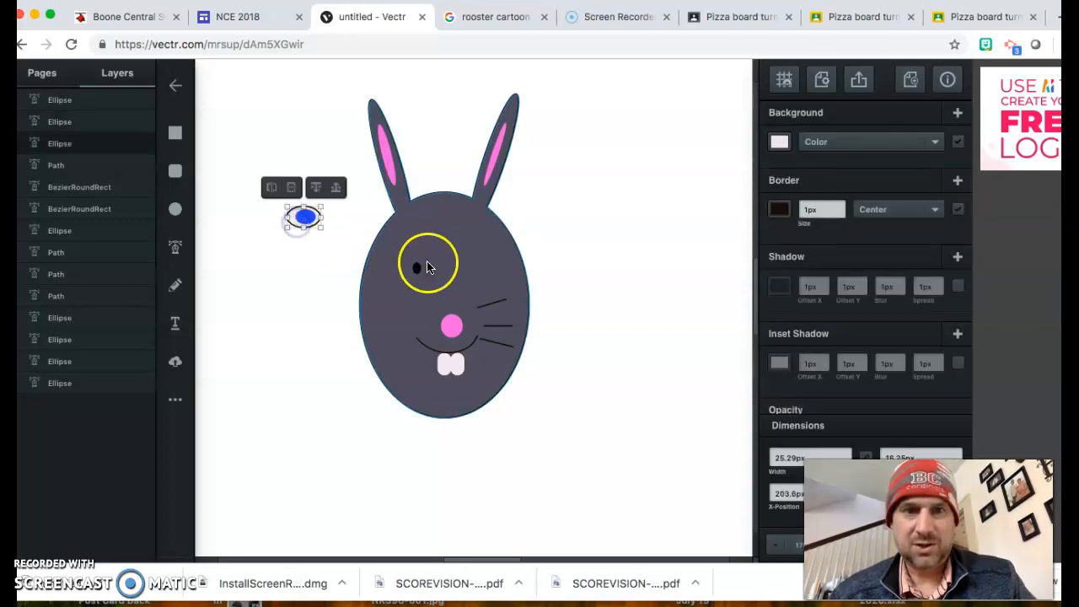
{"action": "left_click_drag", "start_coordinate": [418, 268], "coordinate": [305, 217]}
{"action": "left_click", "coordinate": [225, 204]}
Step: Duplicate the three-part eye and place the copy and original as the right and left eyes
{"action": "left_click_drag", "start_coordinate": [257, 193], "coordinate": [331, 250]}
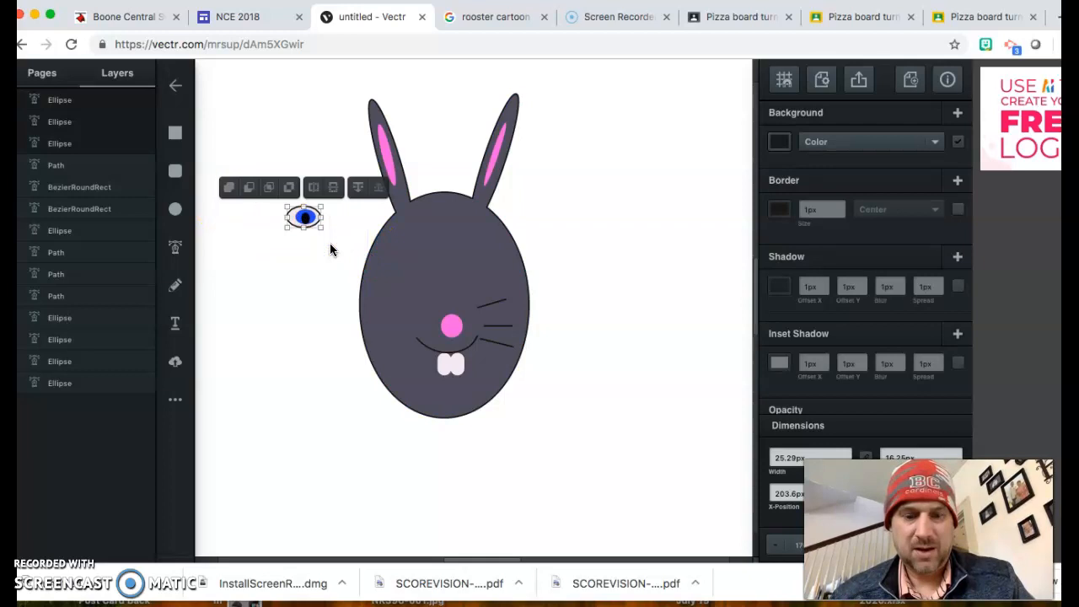
{"action": "key", "text": "ctrl+d"}
{"action": "left_click", "coordinate": [322, 232]}
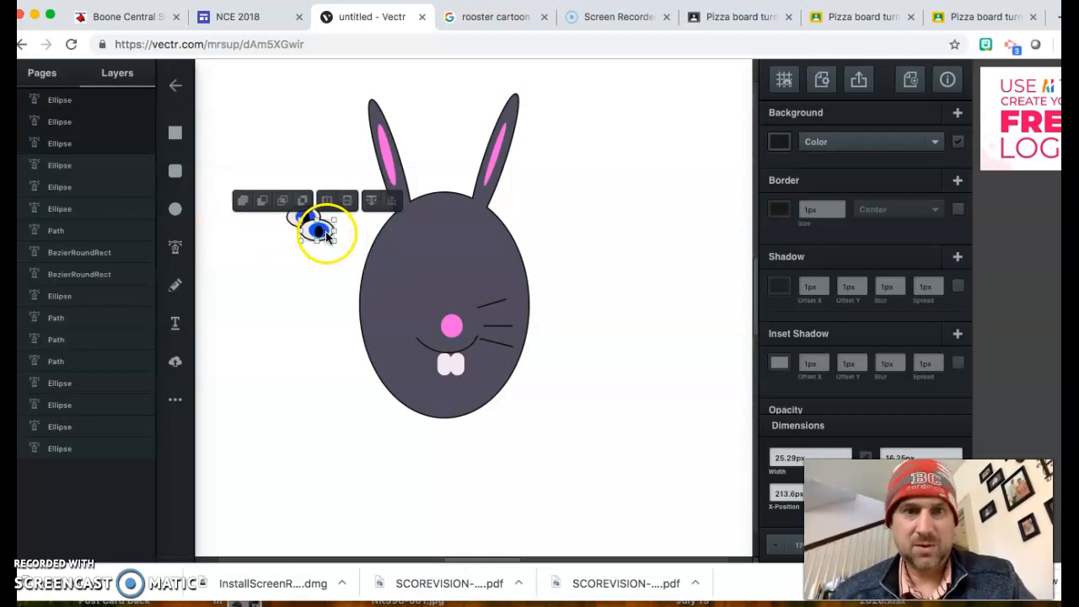
{"action": "left_click_drag", "start_coordinate": [327, 231], "coordinate": [479, 266]}
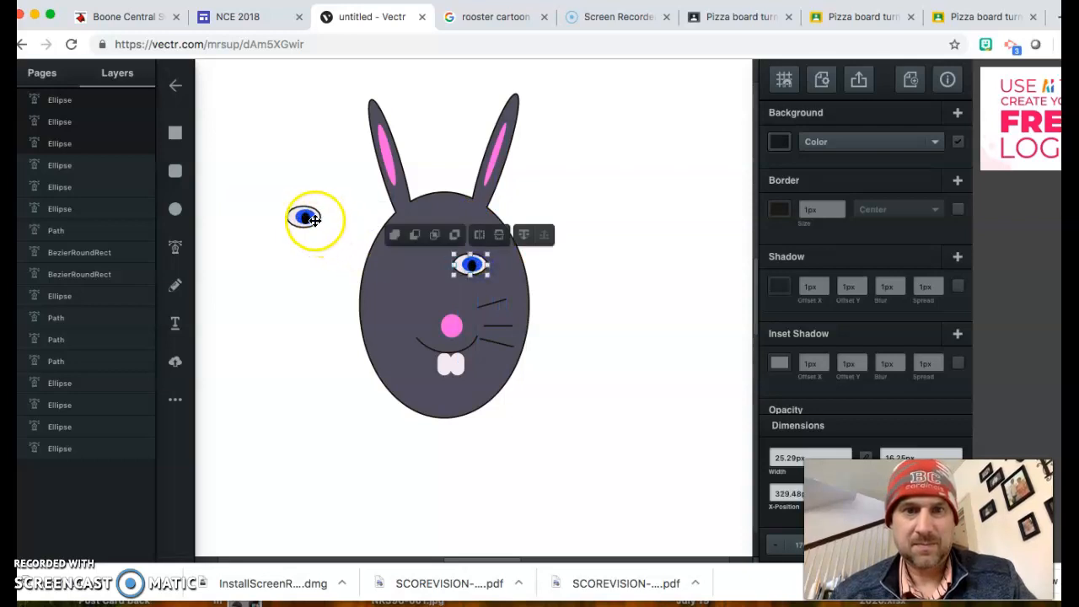
{"action": "left_click", "coordinate": [309, 216]}
{"action": "left_click_drag", "start_coordinate": [306, 216], "coordinate": [431, 267]}
{"action": "left_click", "coordinate": [568, 258]}
{"action": "left_click", "coordinate": [388, 285]}
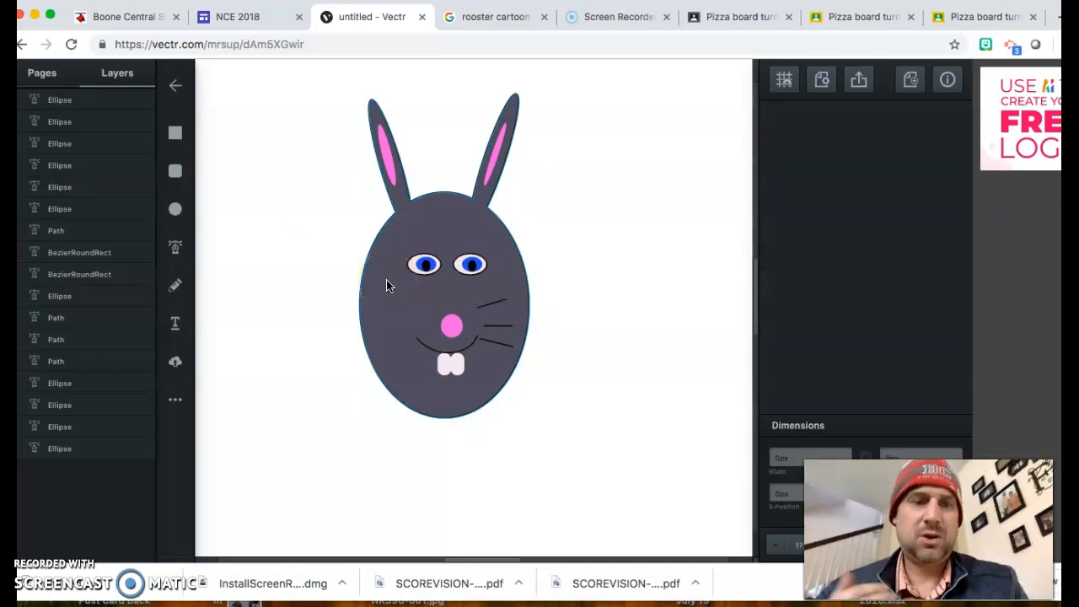
Step: Open the bunny's export preview (640px, 10.9KB svg) and show its format dropdown
{"action": "left_click", "coordinate": [568, 180]}
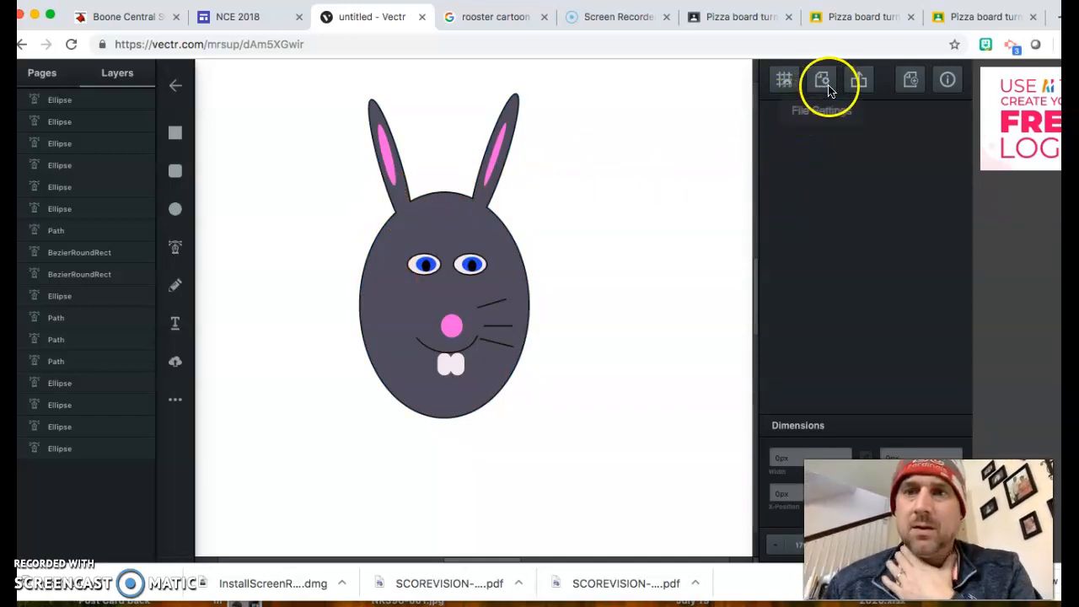
{"action": "left_click", "coordinate": [859, 84]}
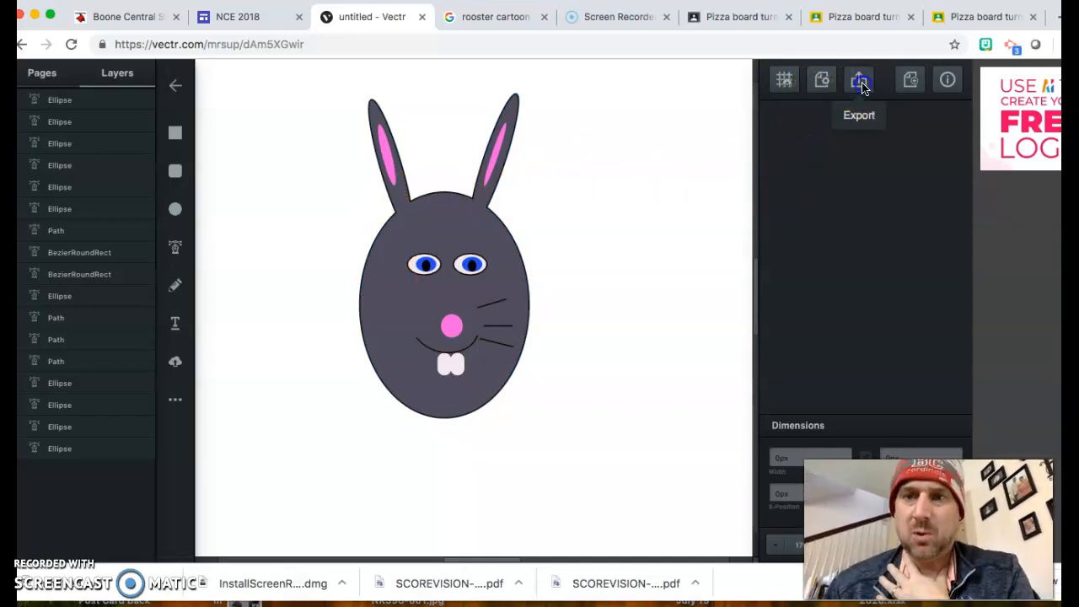
{"action": "left_click", "coordinate": [880, 132]}
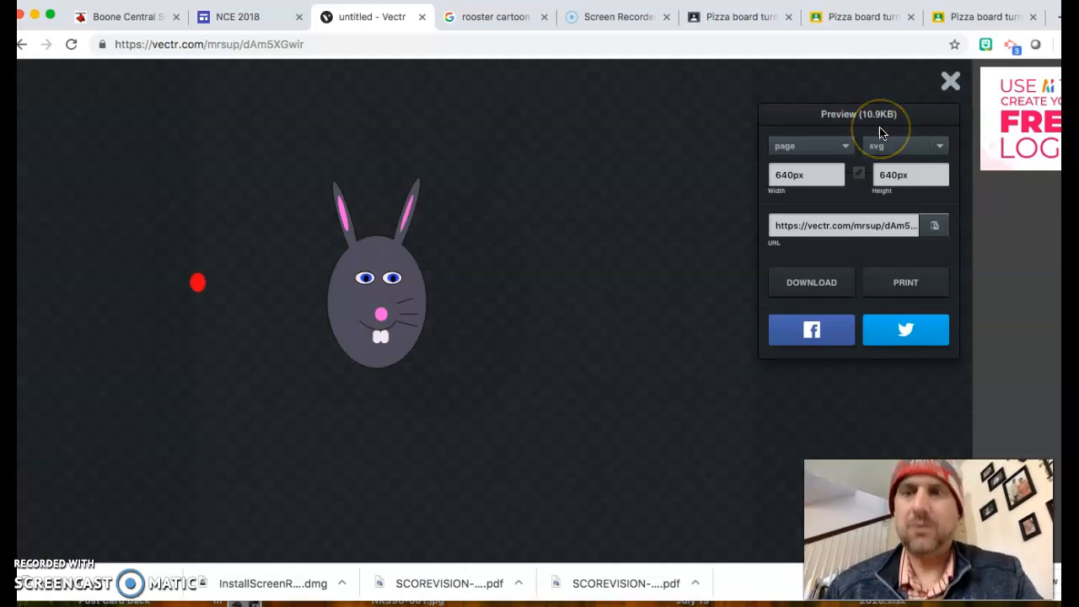
{"action": "left_click", "coordinate": [881, 135]}
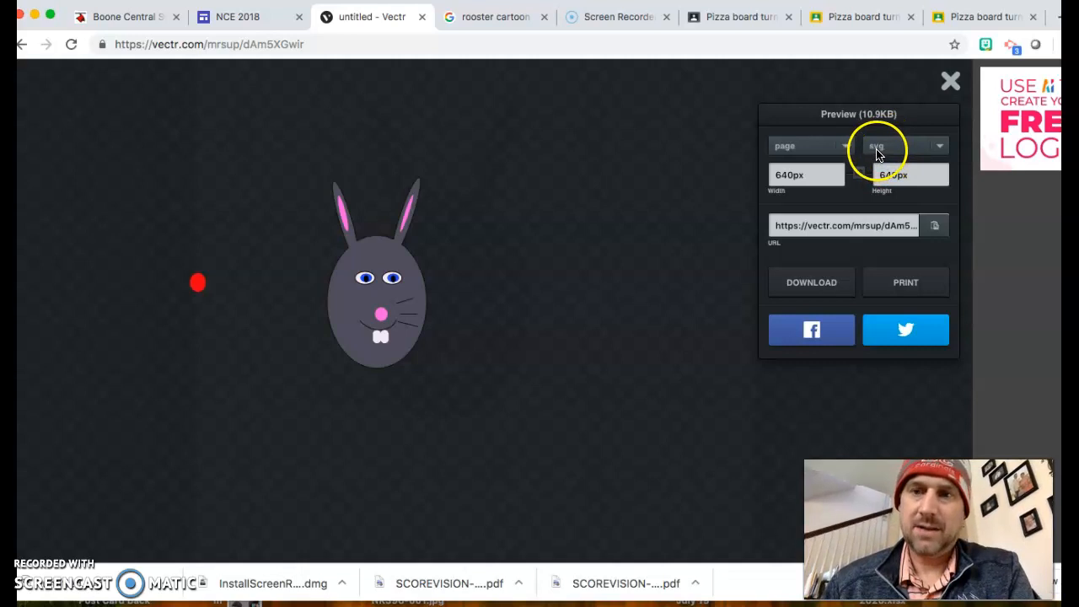
{"action": "left_click", "coordinate": [938, 150]}
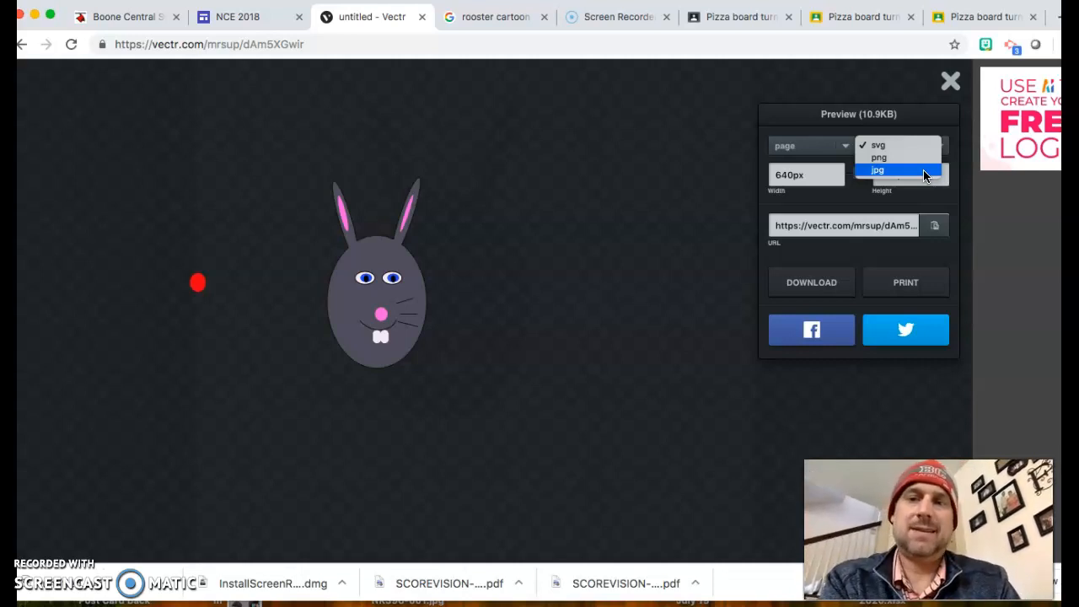
Step: Switch the export to jpg at 640 × 640 px, 90% quality, and download it
{"action": "left_click", "coordinate": [925, 172]}
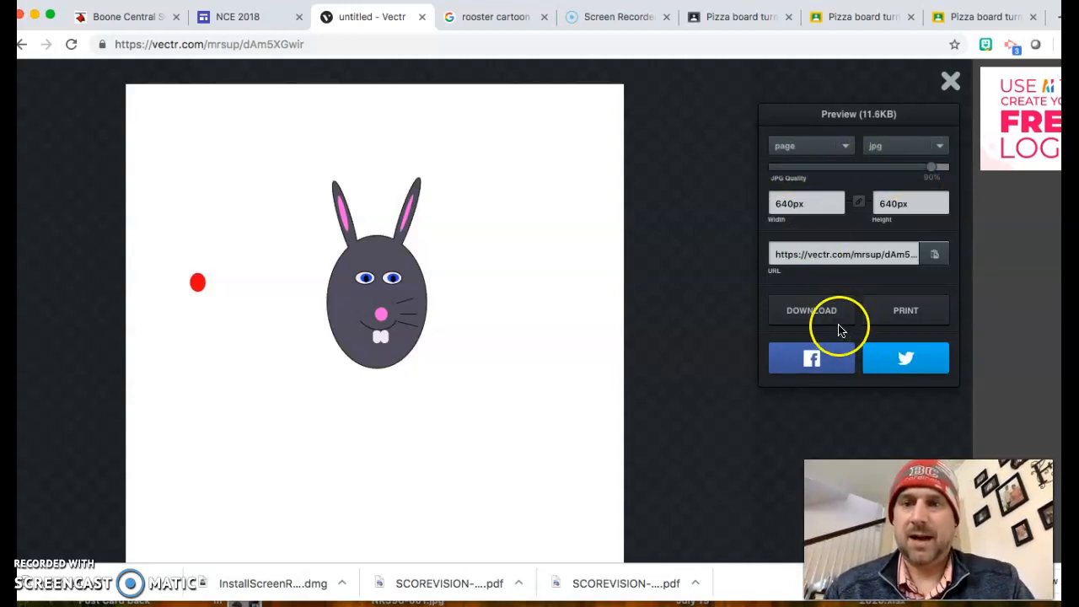
{"action": "left_click", "coordinate": [808, 313]}
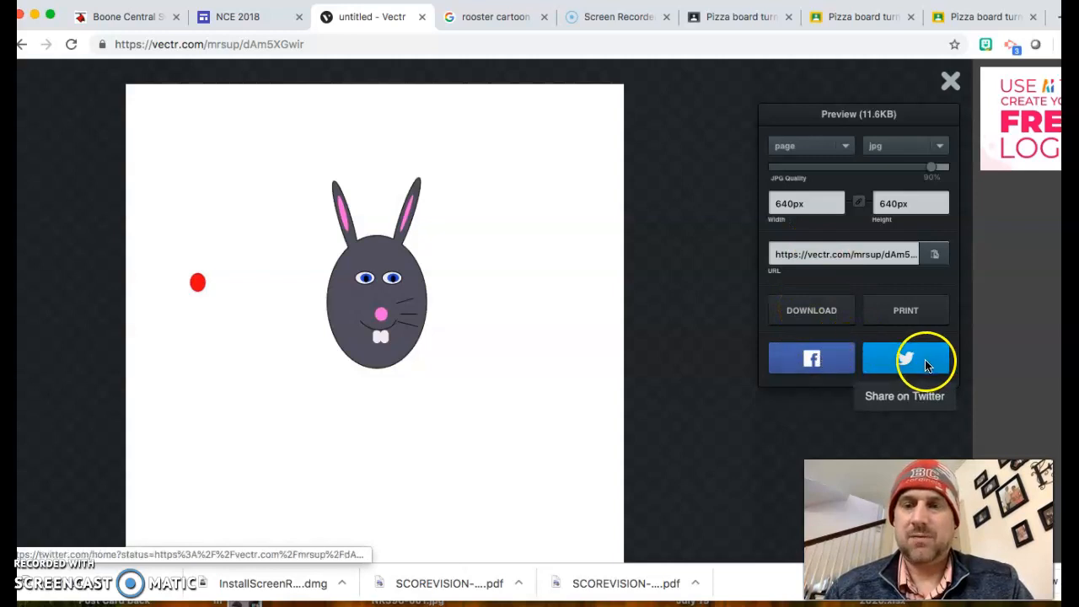
{"action": "left_click", "coordinate": [701, 119]}
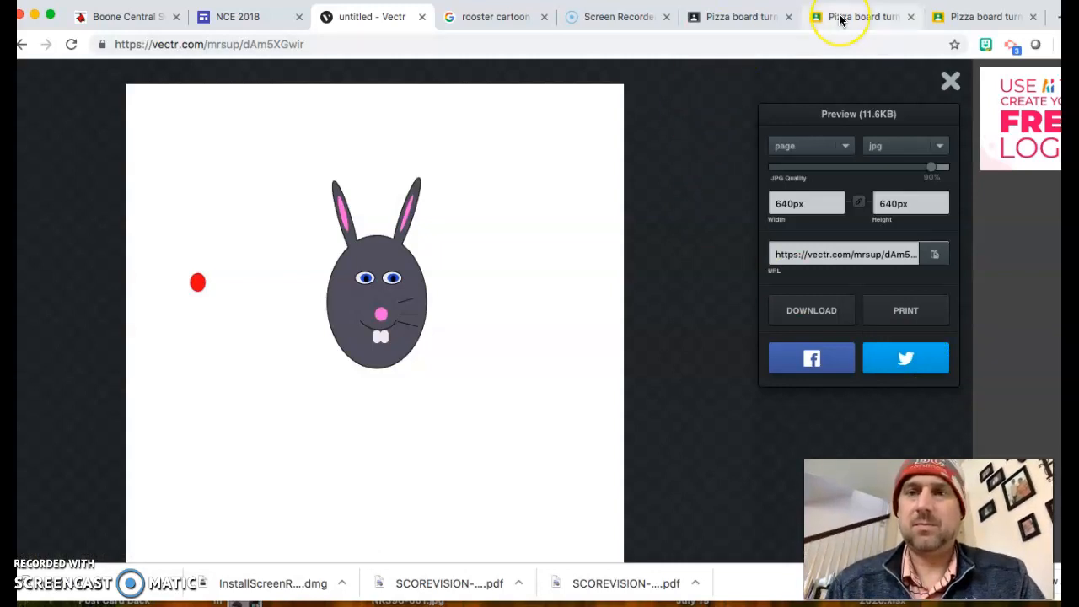